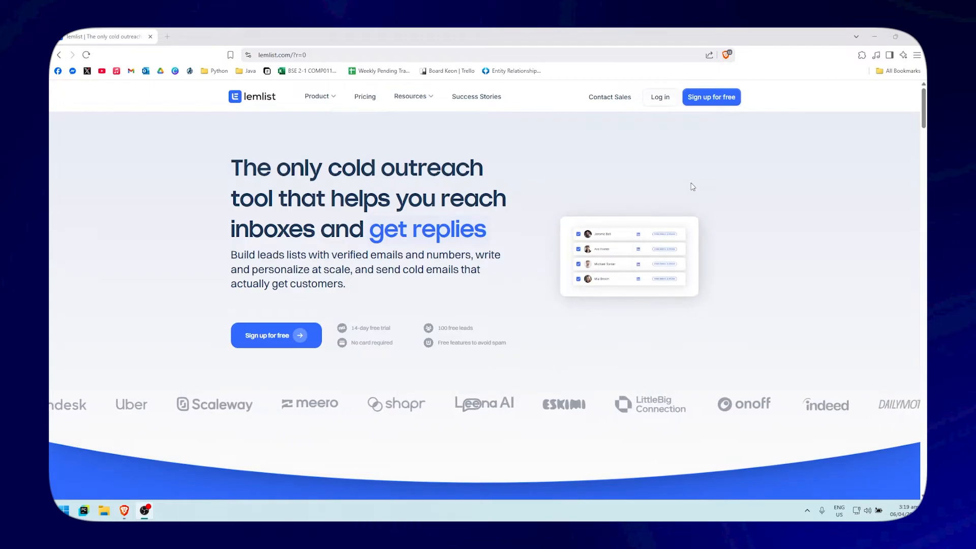
Start the free sign-up and open the first campaign from the dashboard's getting-started checklist
left_click(718, 102)
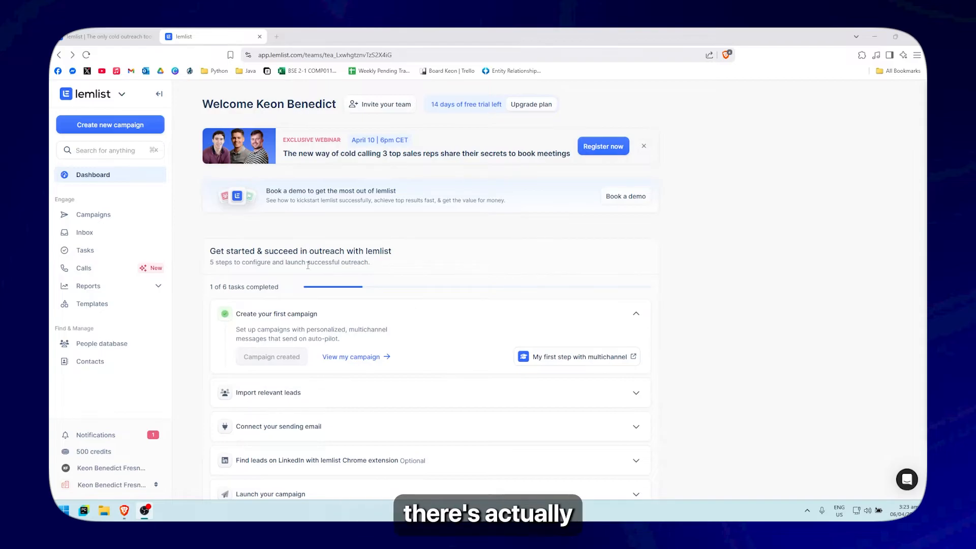
scroll(322, 279, "down", 1)
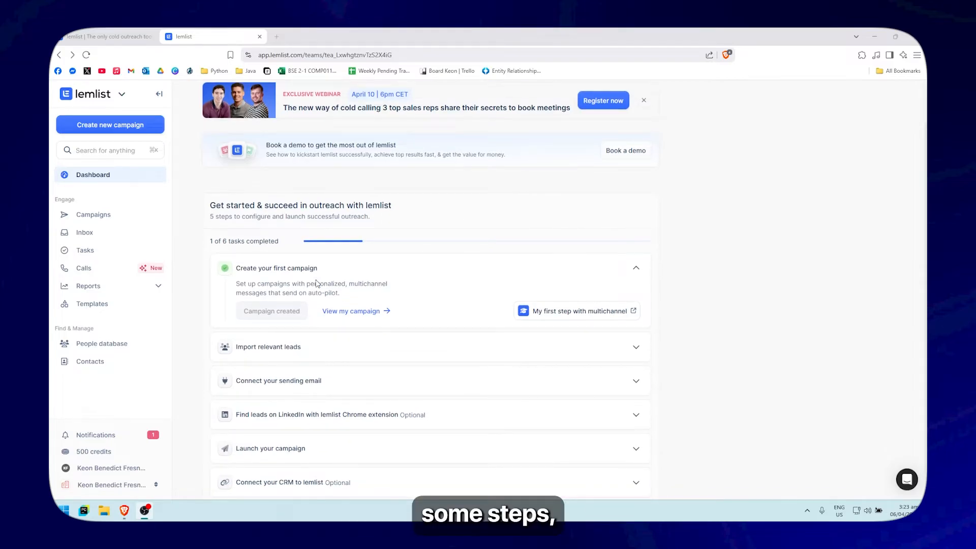
scroll(323, 277, "down", 1)
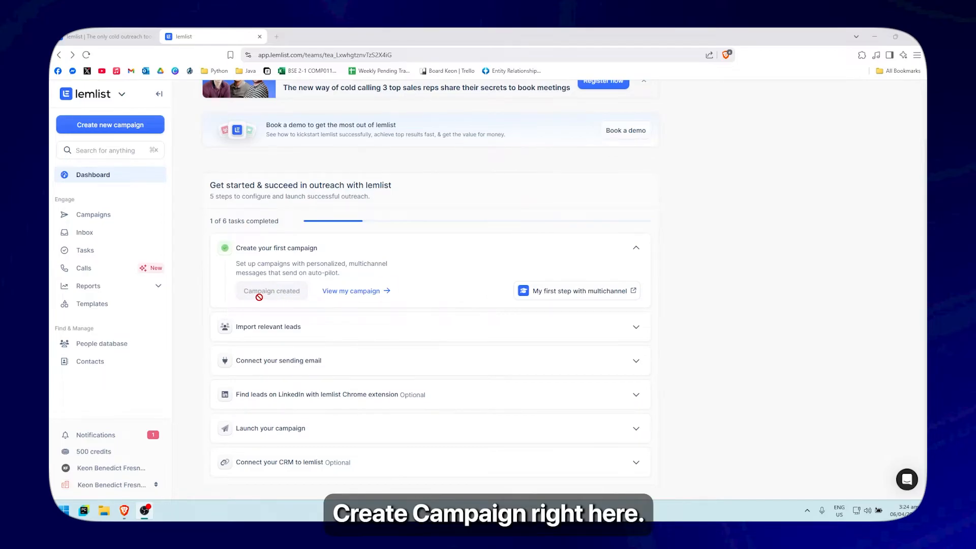
left_click(353, 292)
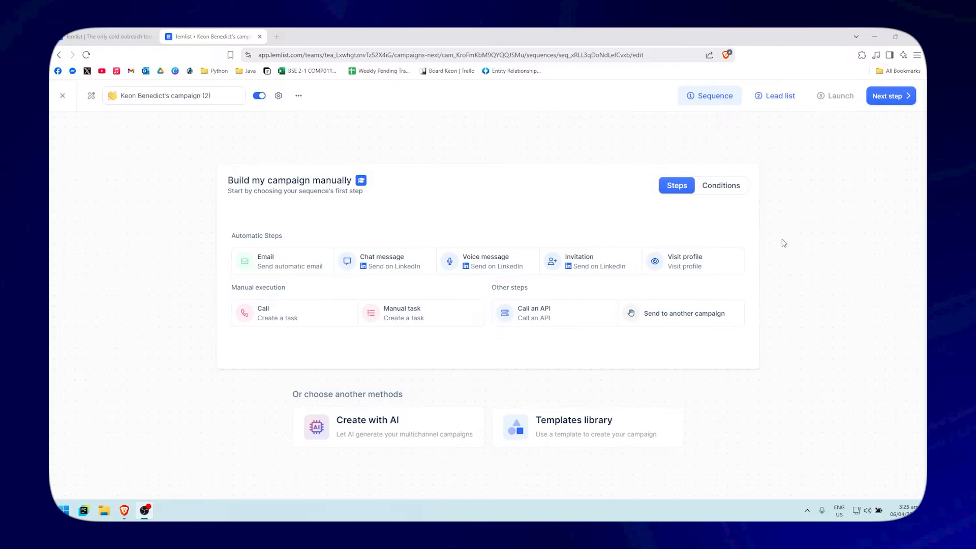
Look over the available sequence conditions and add an automatic Email step as the campaign's first step
left_click(722, 186)
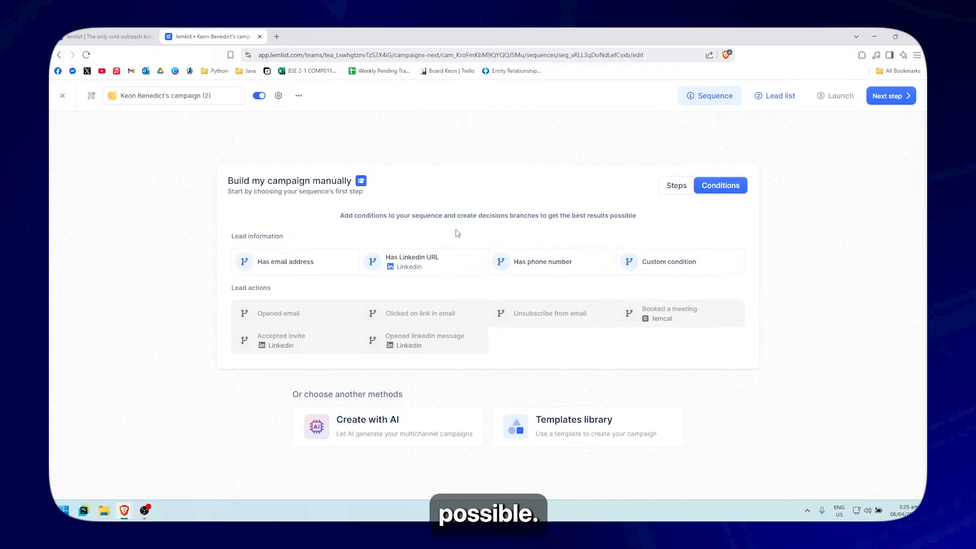
left_click(676, 185)
left_click(276, 268)
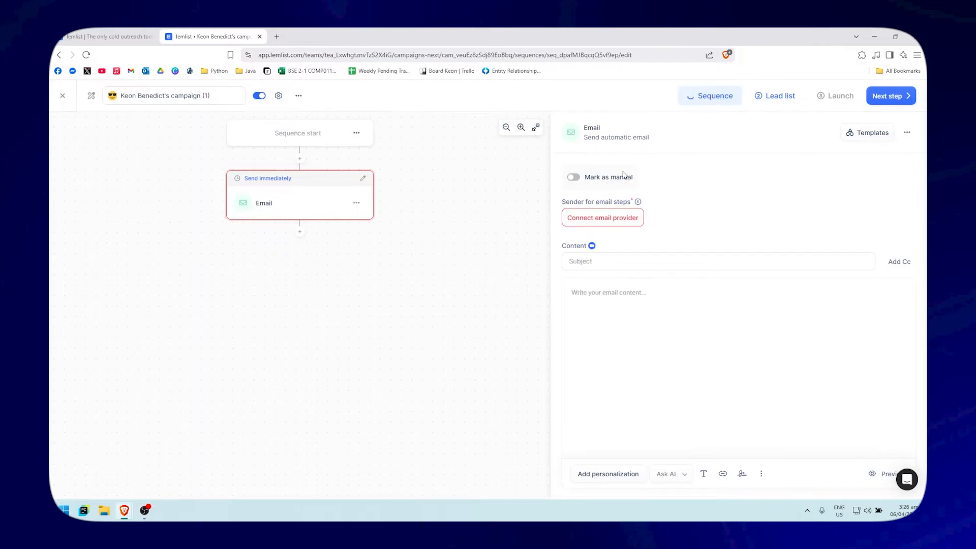
Review the email's custom variables and Liquid syntax personalization, and show the further actions for the email step
left_click(614, 475)
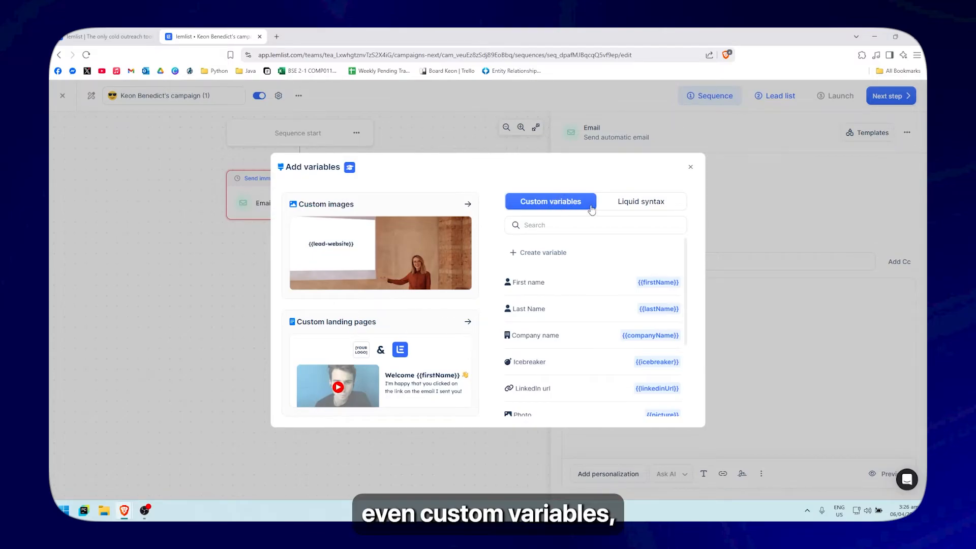
left_click(656, 210)
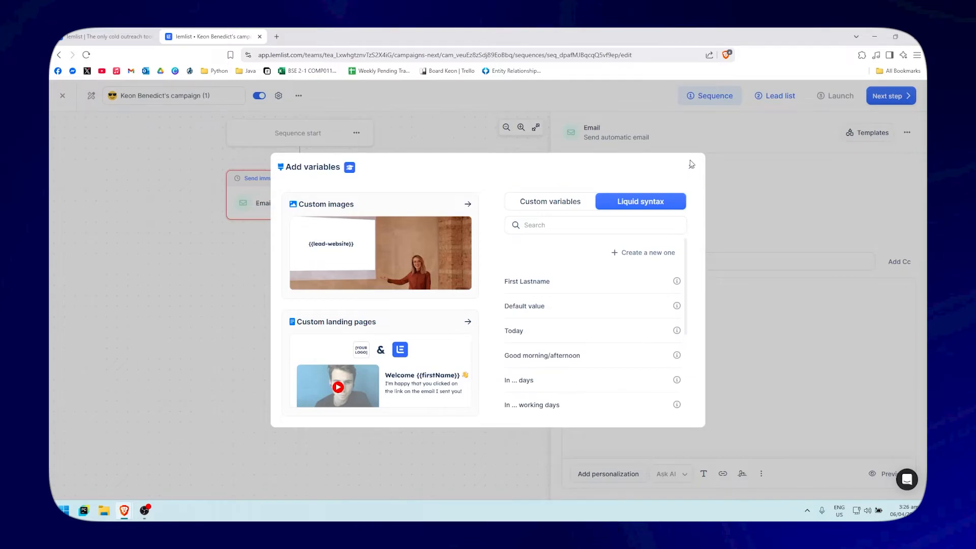
left_click(691, 168)
left_click(907, 132)
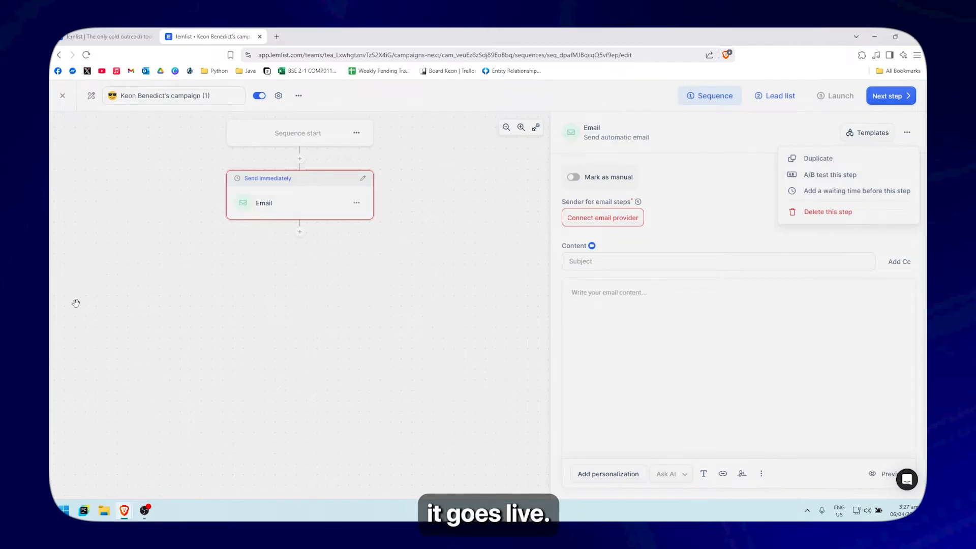
Open the campaign's lead list and examine the sources for importing new leads, including the advanced imports
left_click(780, 102)
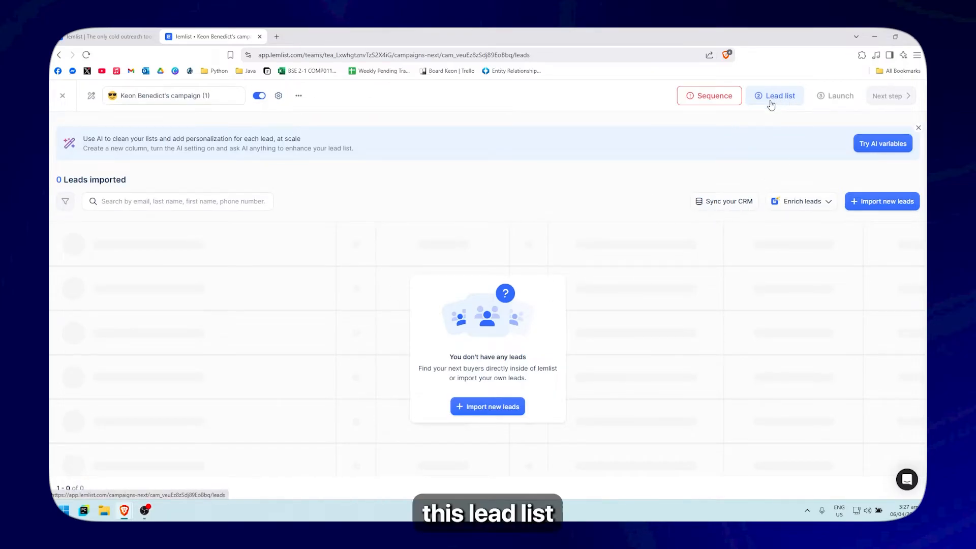
left_click(495, 408)
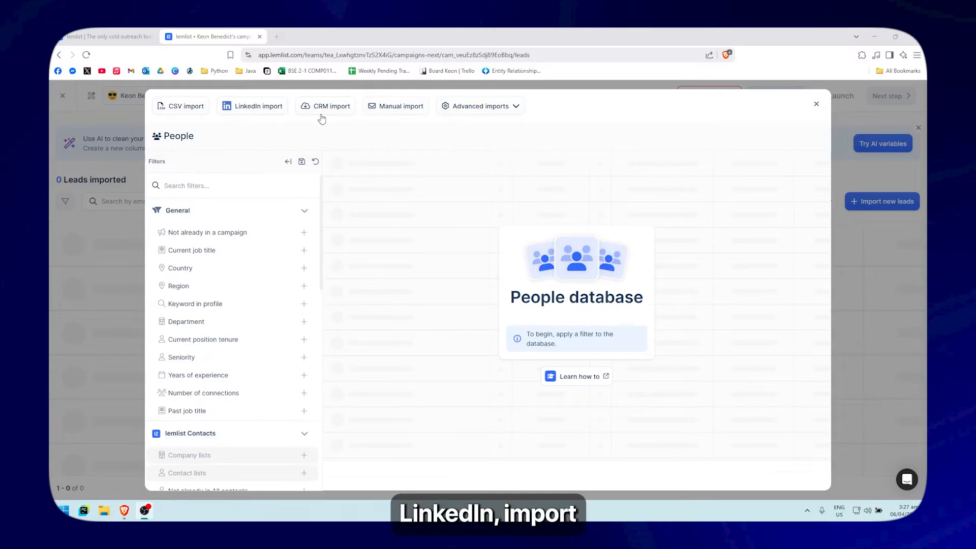
left_click(483, 112)
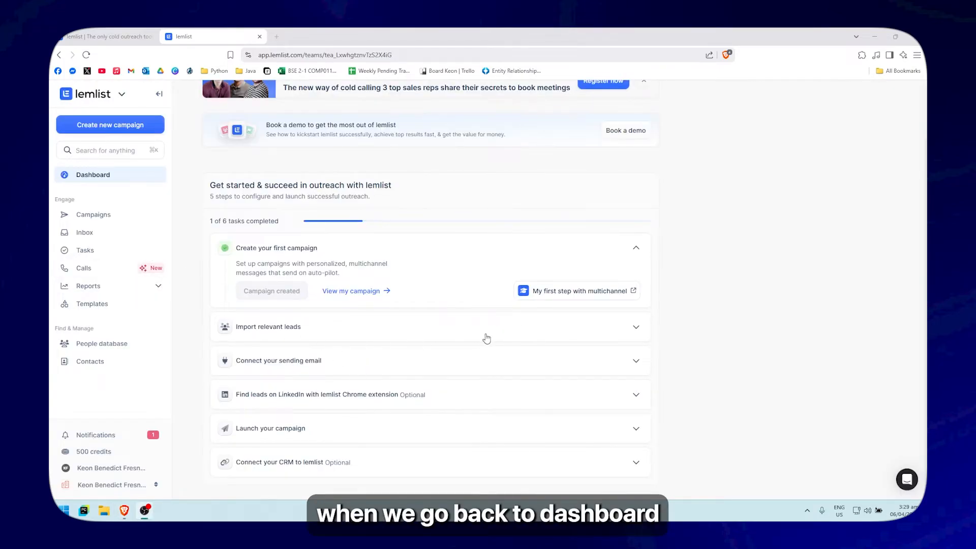
Expand the Import relevant leads task on the dashboard checklist and open its lead import
left_click(635, 327)
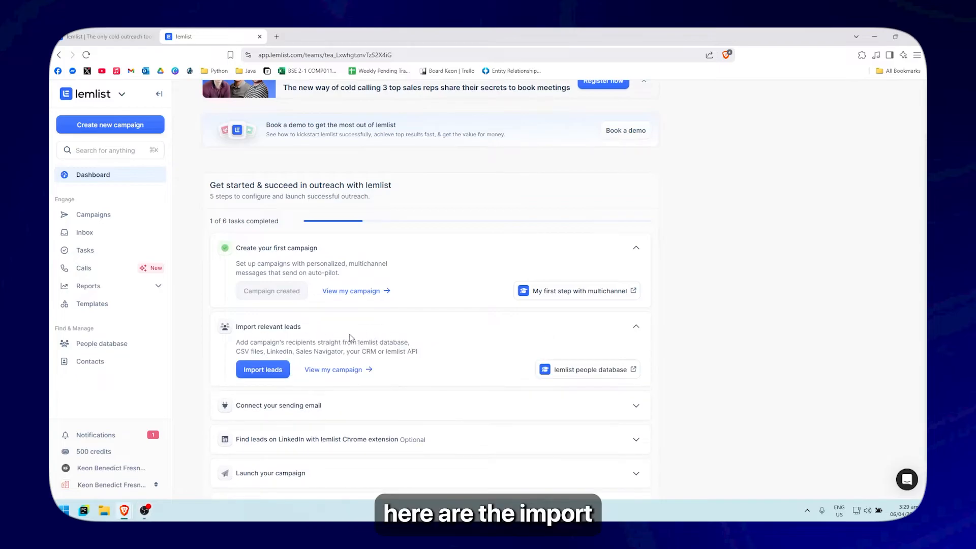
scroll(285, 345, "down", 1)
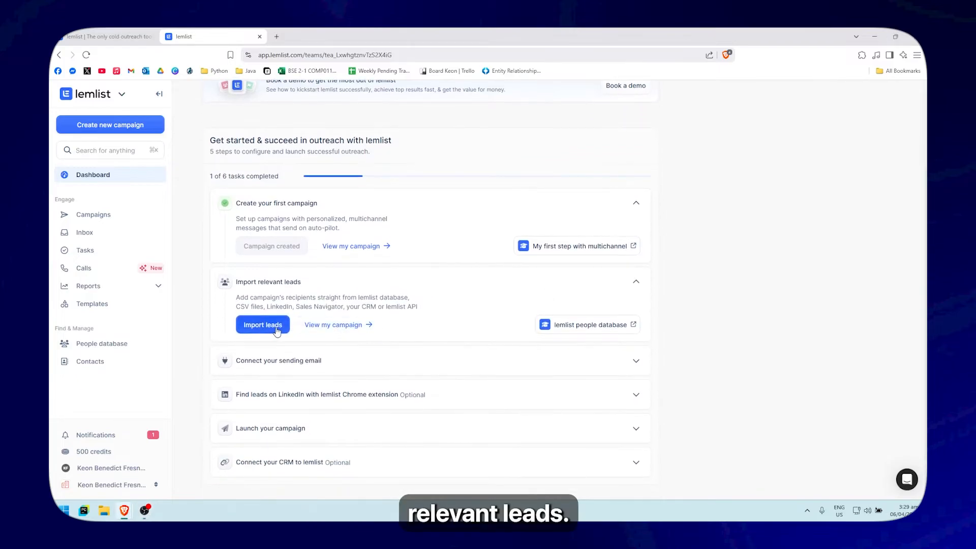
left_click(263, 324)
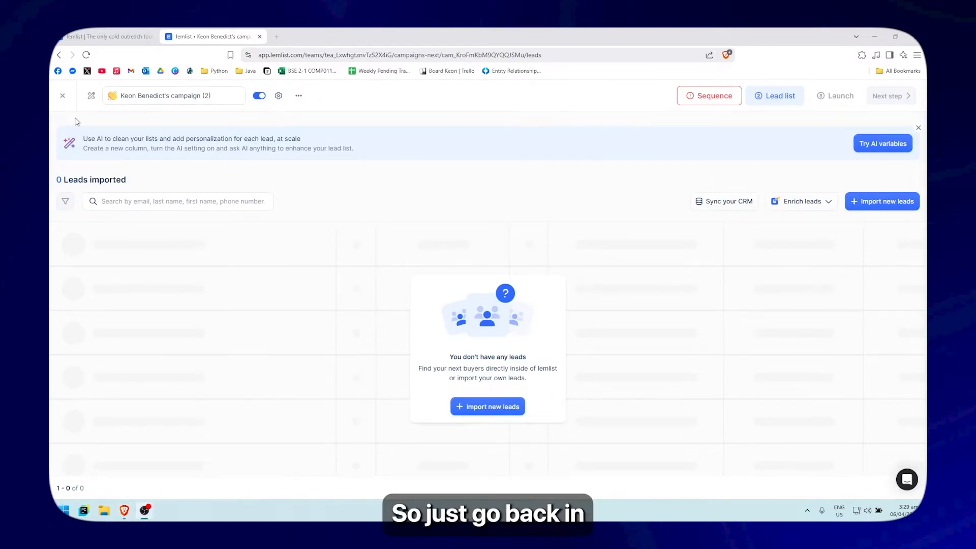
Return to the dashboard checklist and start connecting the sending email
left_click(62, 96)
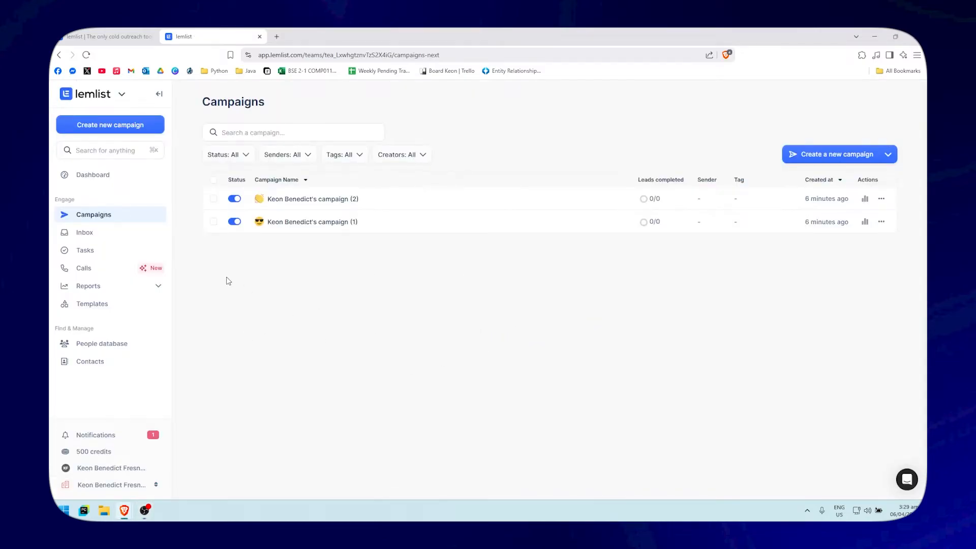
left_click(93, 174)
scroll(370, 372, "down", 3)
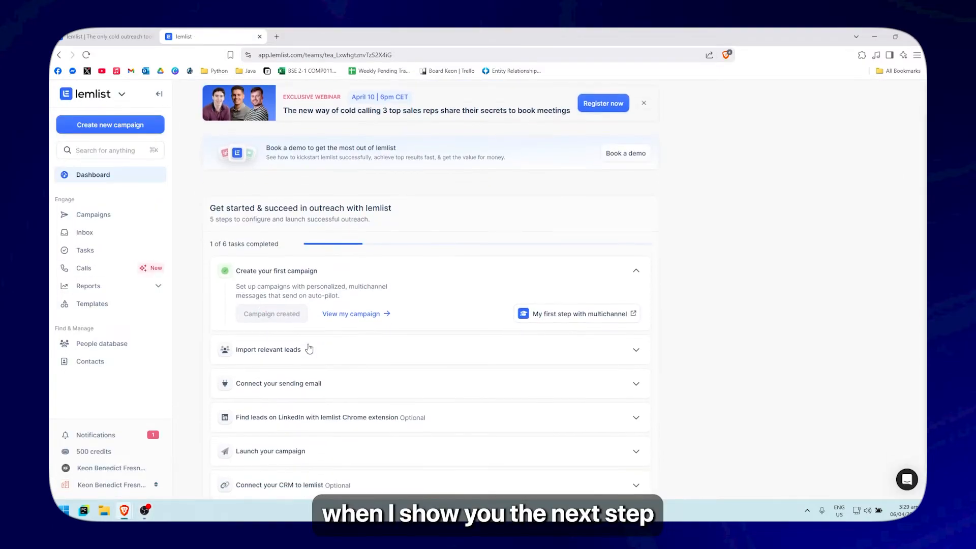
left_click(369, 371)
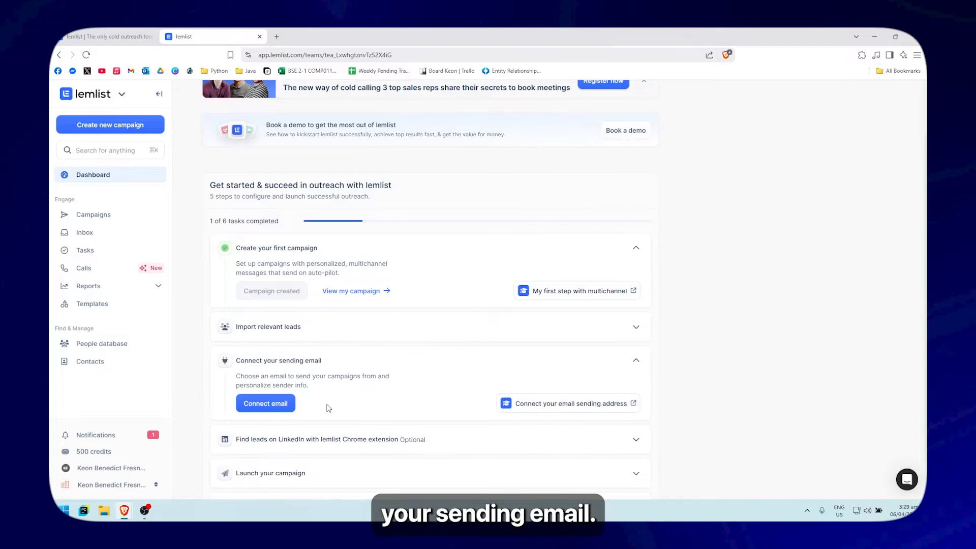
scroll(328, 407, "down", 1)
left_click(274, 360)
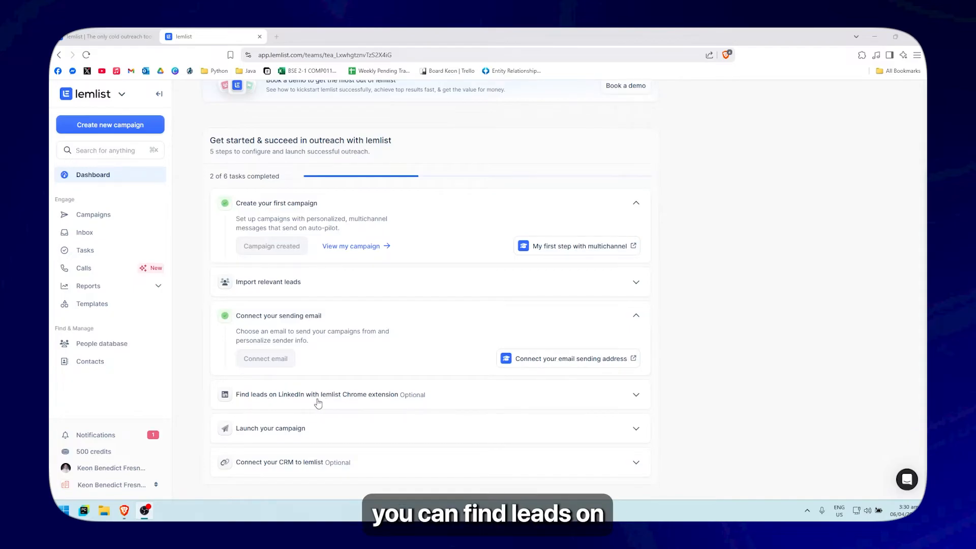
Review the LinkedIn Chrome extension task and open the campaign from the Launch your campaign task
left_click(399, 401)
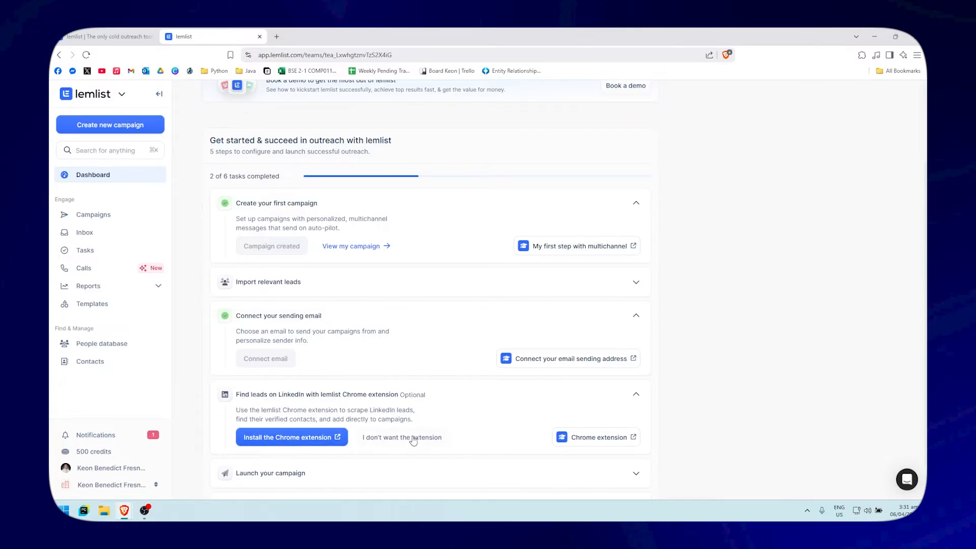
scroll(401, 444, "down", 1)
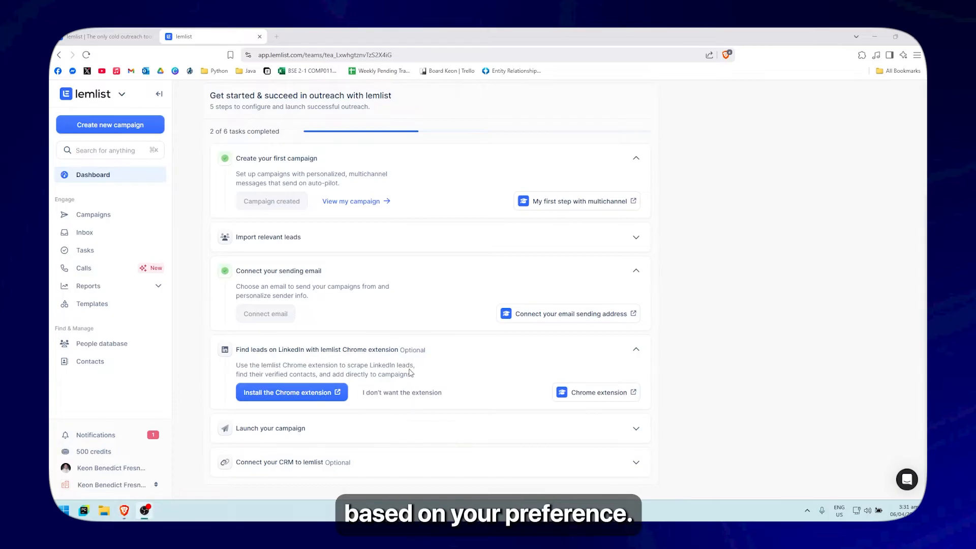
left_click(335, 434)
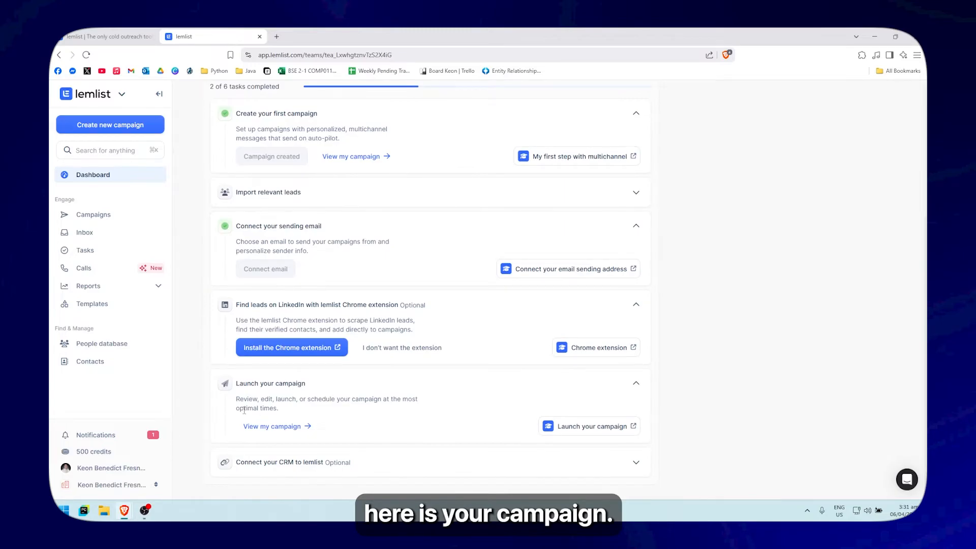
left_click(301, 427)
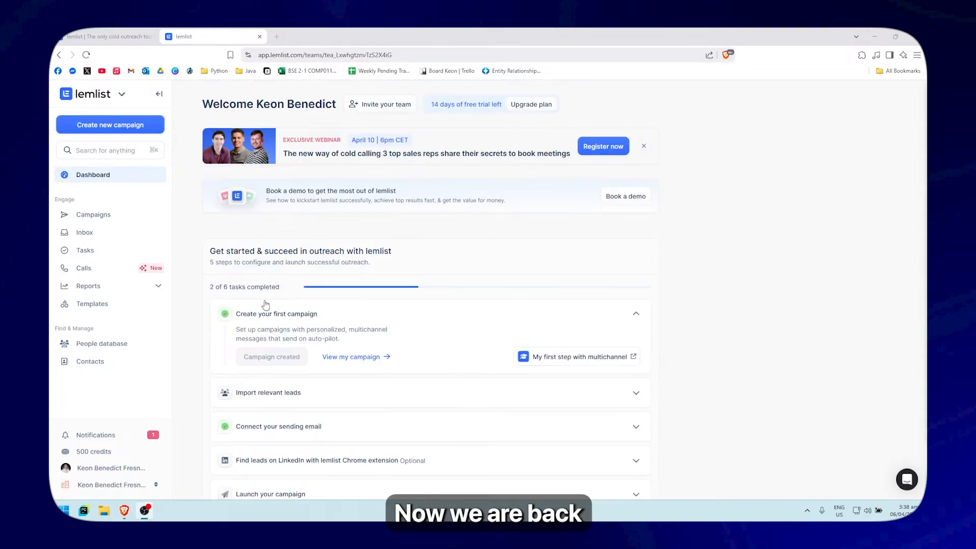
Examine the campaign performance widgets in the reports overview and open the campaigns reports
left_click(146, 287)
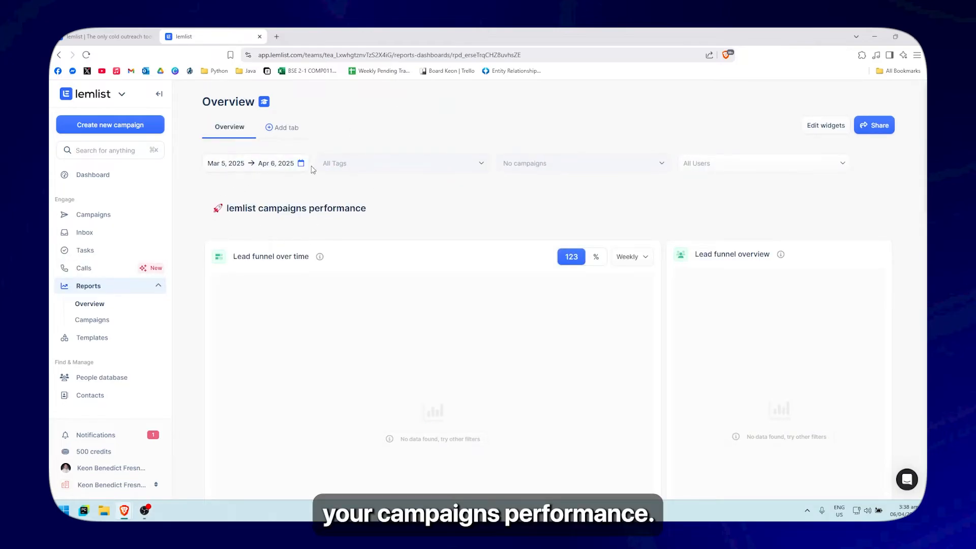
scroll(570, 218, "down", 2)
scroll(734, 273, "up", 1)
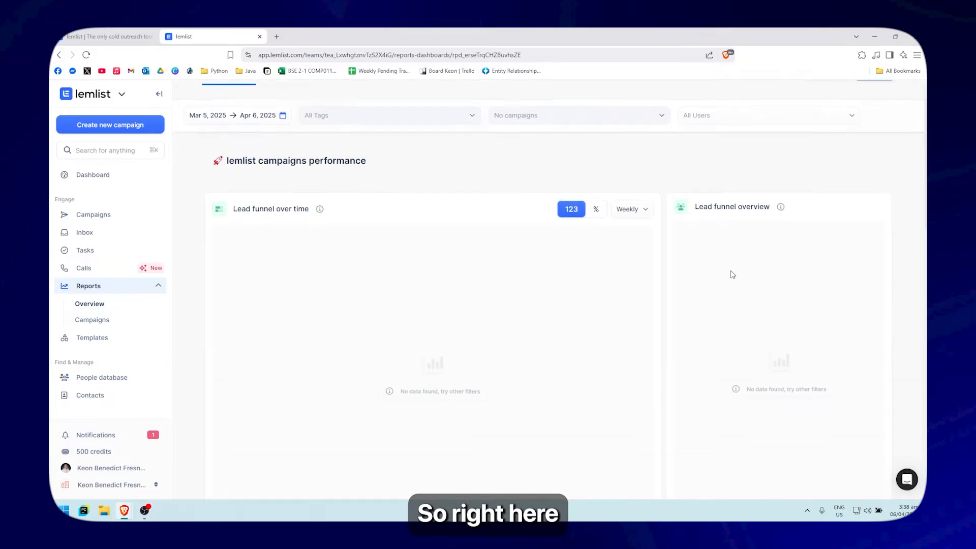
scroll(627, 207, "down", 7)
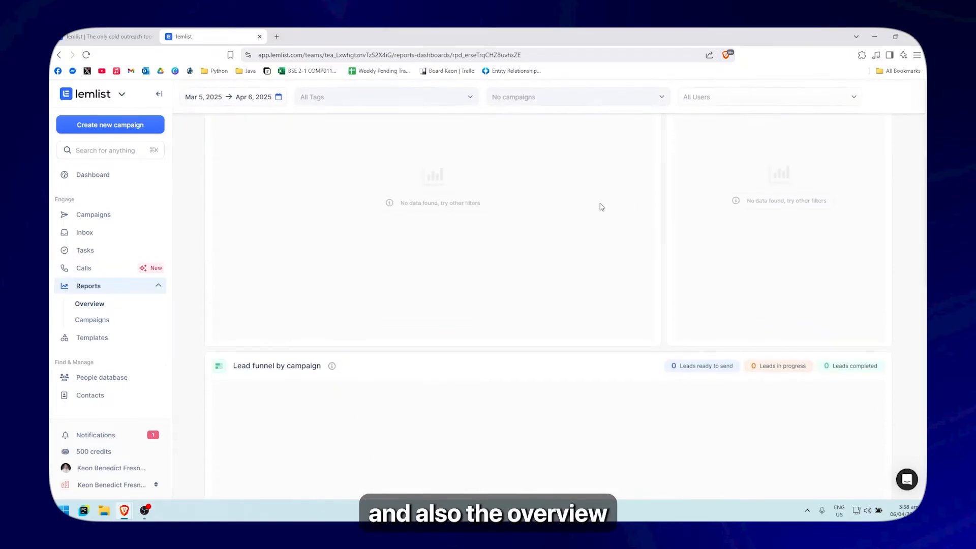
left_click(96, 319)
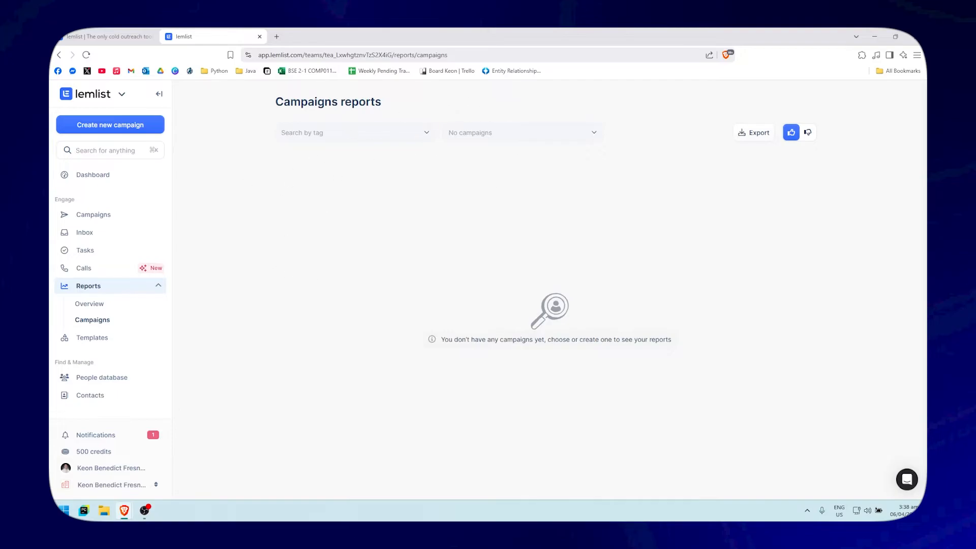
View the inbox conversations and browse the tasks by calls, emails, LinkedIn and manual type
left_click(84, 232)
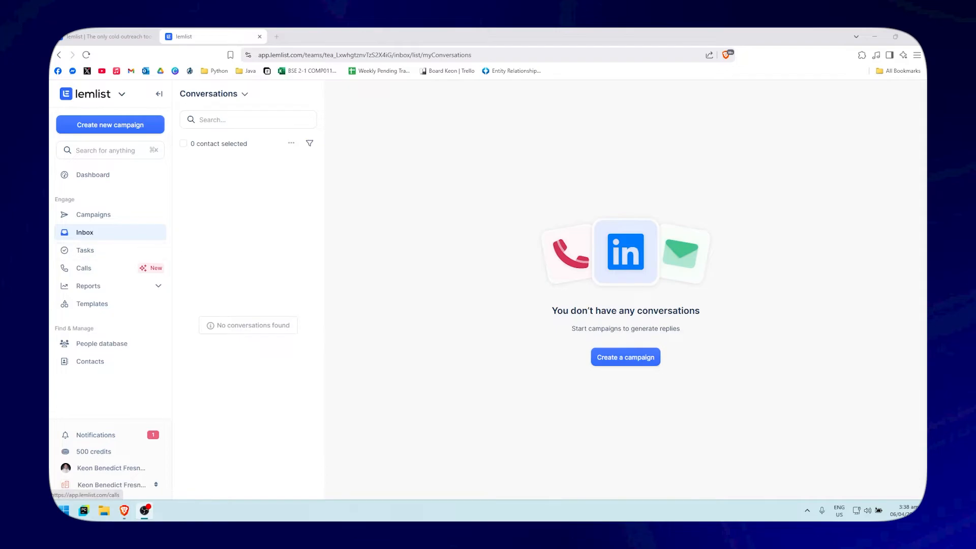
left_click(85, 250)
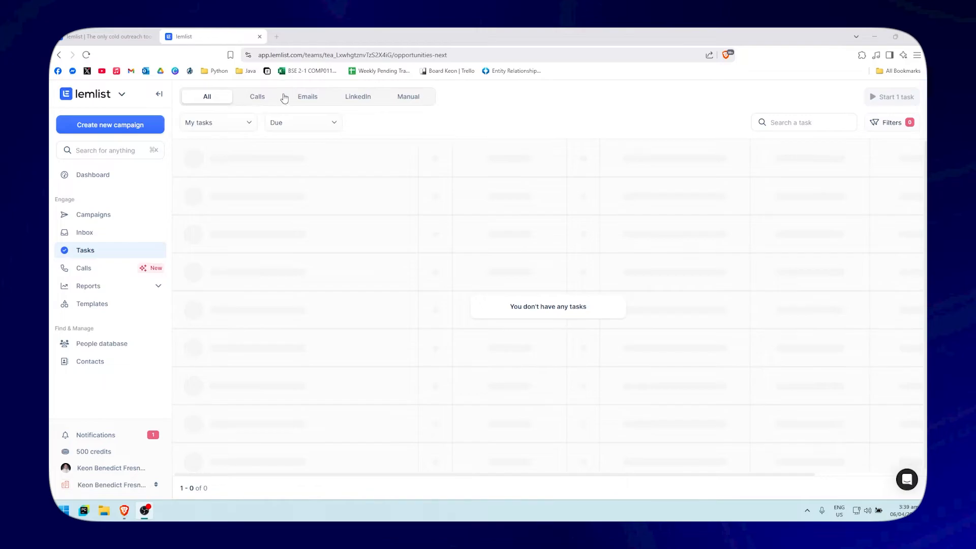
left_click(257, 97)
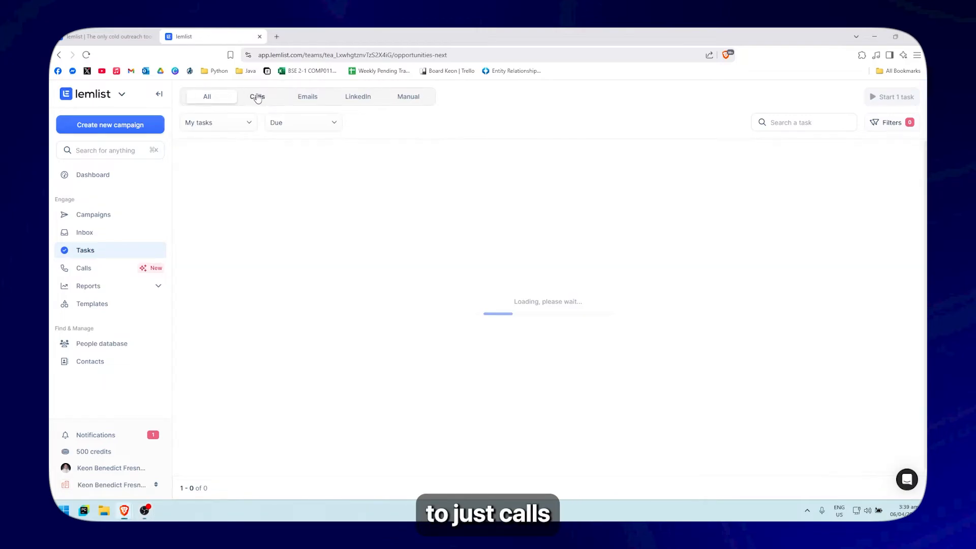
left_click(320, 98)
left_click(375, 101)
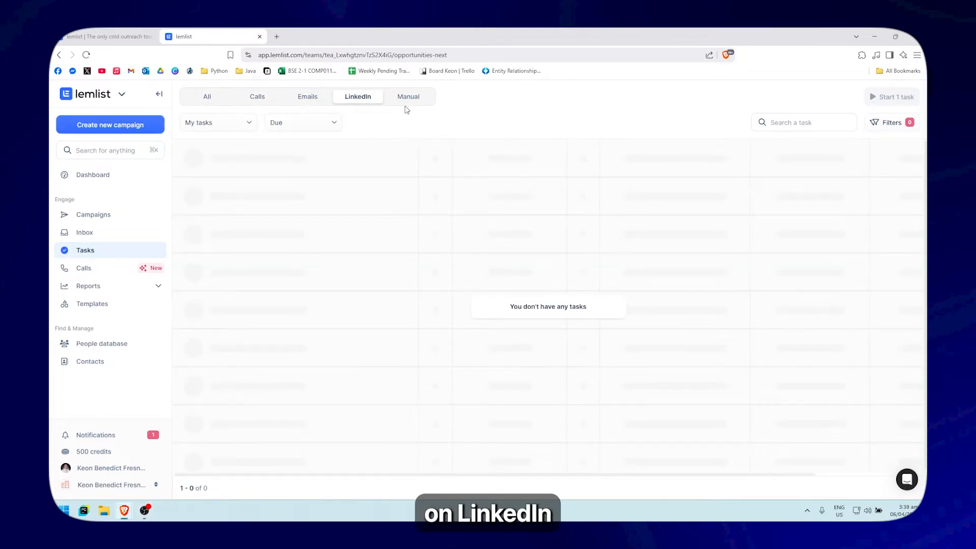
left_click(414, 99)
Set the task owner filter to All tasks and show the choices of the Due filter
left_click(226, 123)
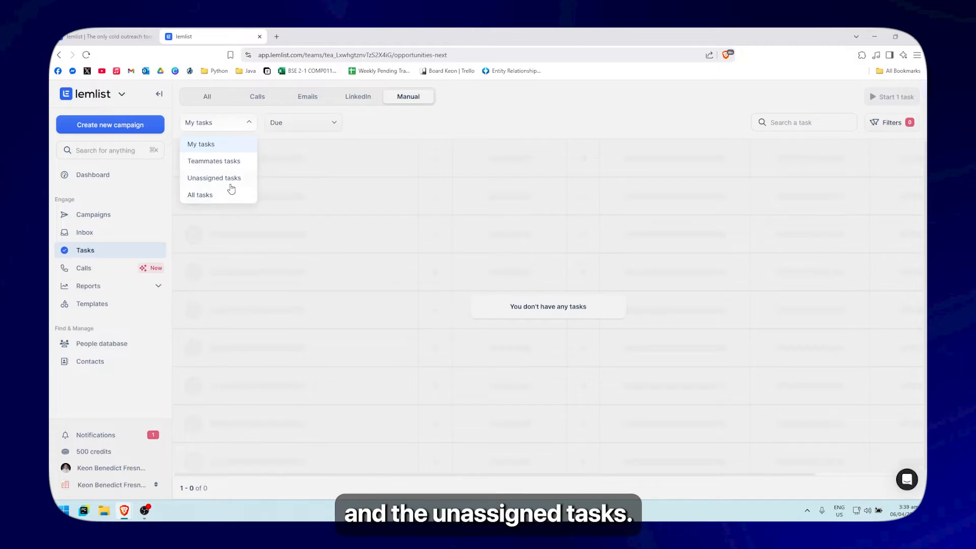
left_click(208, 197)
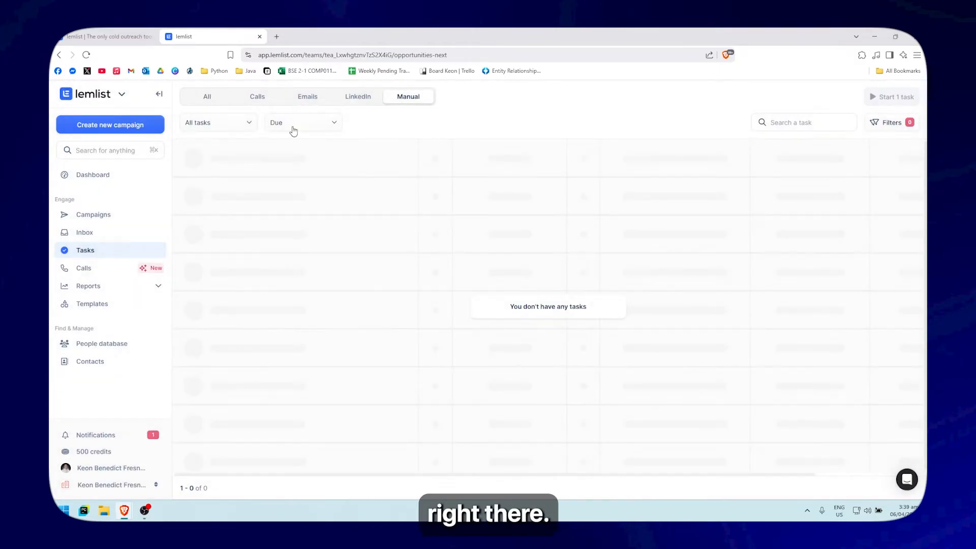
left_click(289, 127)
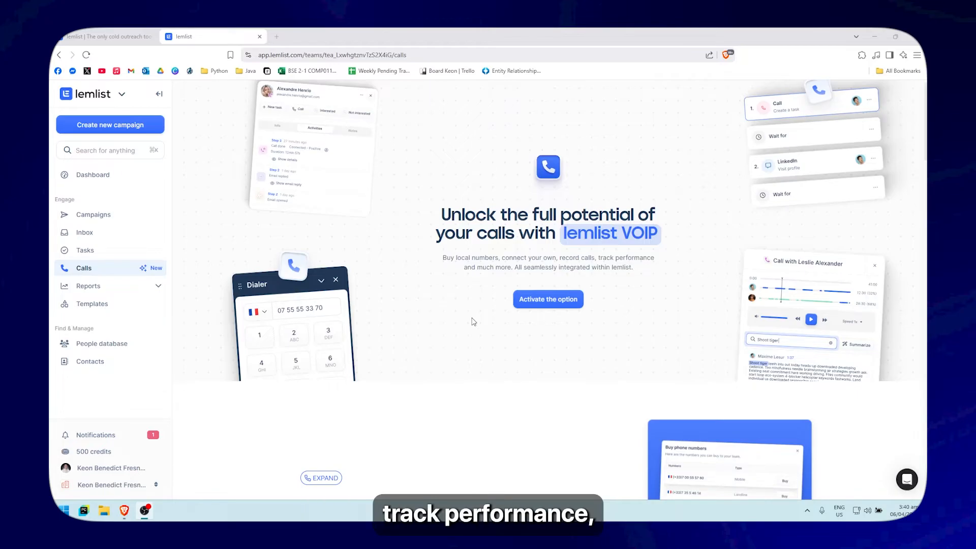
Activate the lemlist VOIP option for calls to reach the calls settings
left_click(542, 302)
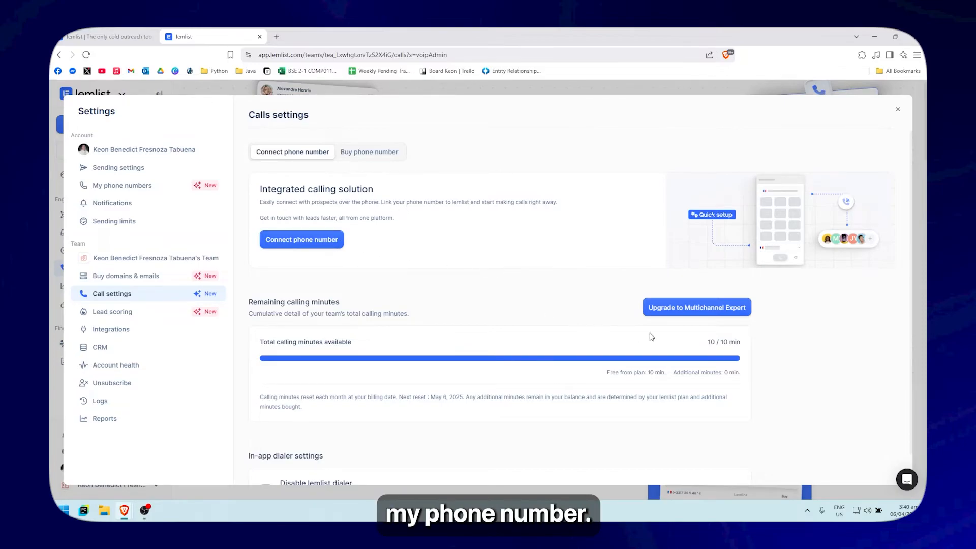
Review the remaining calling minutes and the option to buy a phone number in the calls settings
scroll(641, 336, "down", 1)
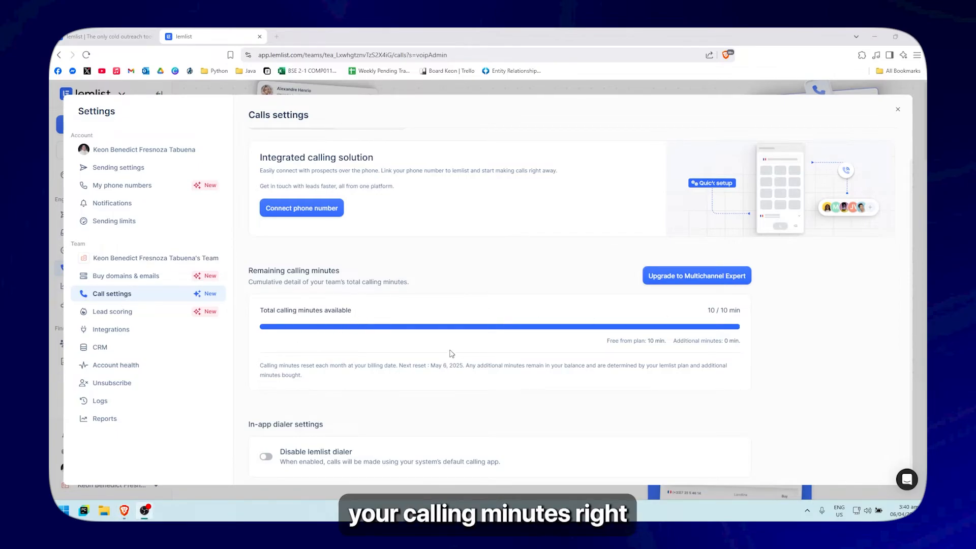
scroll(581, 326, "up", 1)
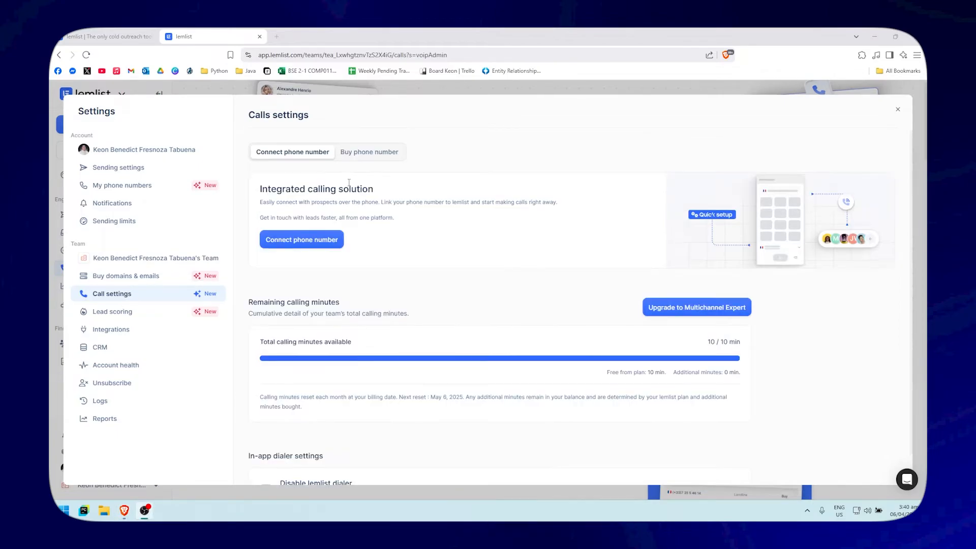
left_click(380, 152)
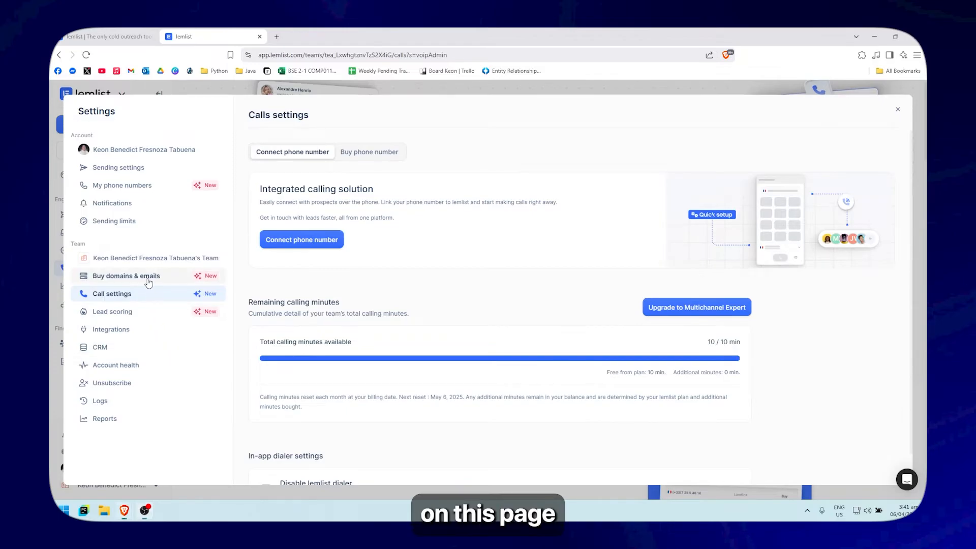
Browse the team settings for domains and emails, lead scoring, integrations, CRM, account health, unsubscribes, logs and reports
left_click(148, 279)
left_click(128, 313)
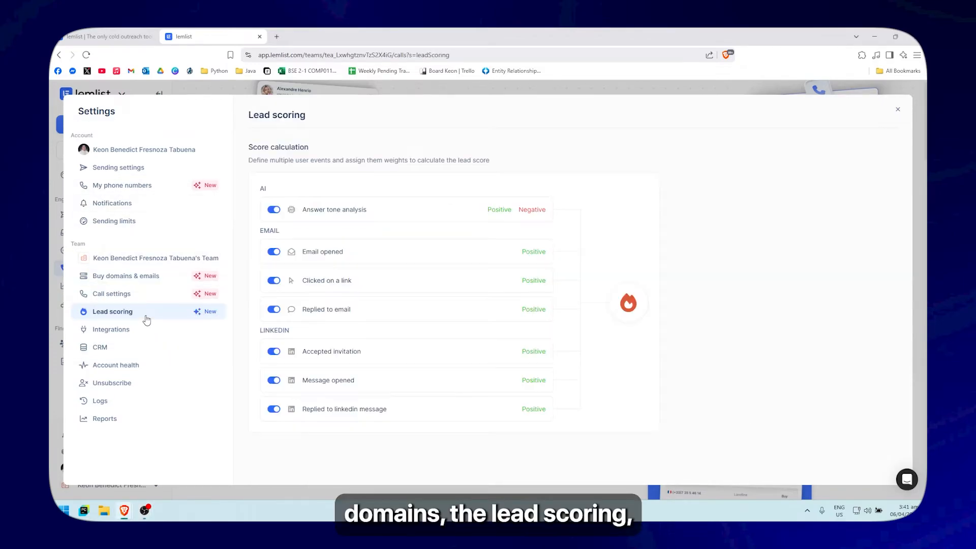
left_click(125, 331)
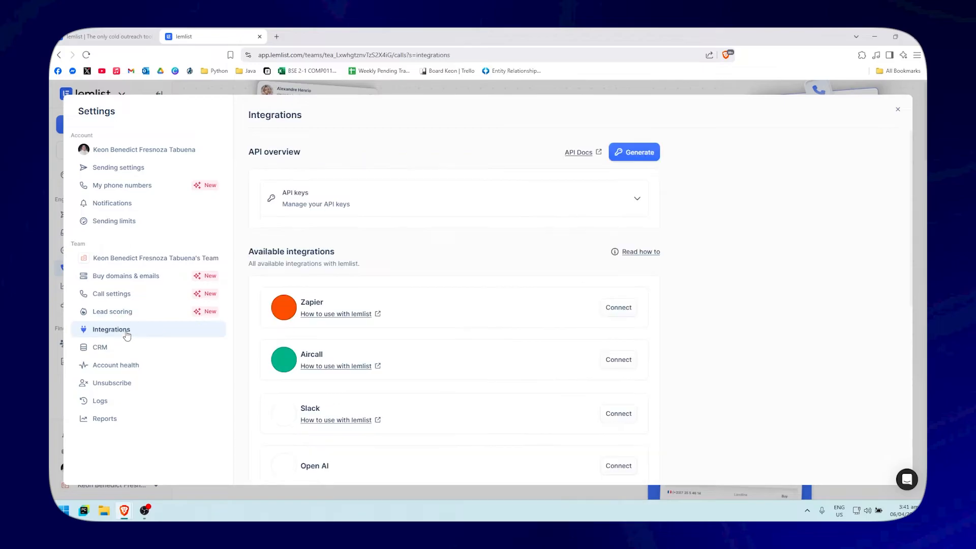
left_click(138, 355)
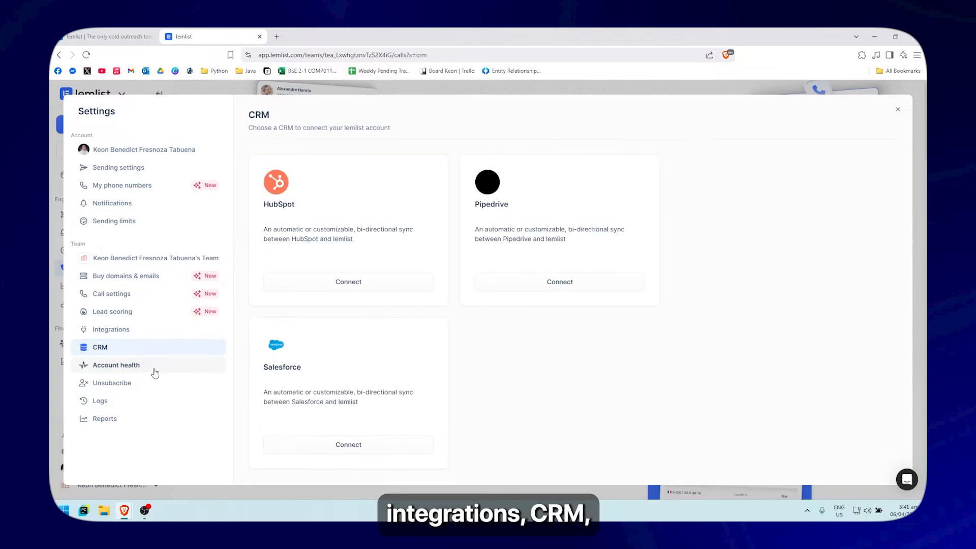
left_click(155, 374)
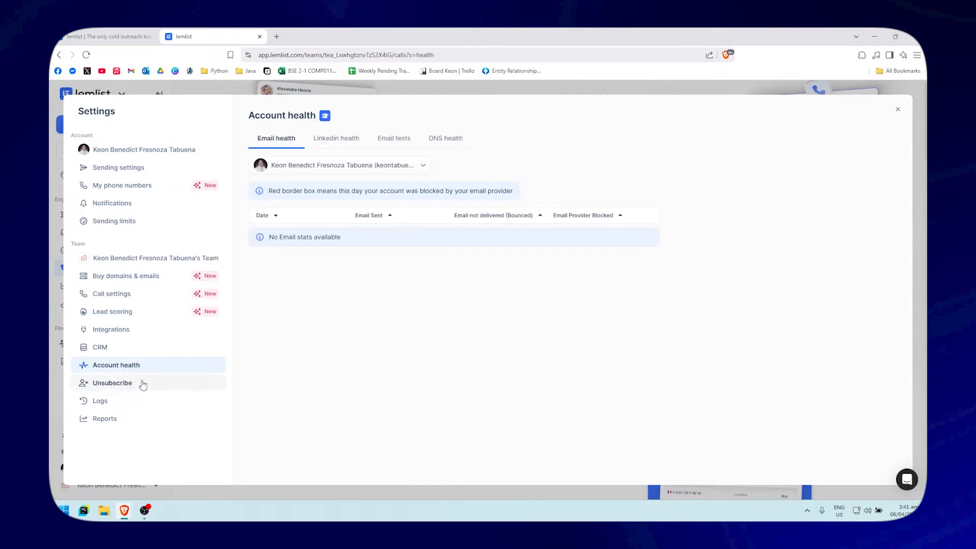
left_click(138, 385)
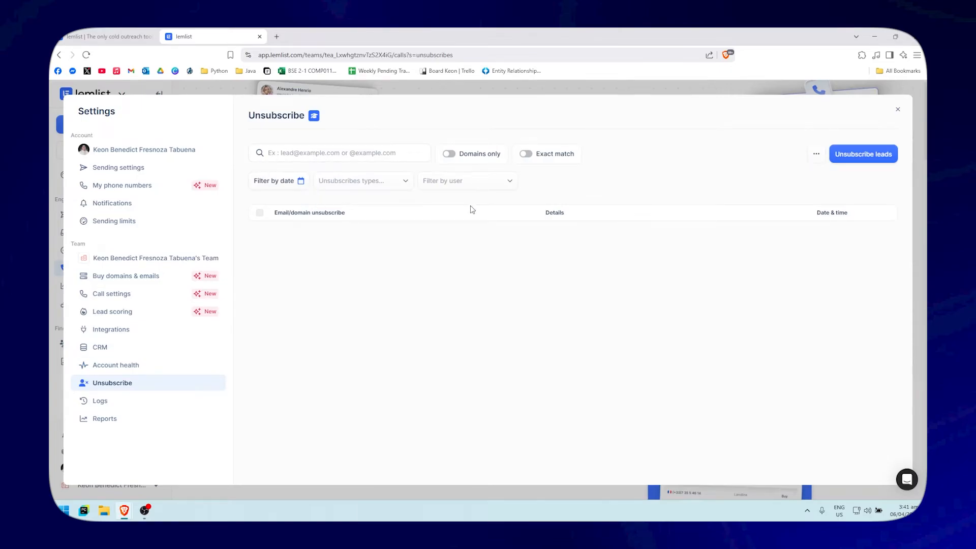
left_click(127, 401)
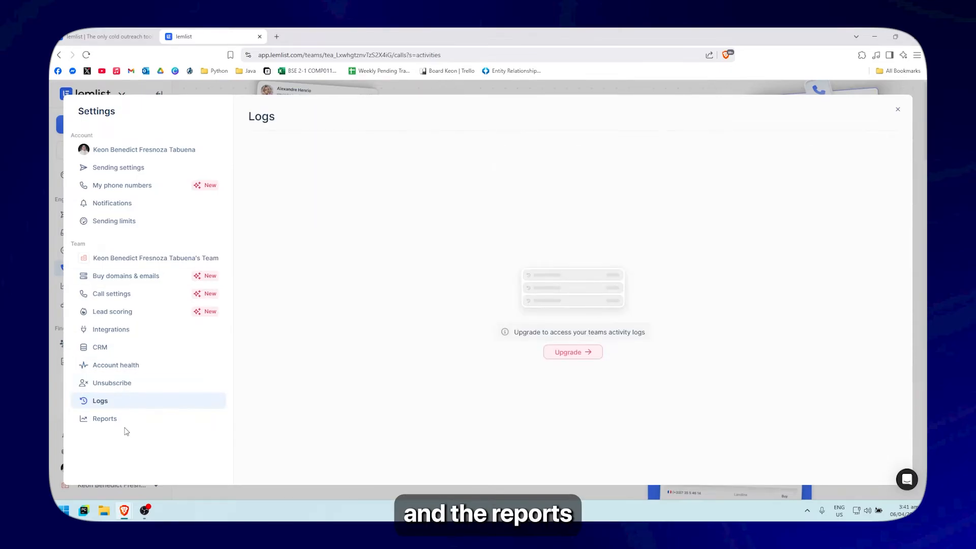
left_click(129, 419)
View the account's sending settings, phone numbers and notification settings
left_click(168, 167)
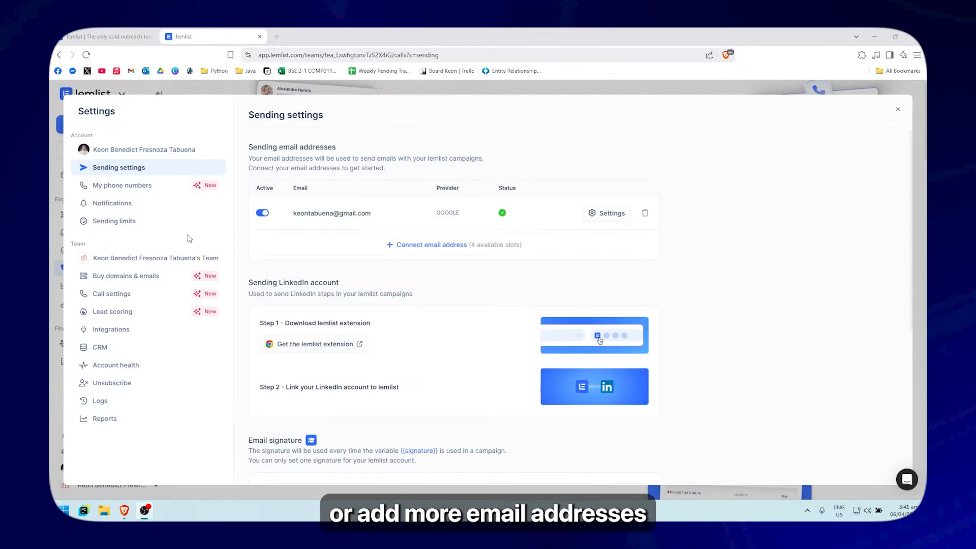
left_click(171, 189)
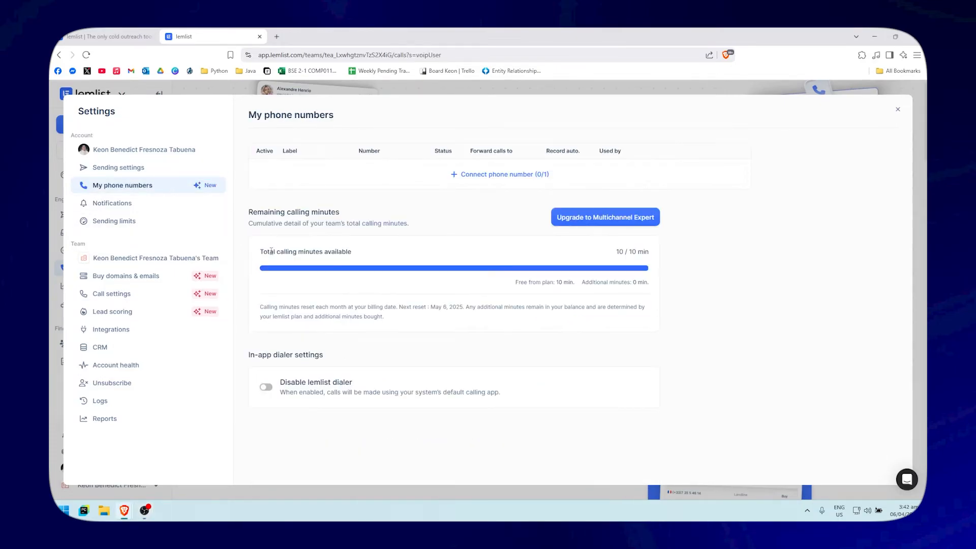
left_click(128, 205)
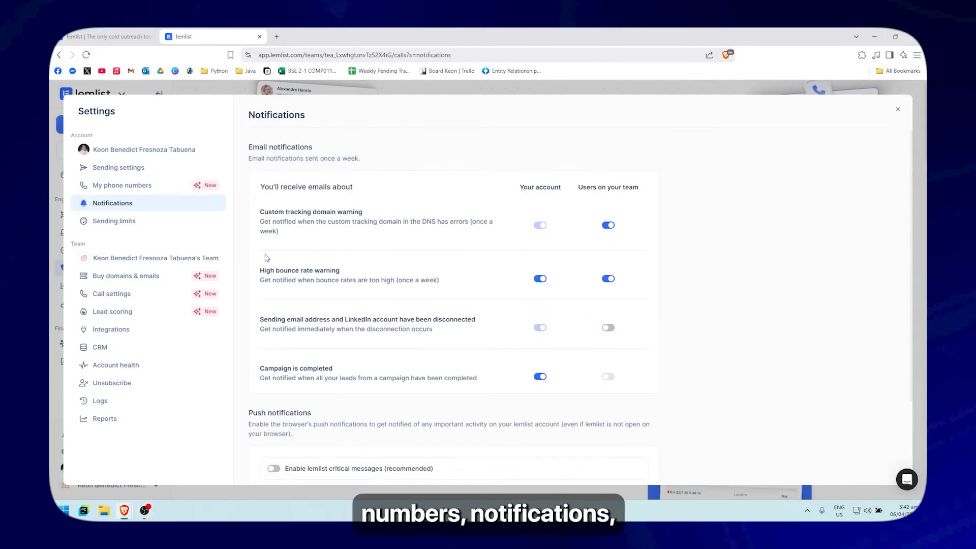
Try to raise the maximum number of emails sent in 24h in the sending limits, and close the settings
left_click(127, 221)
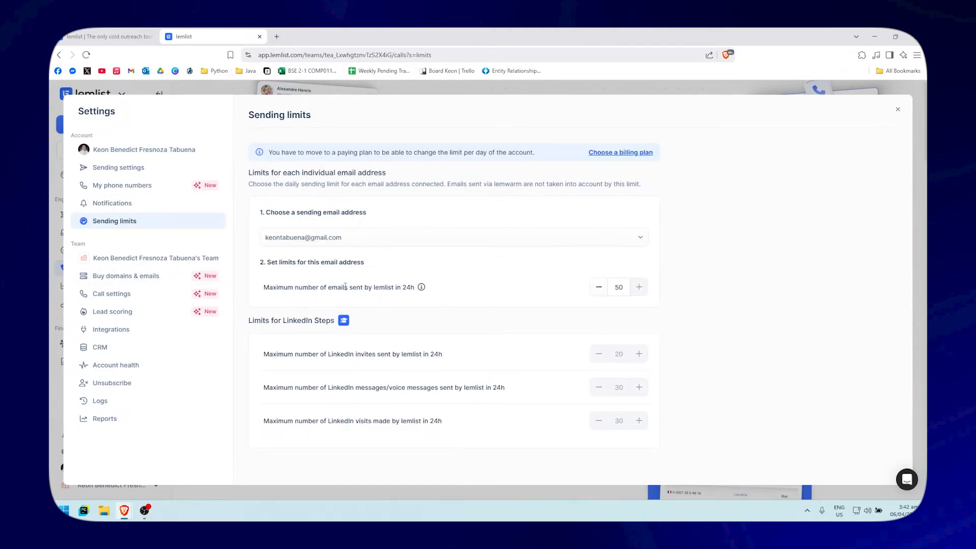
left_click(639, 287)
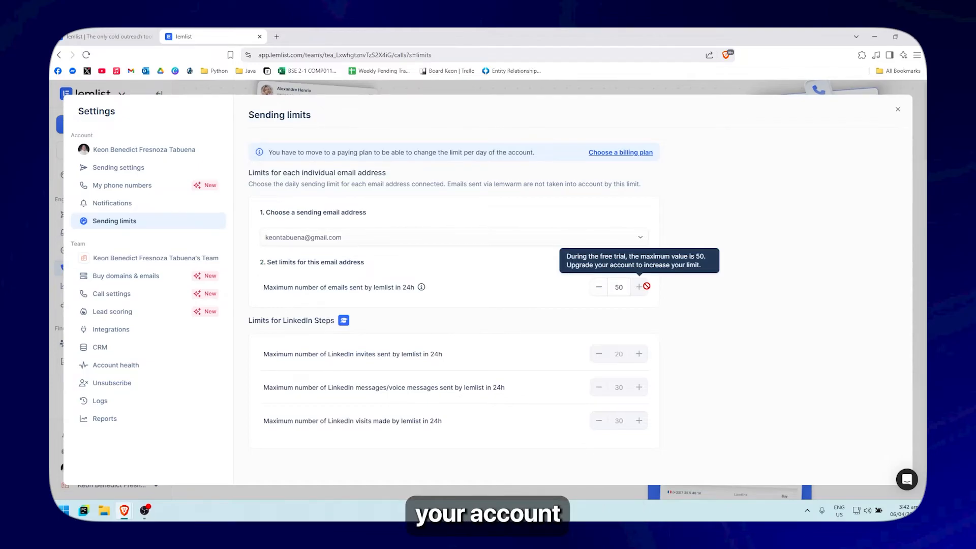
left_click(896, 112)
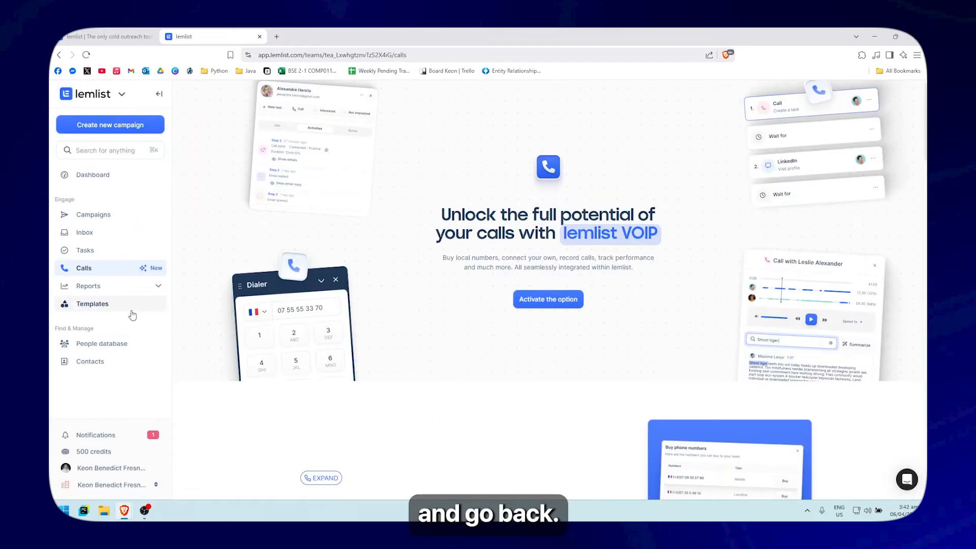
Open the people database and add a Country filter that includes United States
left_click(104, 349)
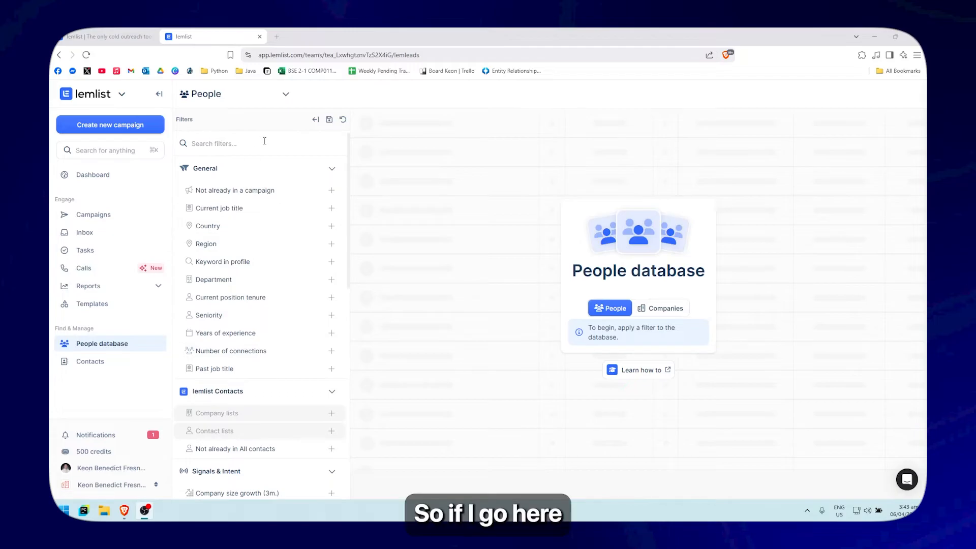
left_click(333, 227)
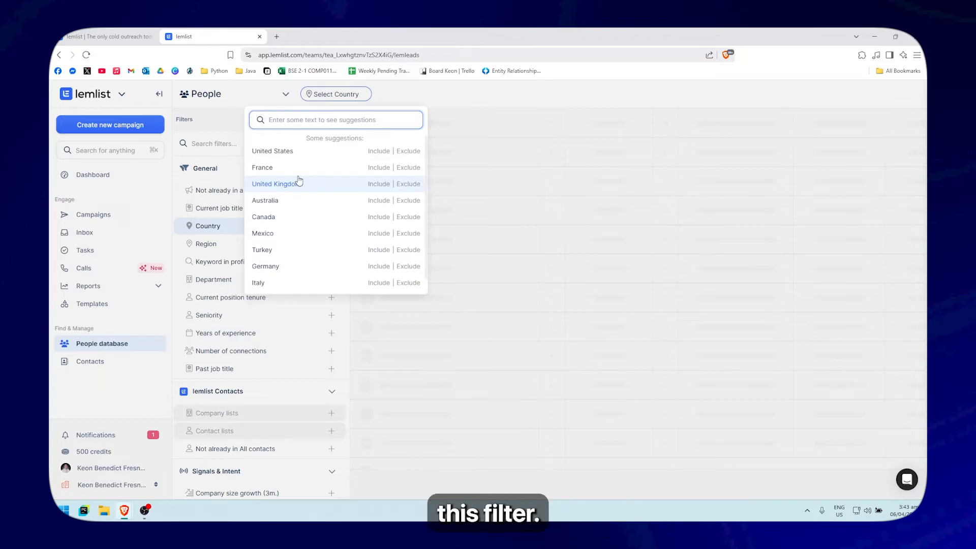
left_click(379, 152)
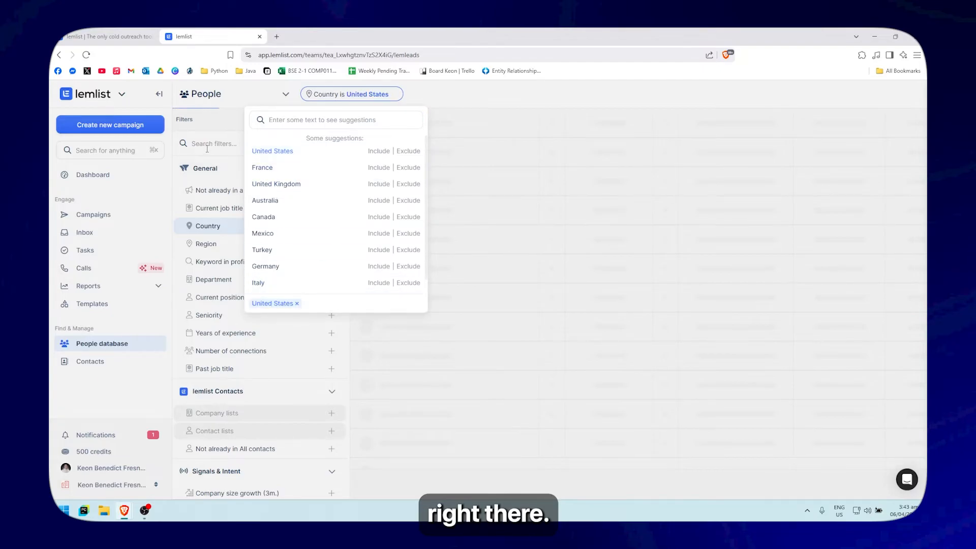
left_click(209, 246)
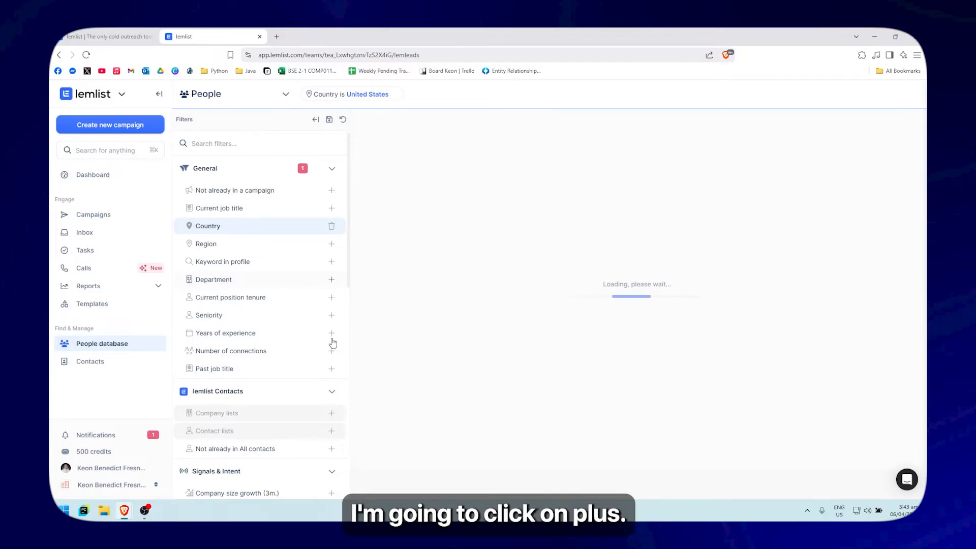
Add a Department filter to the people search that includes Finance
left_click(331, 279)
scroll(411, 171, "up", 3)
scroll(406, 172, "down", 5)
scroll(379, 178, "up", 4)
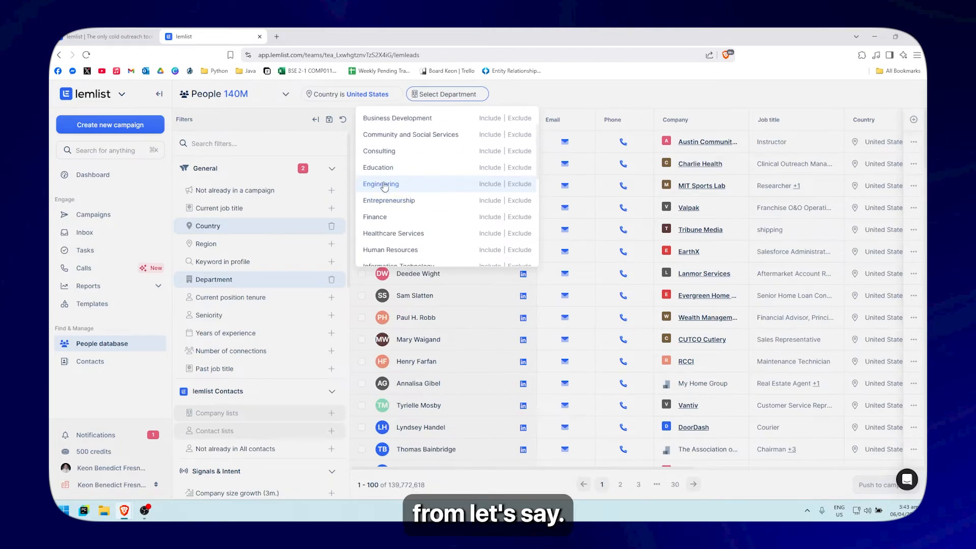
scroll(382, 186, "up", 2)
scroll(384, 234, "down", 2)
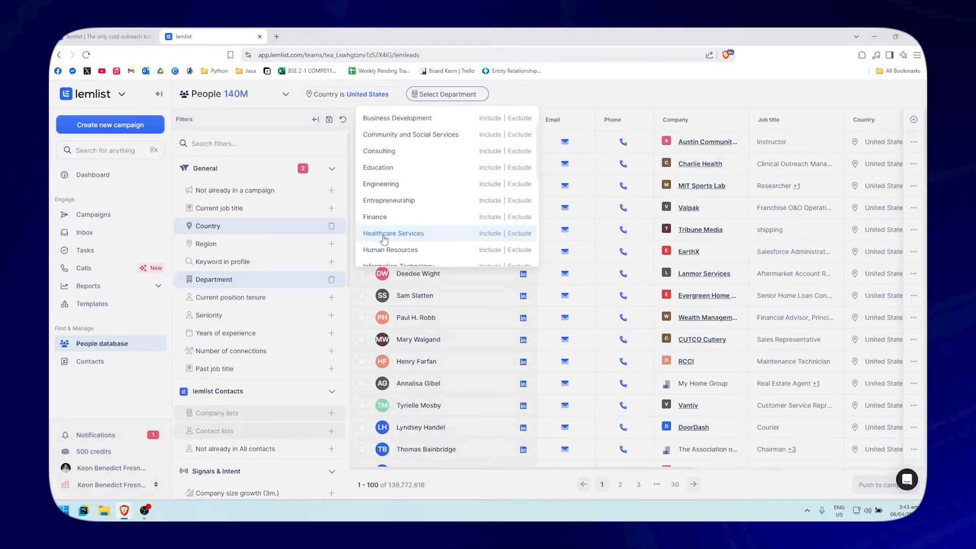
scroll(383, 239, "down", 2)
left_click(407, 174)
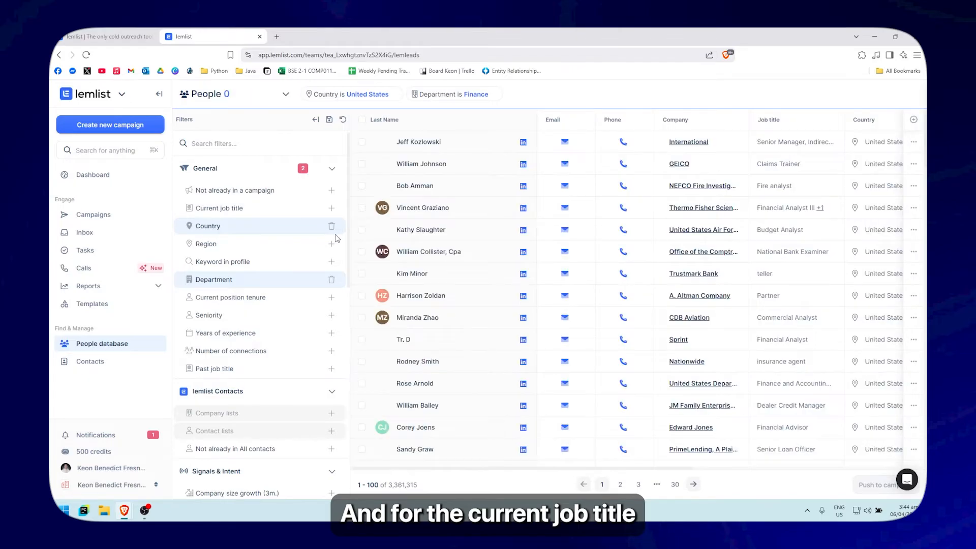
Add a Current job title filter that includes Financial Analyst
left_click(331, 208)
left_click(528, 94)
left_click(541, 95)
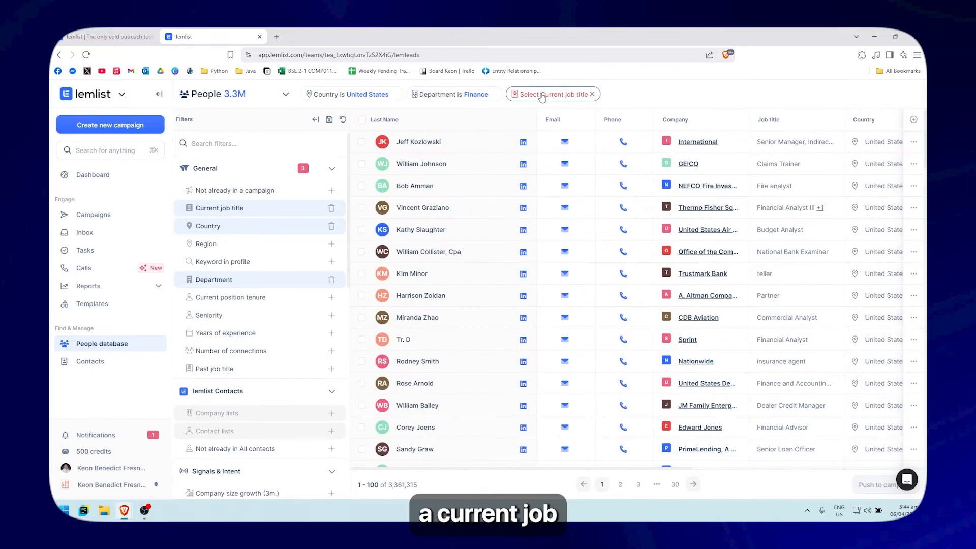
left_click(541, 96)
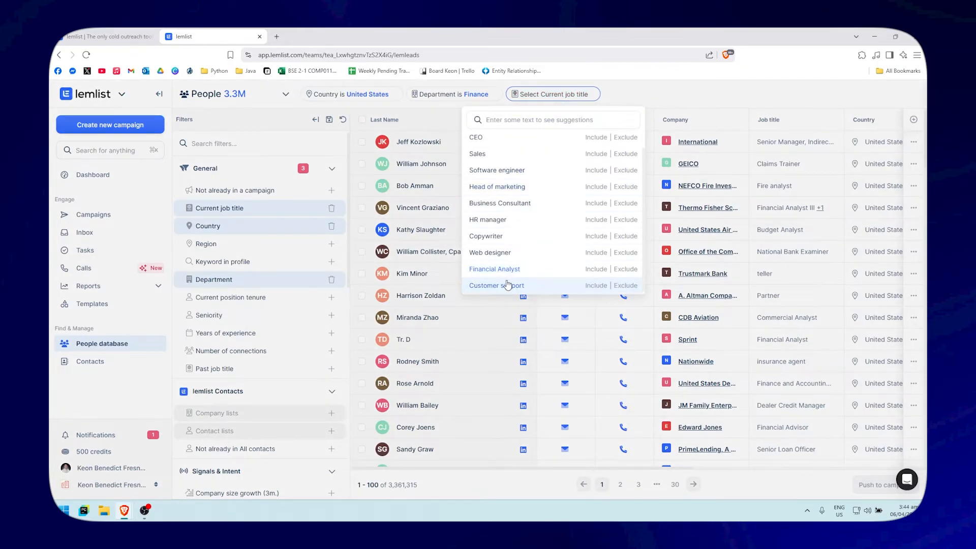
left_click(502, 270)
left_click(681, 88)
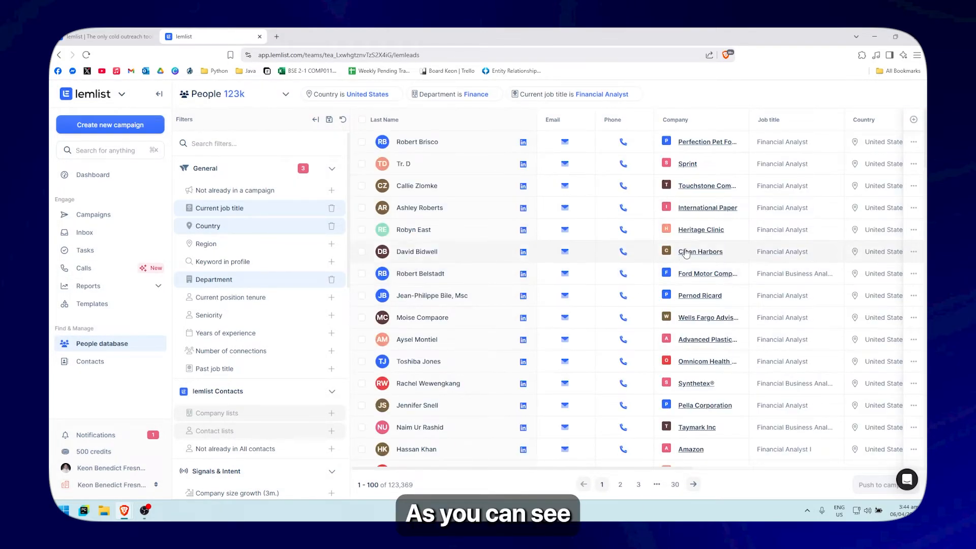
Look through the list of people matching the country, department and job title filters
left_click_drag(584, 468, 560, 468)
scroll(488, 219, "down", 4)
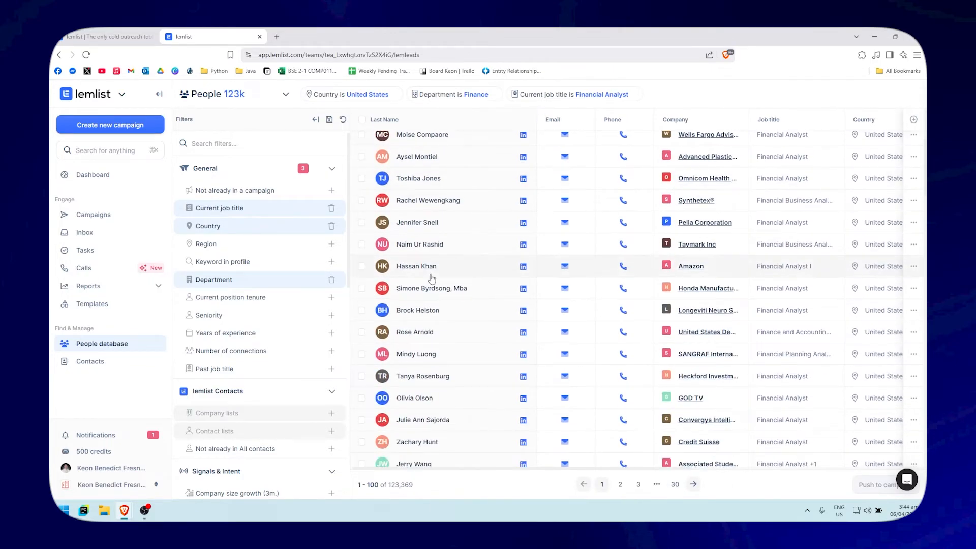
scroll(582, 302, "up", 4)
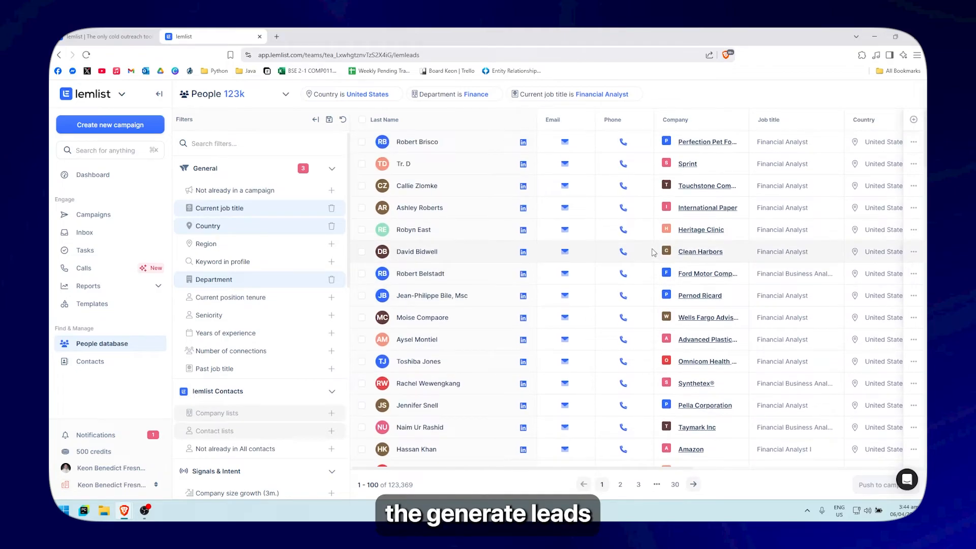
scroll(655, 253, "down", 2)
scroll(711, 259, "down", 1)
scroll(796, 267, "up", 2)
scroll(792, 249, "down", 3)
scroll(681, 211, "up", 4)
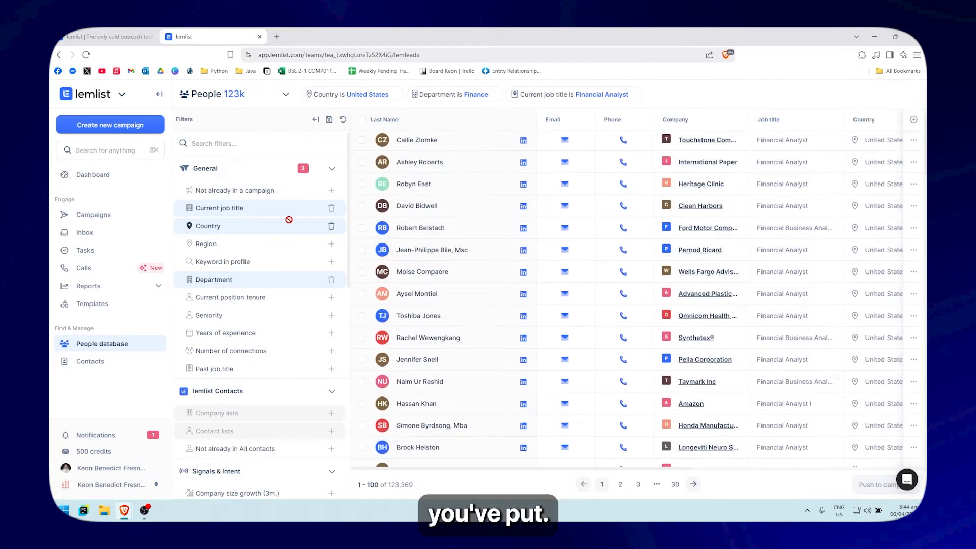
Add a Seniority filter that includes Entry level
left_click(331, 316)
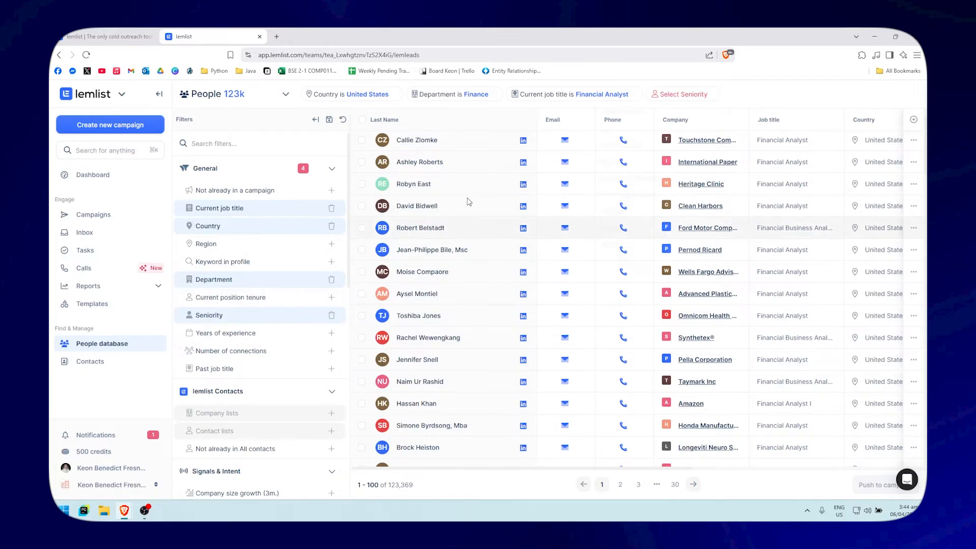
left_click(681, 94)
scroll(651, 192, "down", 1)
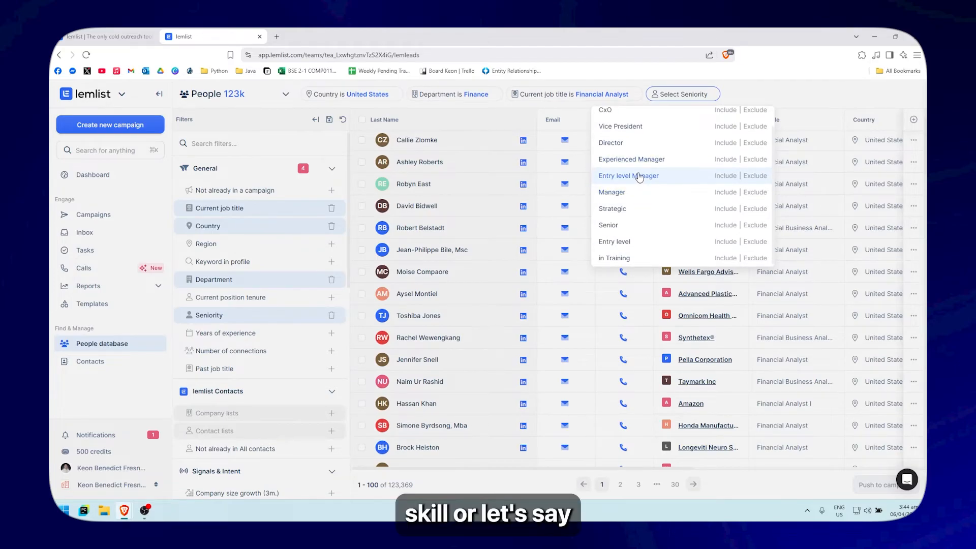
left_click(726, 243)
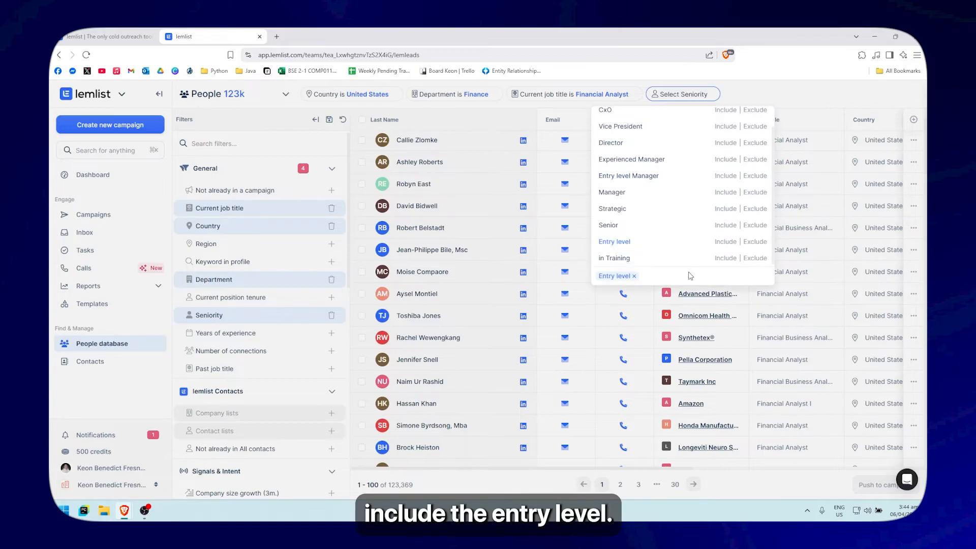
left_click(784, 93)
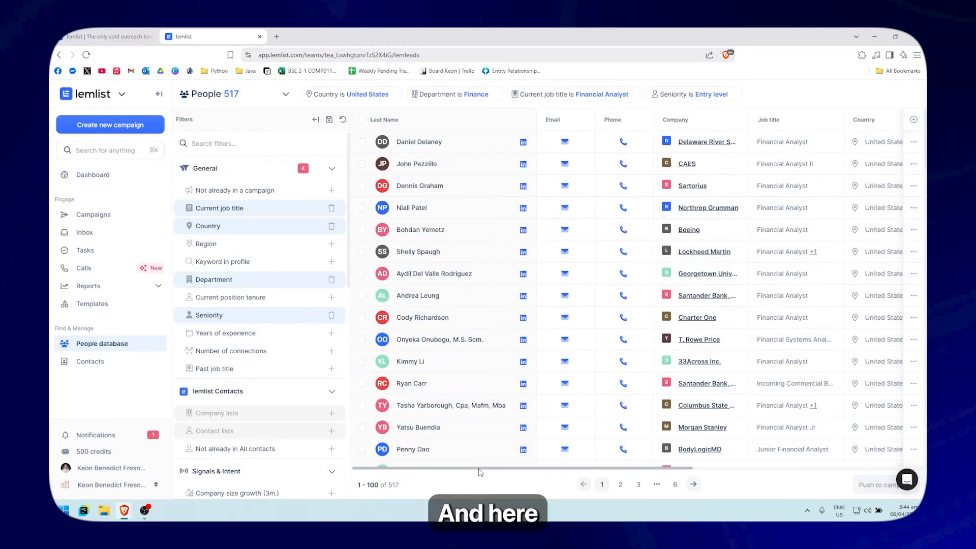
Review the updated people list and the choices offered by the Country filter
mouse_move(479, 467)
left_mouse_down()
mouse_move(528, 468)
mouse_move(471, 468)
left_mouse_up()
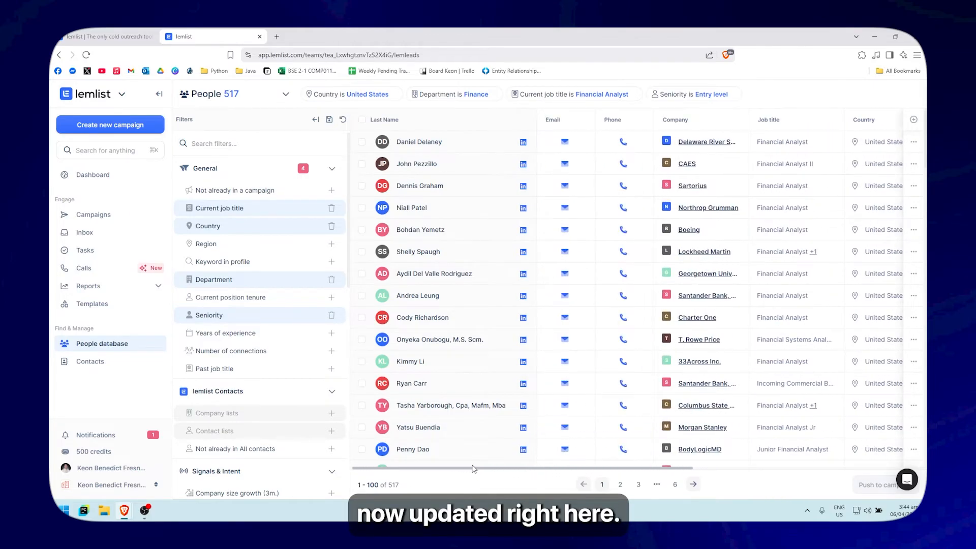
left_click(371, 97)
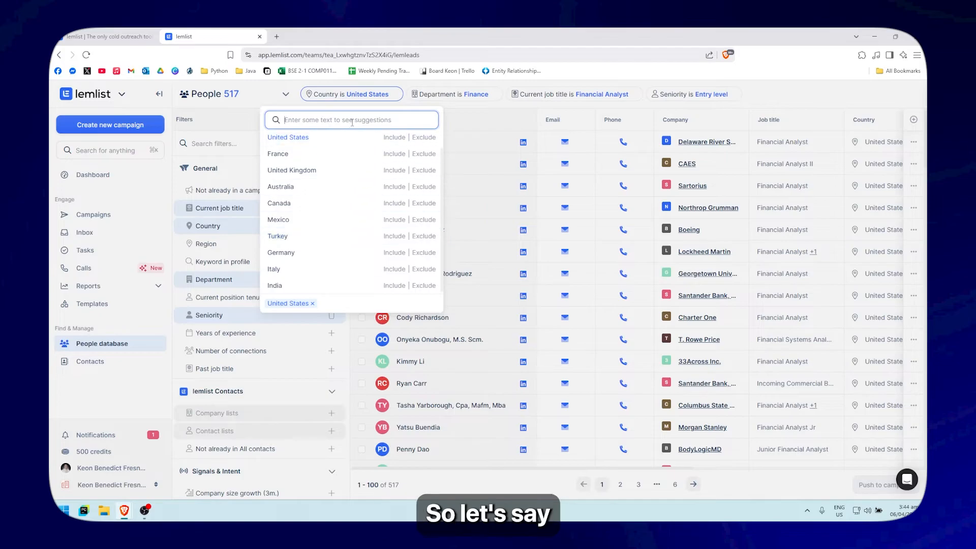
left_click(249, 118)
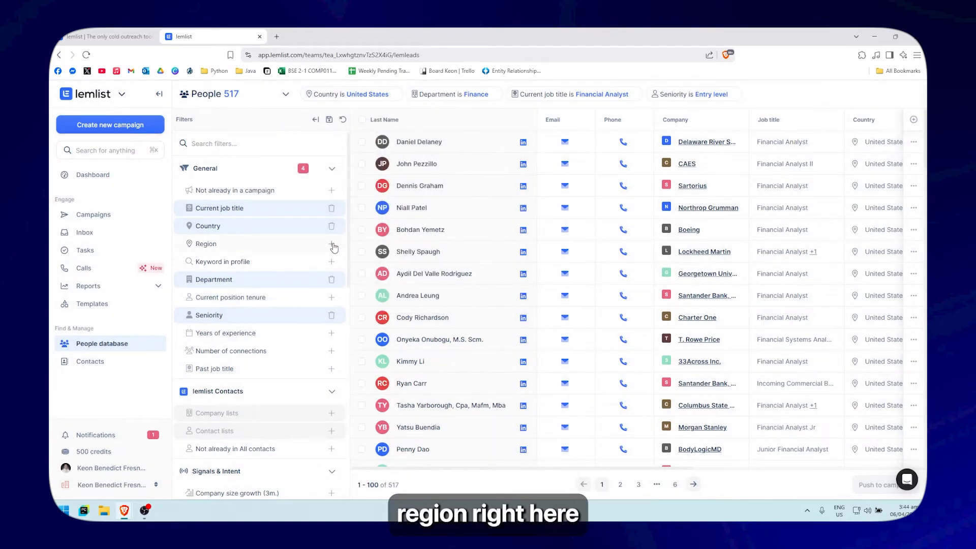
Add a Region filter that includes Central America and remove the Country filter
left_click(331, 245)
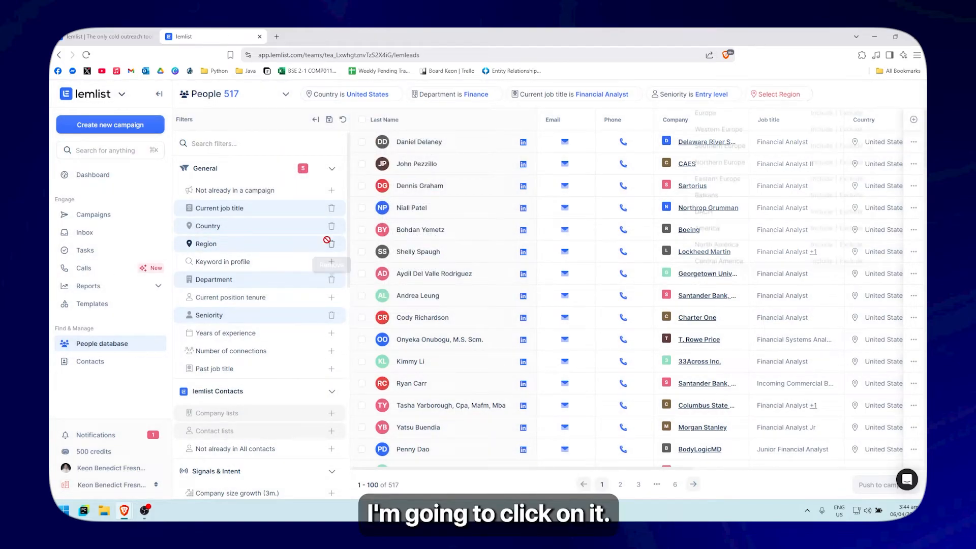
scroll(739, 204, "down", 3)
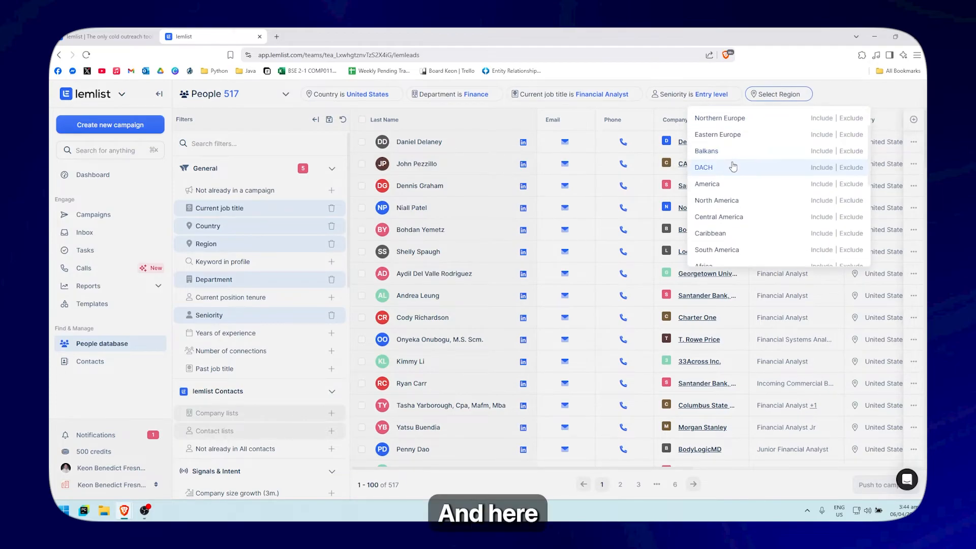
scroll(739, 211, "down", 3)
scroll(742, 210, "up", 5)
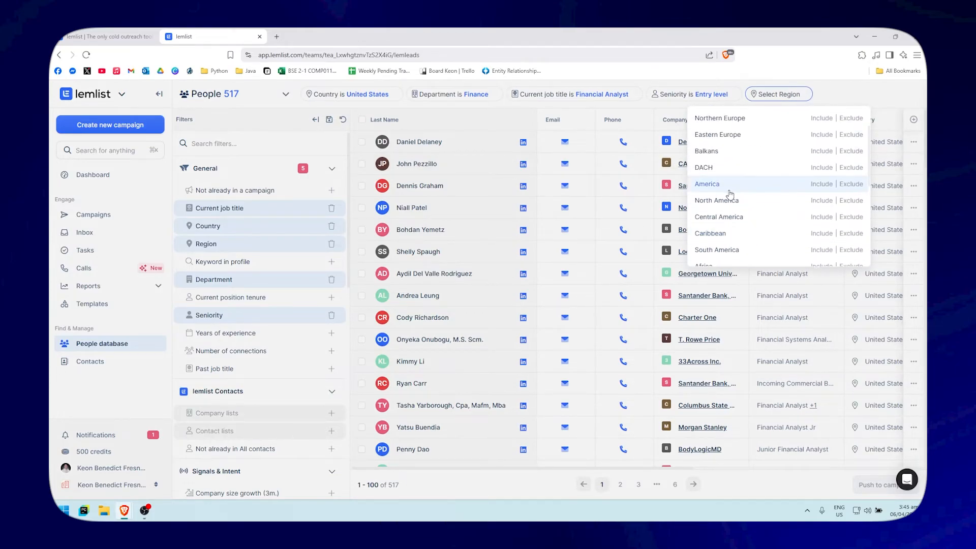
scroll(745, 221, "down", 1)
scroll(727, 203, "down", 3)
scroll(745, 223, "up", 3)
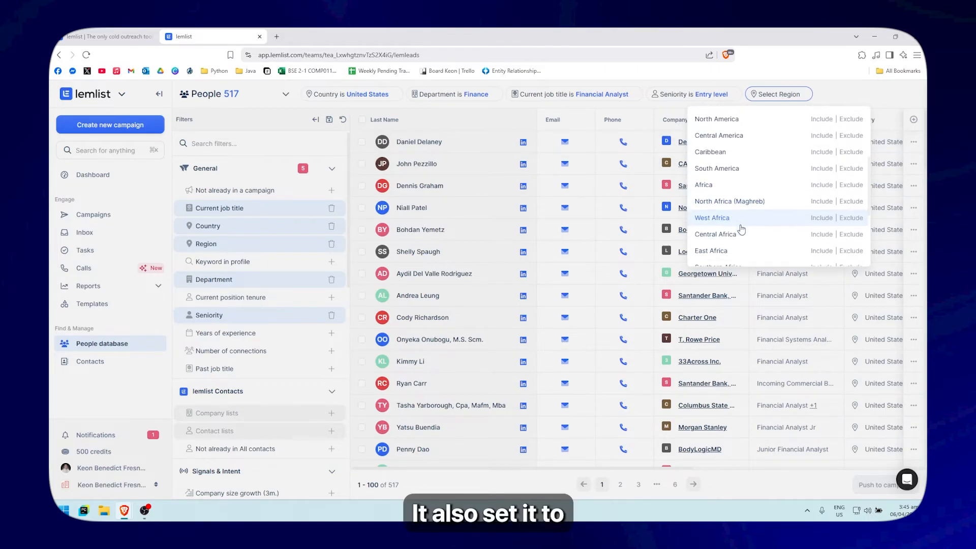
scroll(741, 224, "down", 2)
scroll(732, 226, "up", 3)
scroll(784, 188, "down", 3)
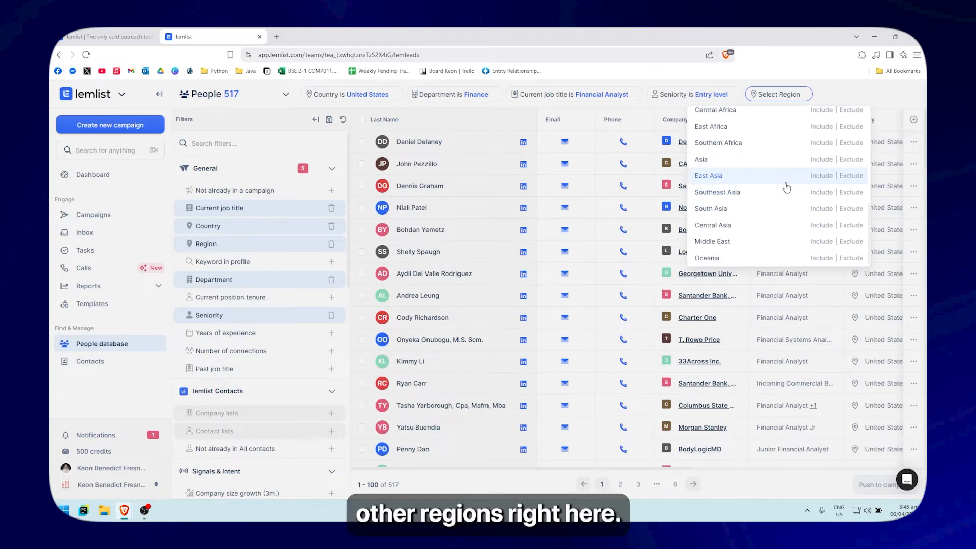
scroll(732, 214, "up", 5)
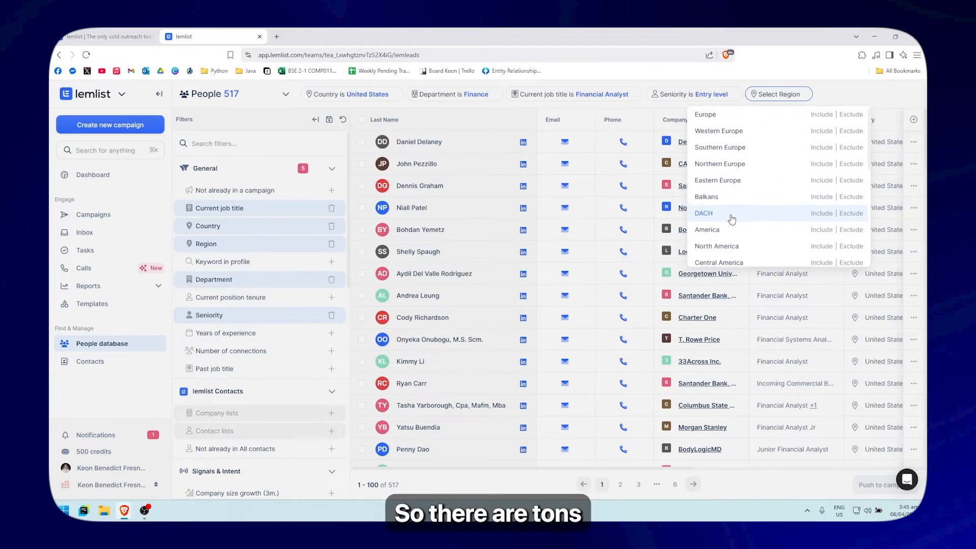
scroll(744, 225, "down", 2)
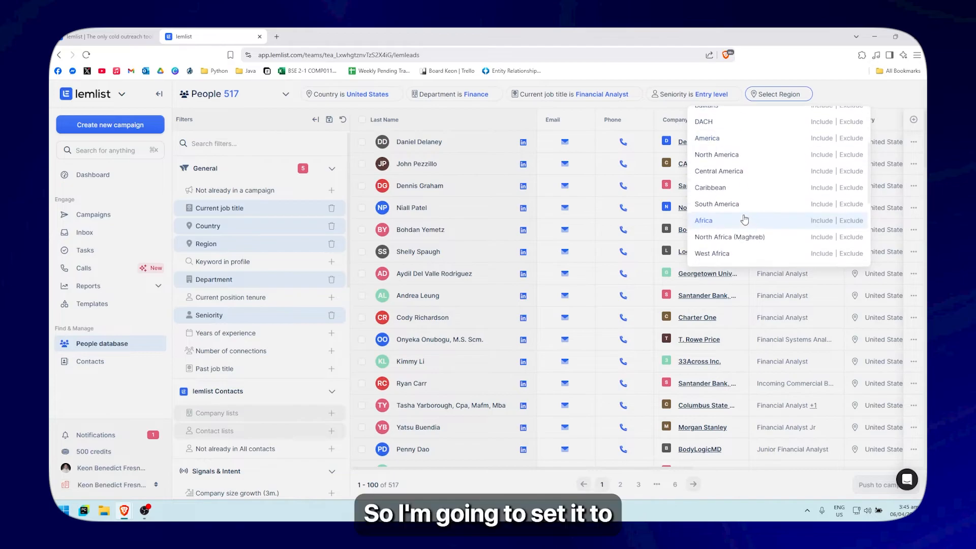
left_click(826, 171)
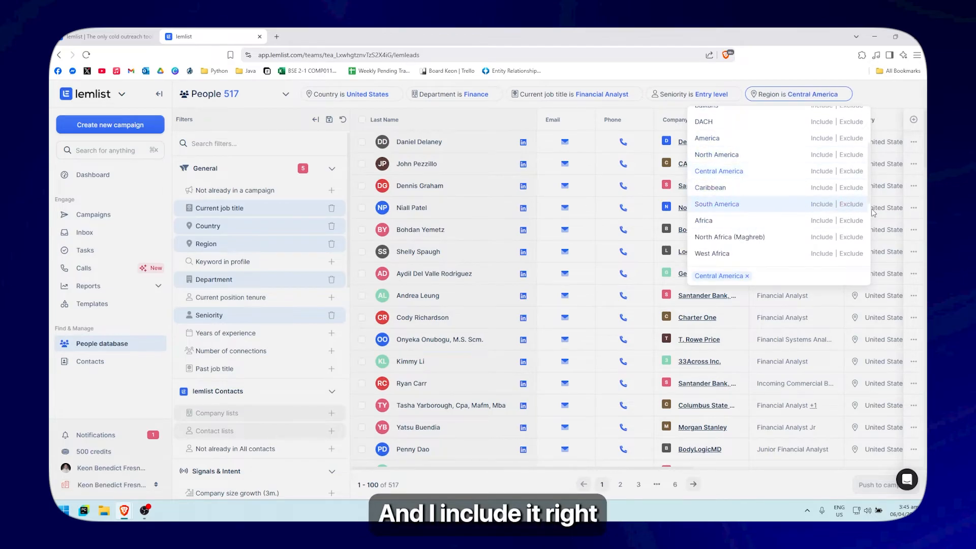
left_click(884, 100)
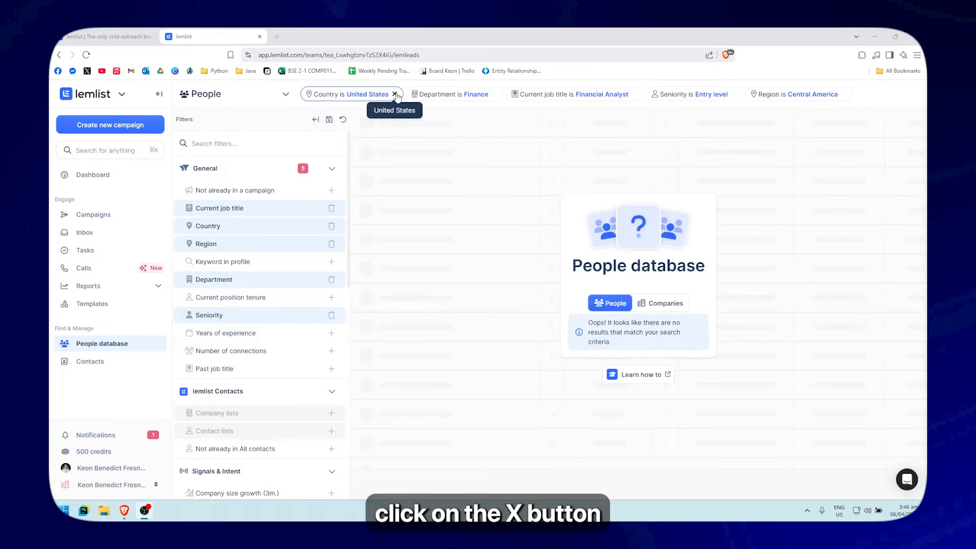
left_click(394, 94)
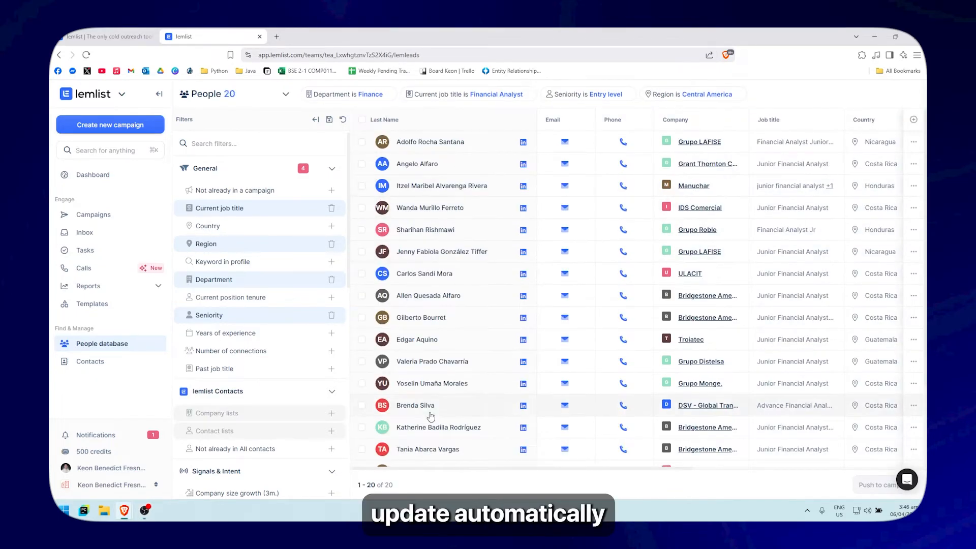
Look through the Central America people list, including the country, company size, website and industry columns
left_click_drag(496, 468, 610, 469)
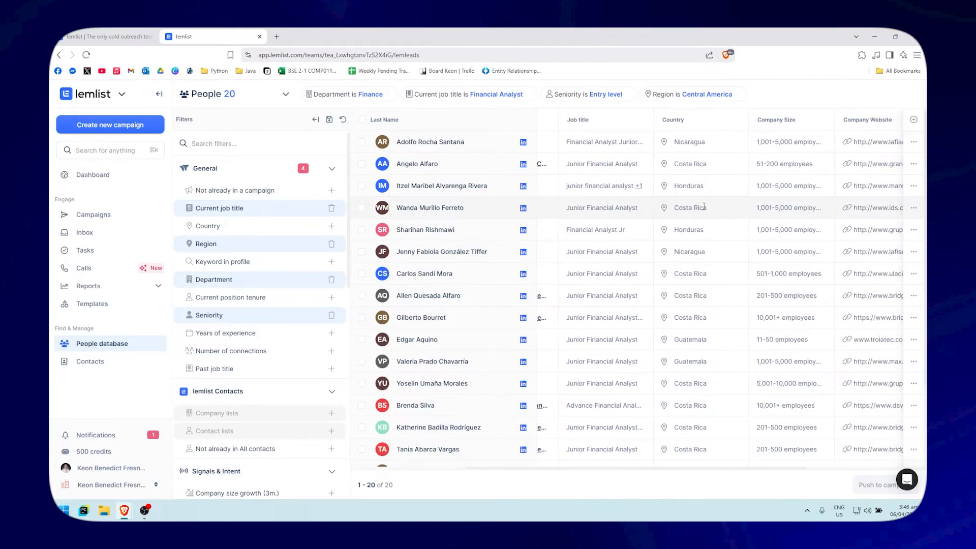
scroll(703, 205, "down", 2)
scroll(712, 201, "up", 1)
scroll(701, 244, "down", 3)
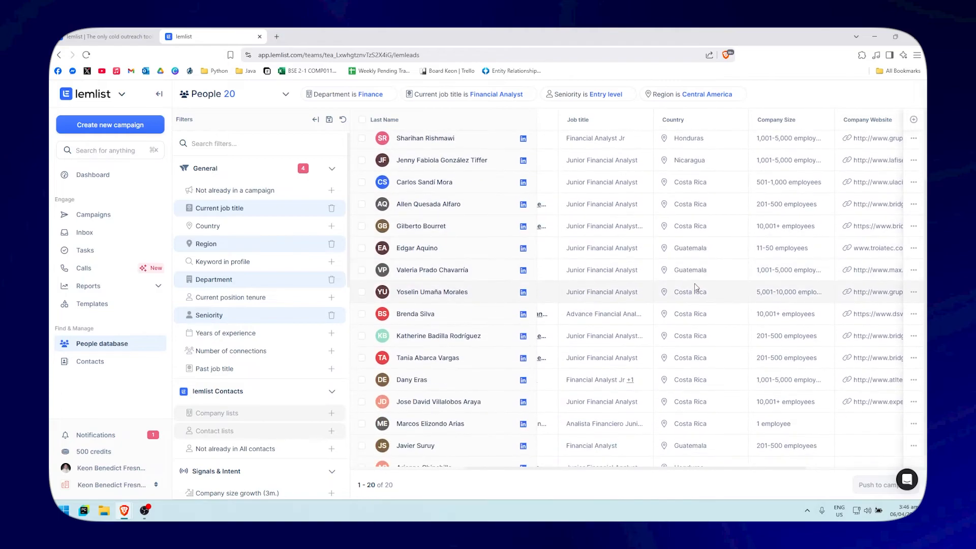
scroll(699, 285, "down", 1)
scroll(620, 242, "up", 3)
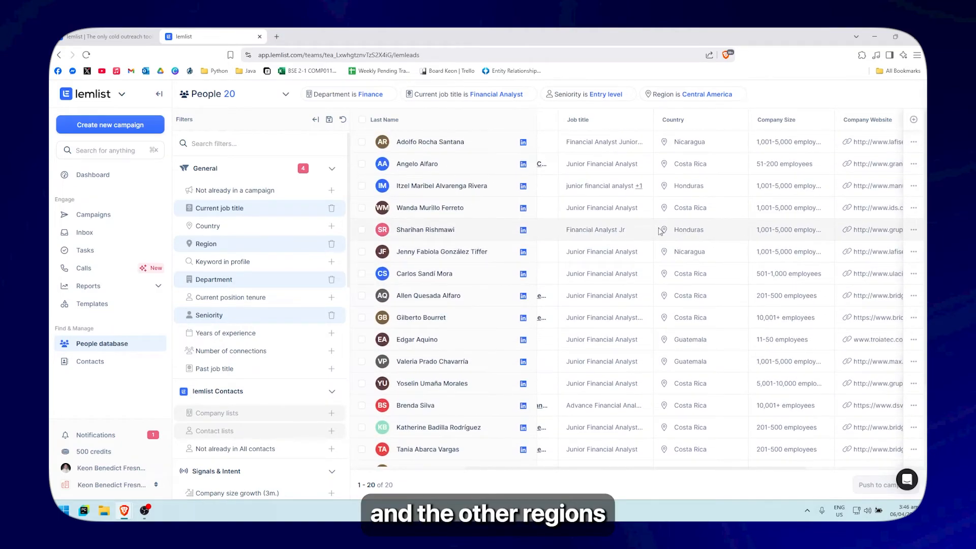
scroll(666, 224, "down", 3)
scroll(671, 343, "up", 3)
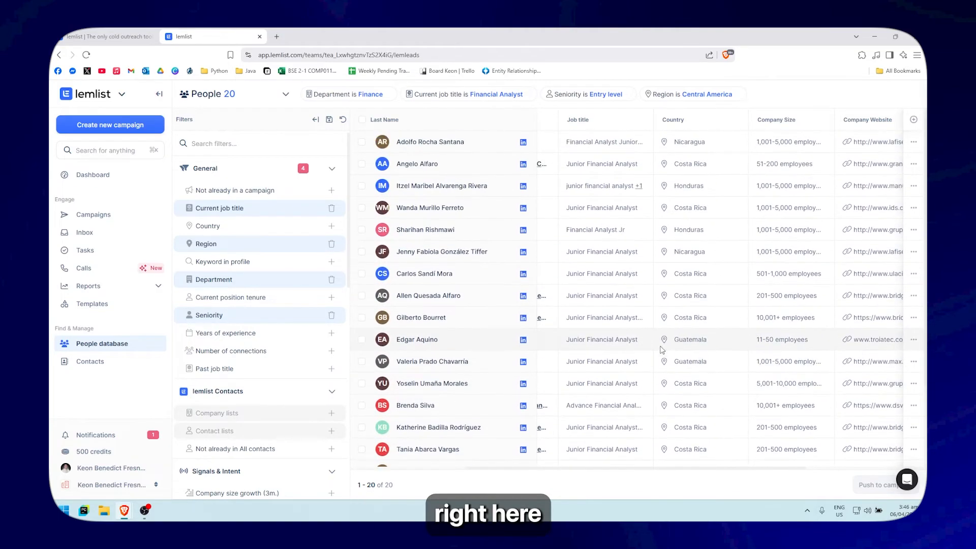
scroll(706, 294, "right", 3)
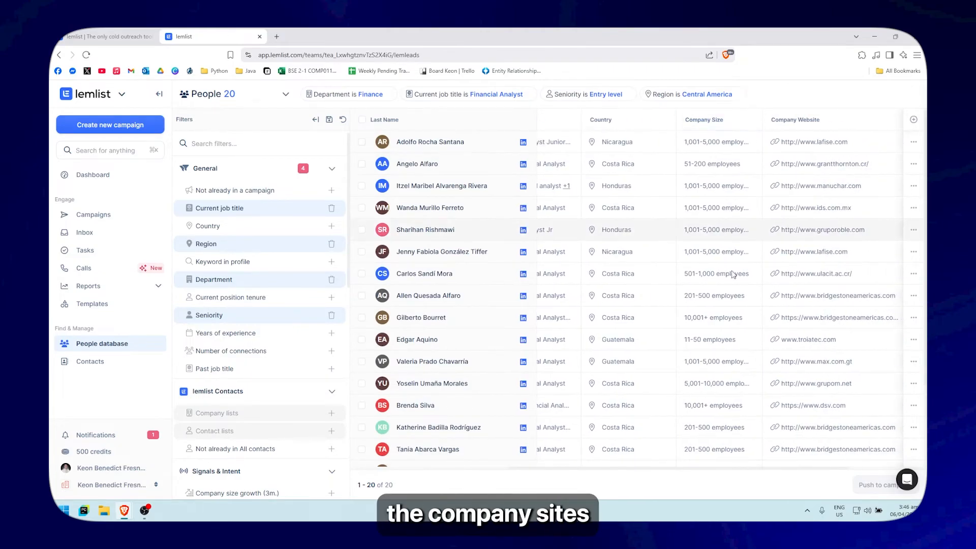
scroll(762, 262, "right", 3)
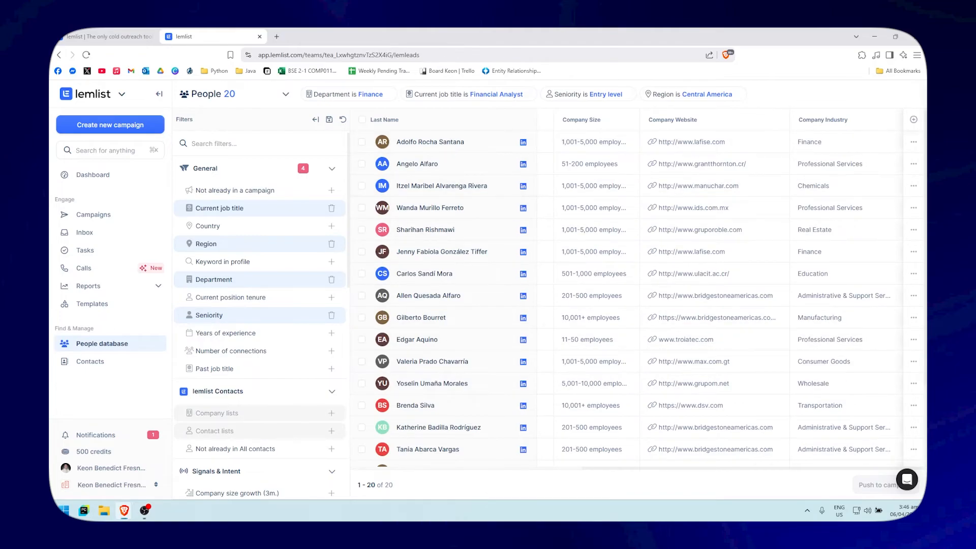
scroll(653, 157, "left", 5)
Remove the Region filter and include Software engineer in the Current job title filter
left_click(738, 94)
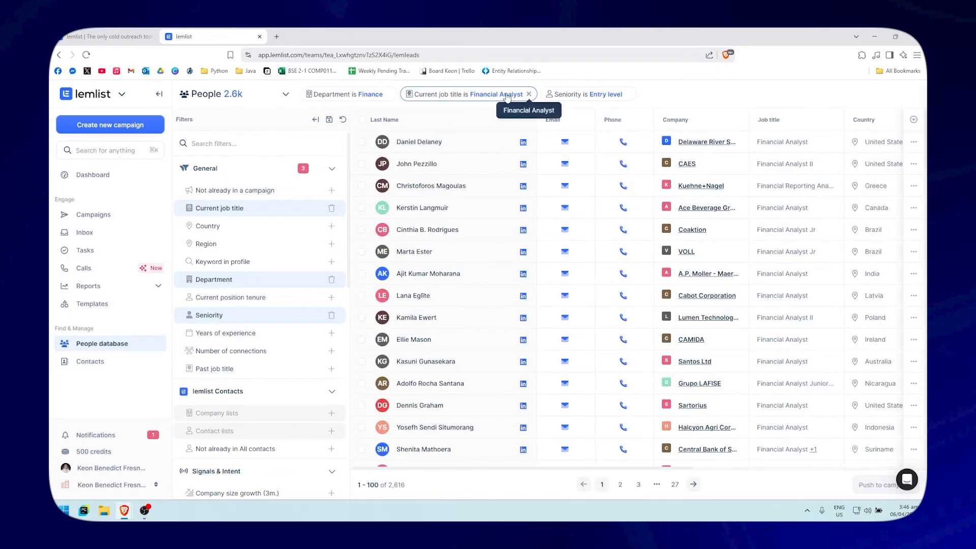
left_click(487, 98)
left_click(412, 184)
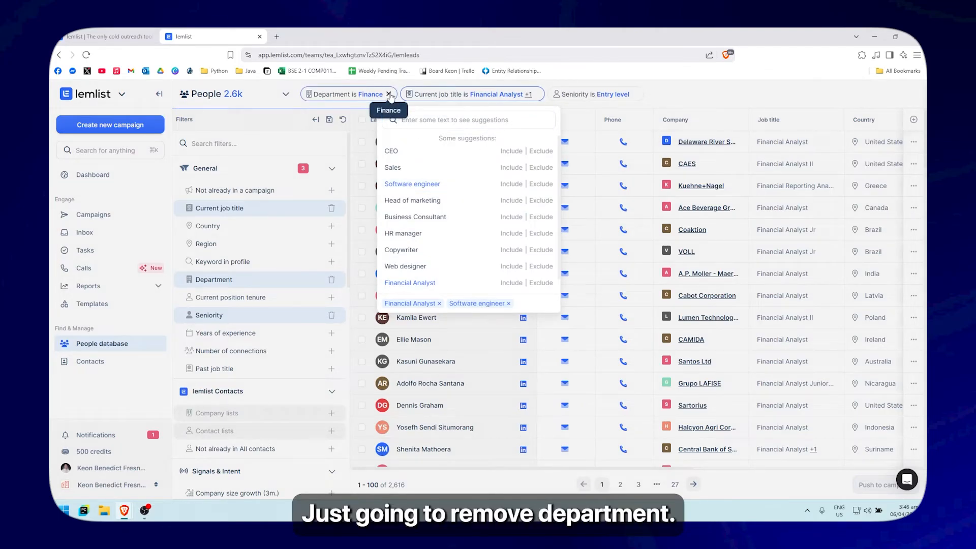
Remove the Department filter and add a Country filter that includes United States
left_click(389, 95)
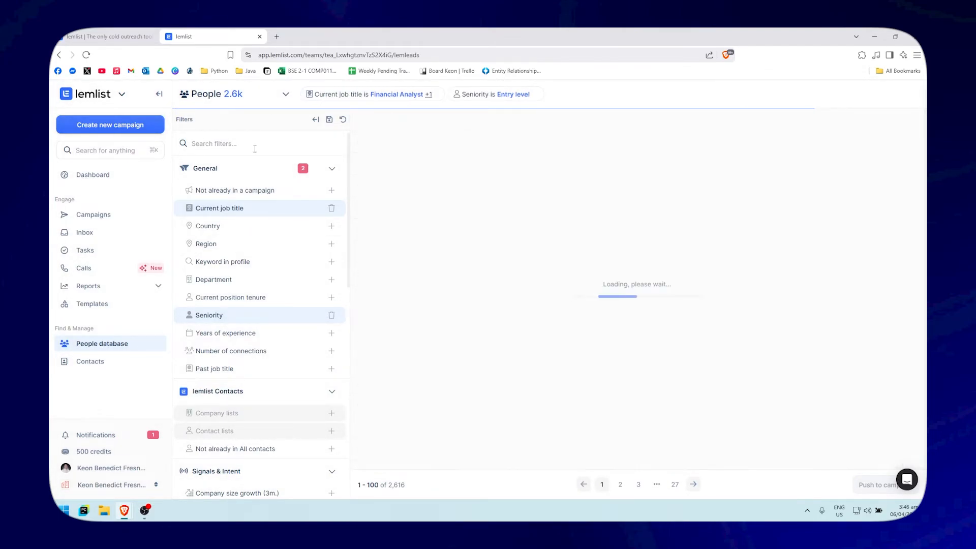
left_click(331, 226)
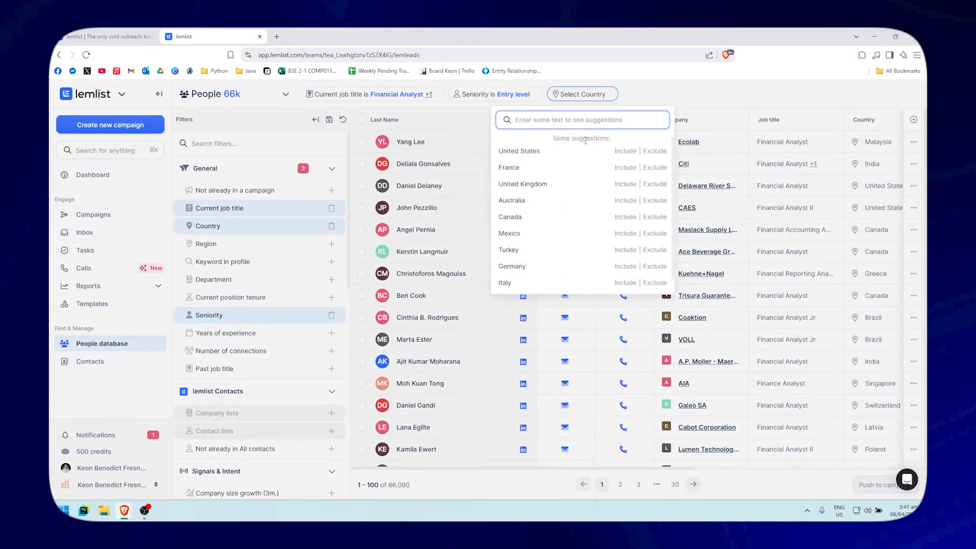
left_click(546, 152)
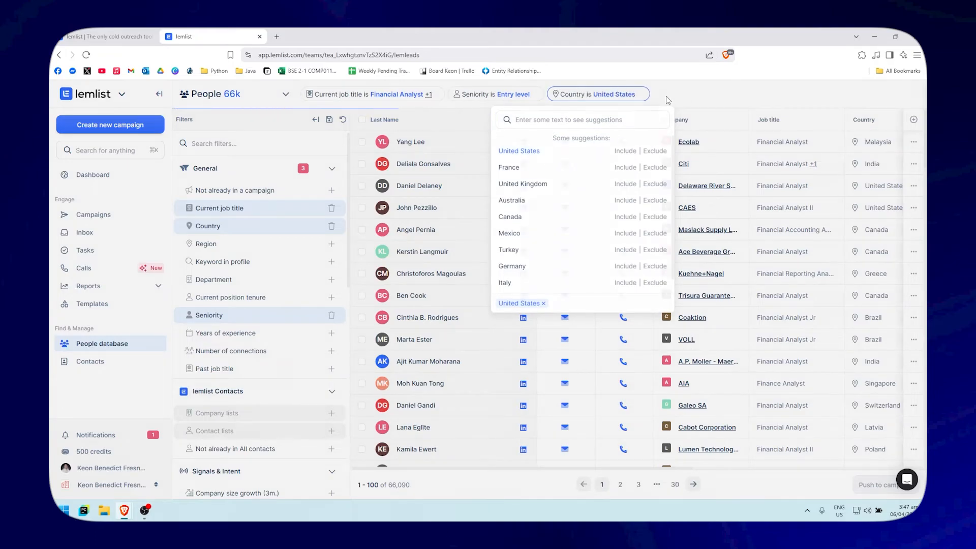
Remove Financial Analyst from the Current job title filter
left_click(372, 94)
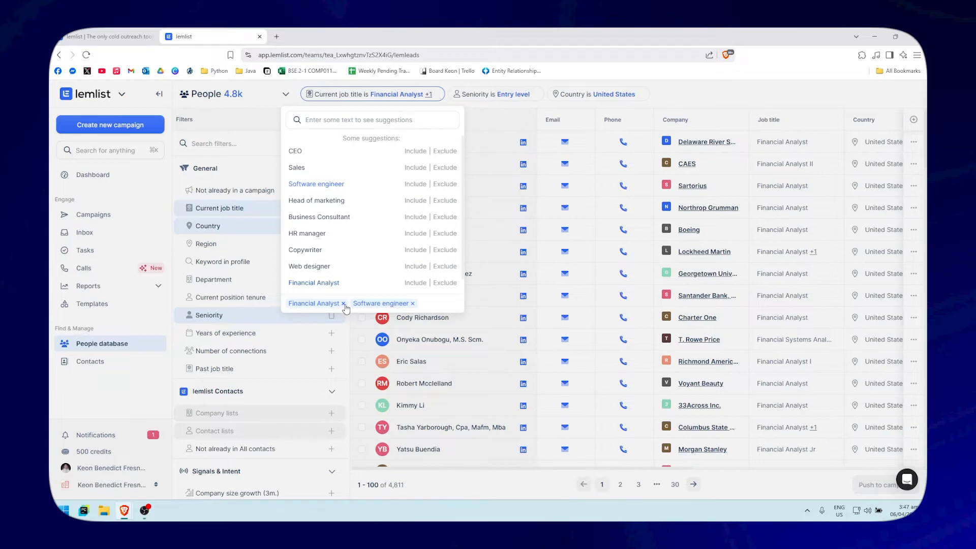
left_click(701, 94)
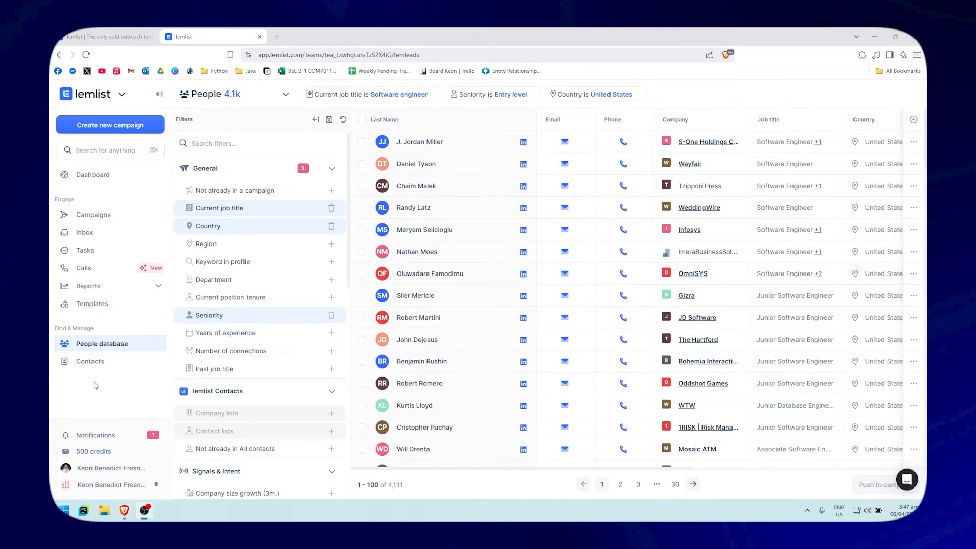
Save the current people search under the name "United States Software Engineer"
left_click(329, 121)
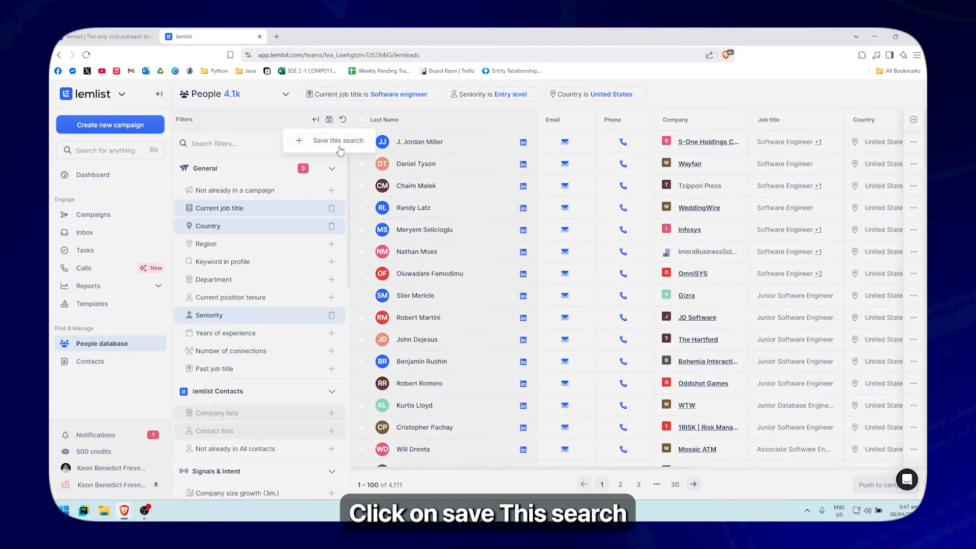
left_click(337, 141)
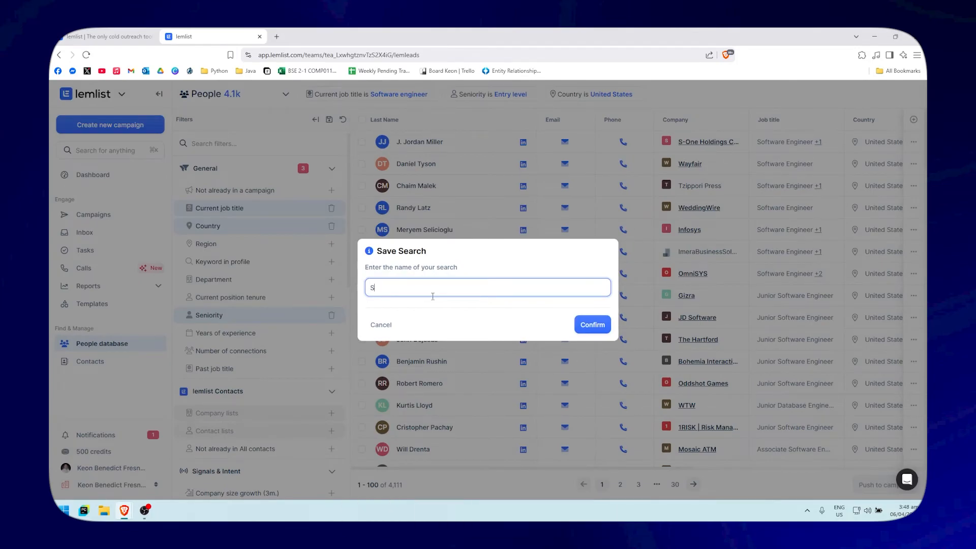
type("Uni")
type("tware Enginn")
type("r")
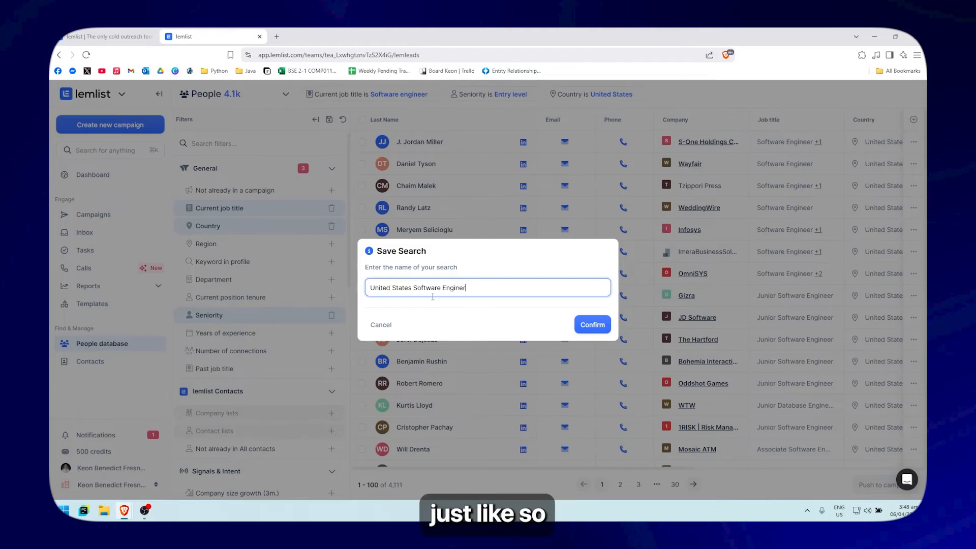
key("BackSpace")
type("er")
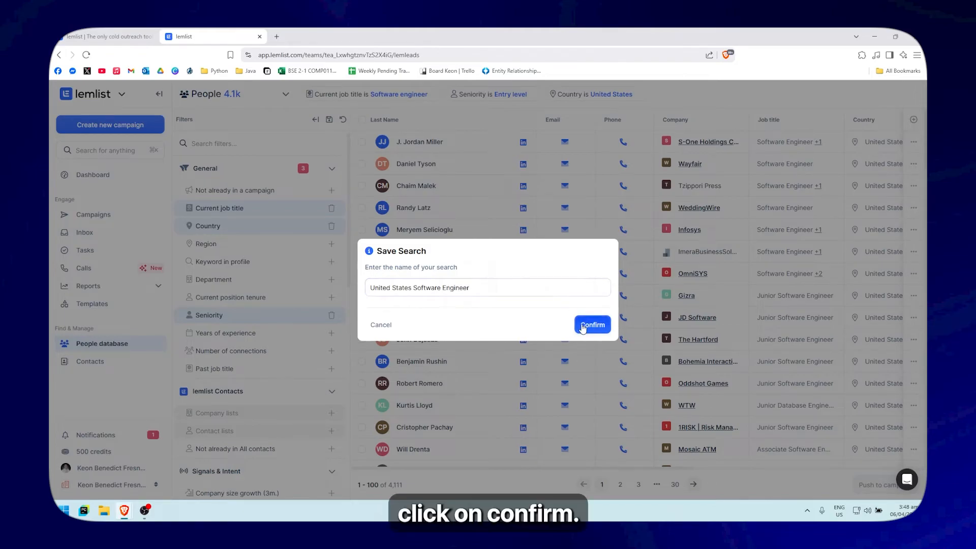
left_click(591, 325)
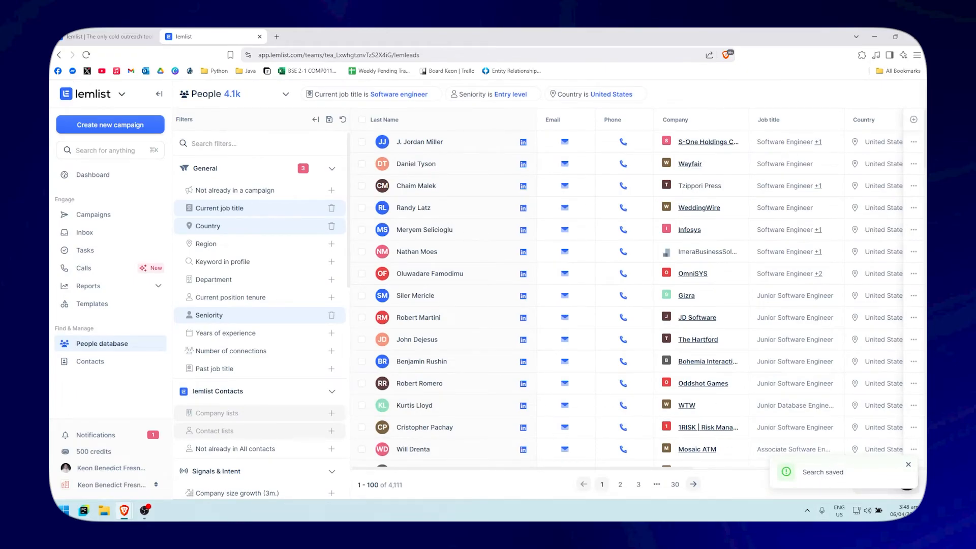
Reset all filters, reload the saved search "United States Software Engineer" and look through its people list
left_click(343, 120)
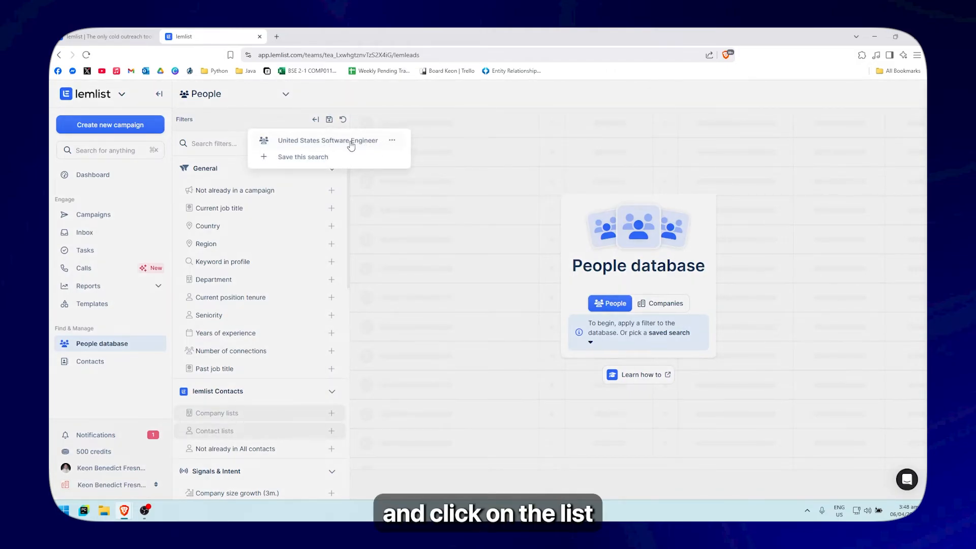
left_click(340, 144)
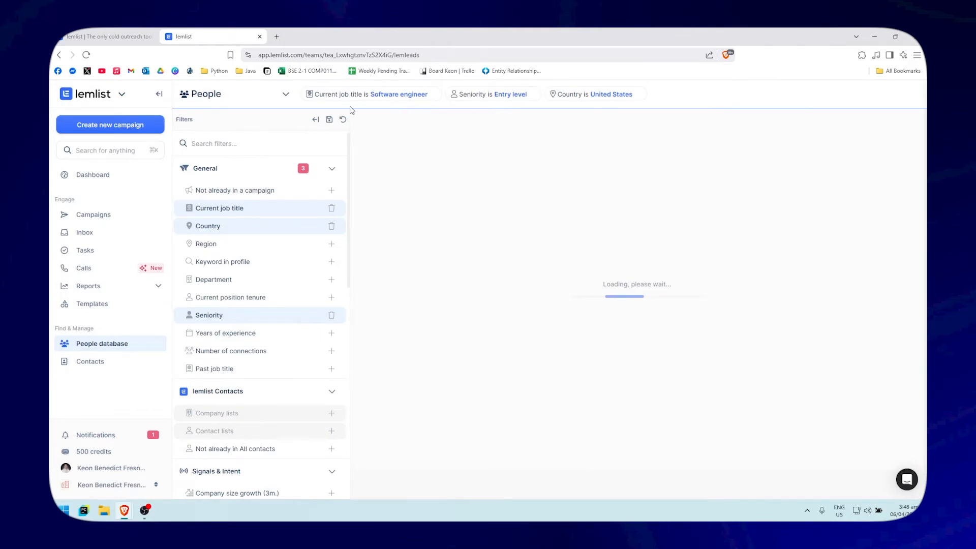
scroll(604, 305, "down", 5)
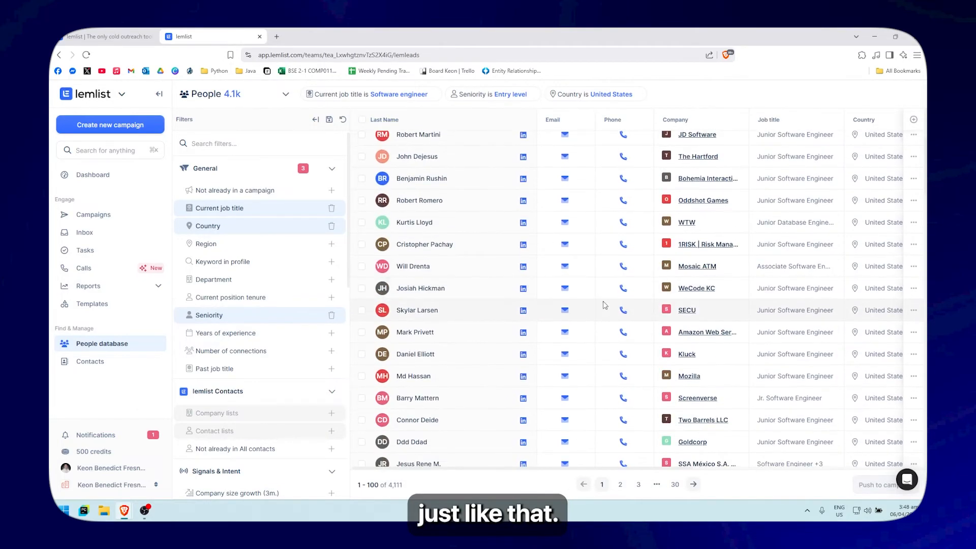
scroll(604, 305, "down", 4)
scroll(615, 280, "up", 8)
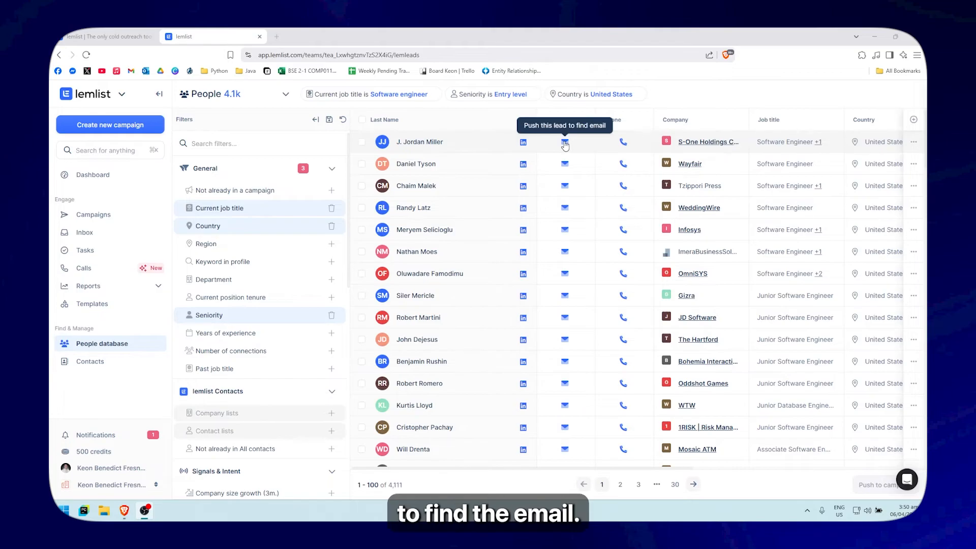
Open the email-finding dialog for the first lead and examine its Find verified emails and Find phone numbers options
left_click(564, 142)
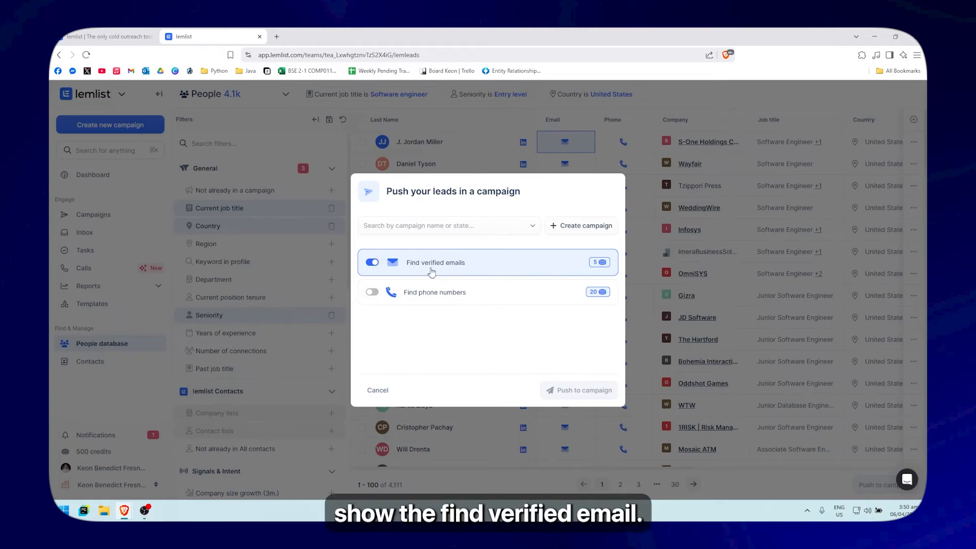
mouse_move(390, 267)
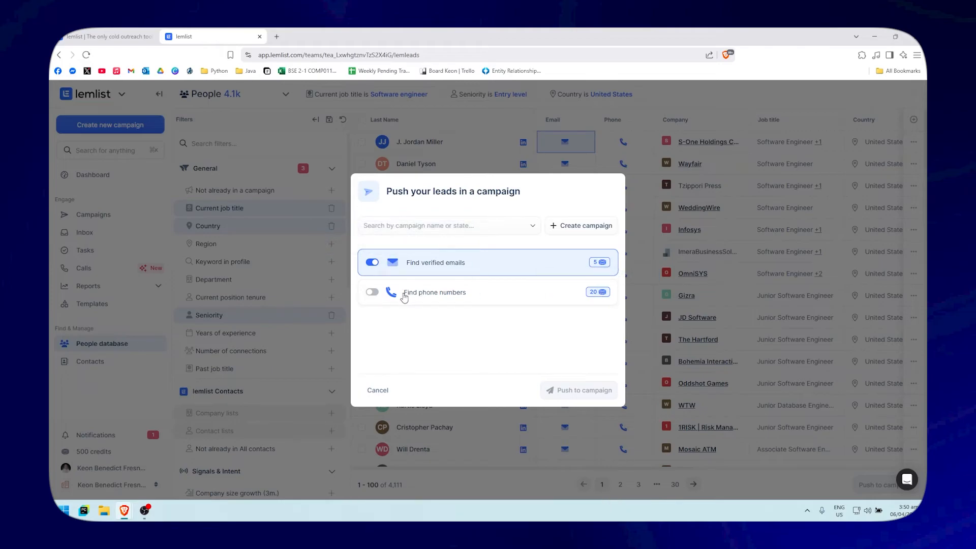
mouse_move(389, 296)
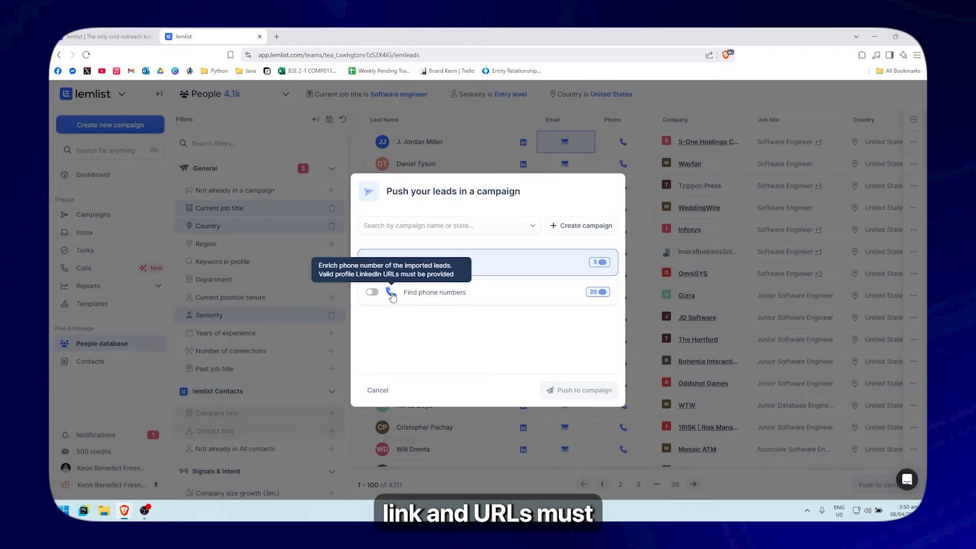
Create a new campaign and start its sequence with a Has email address condition
mouse_move(598, 264)
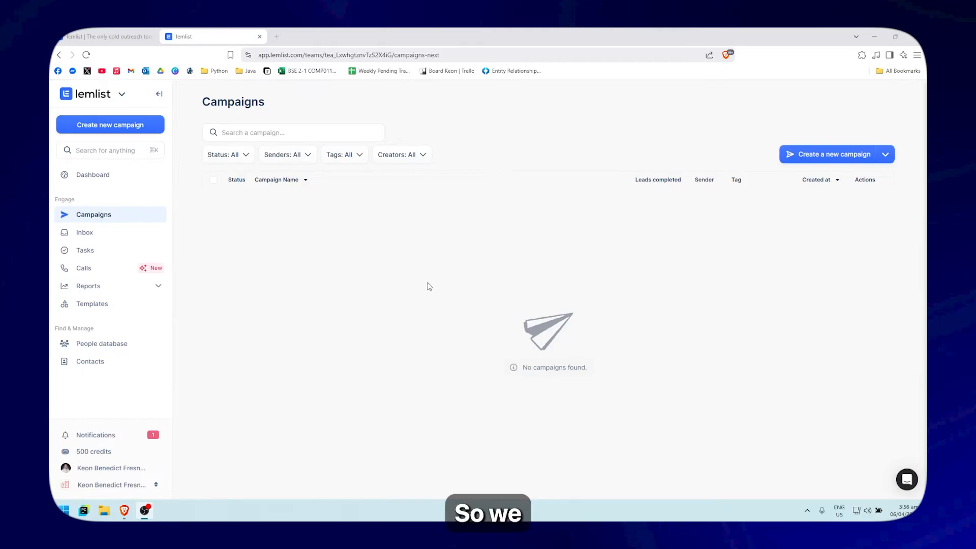
left_click(127, 127)
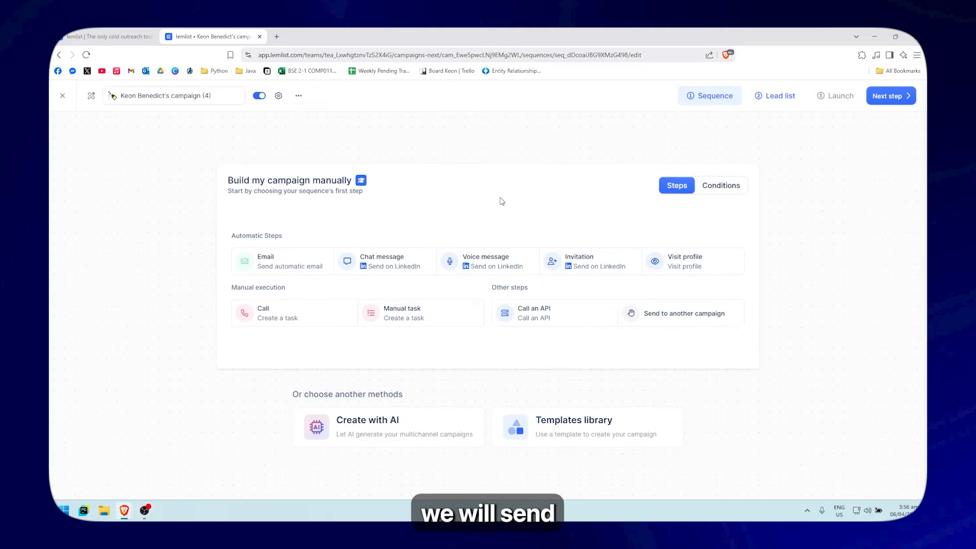
left_click(724, 189)
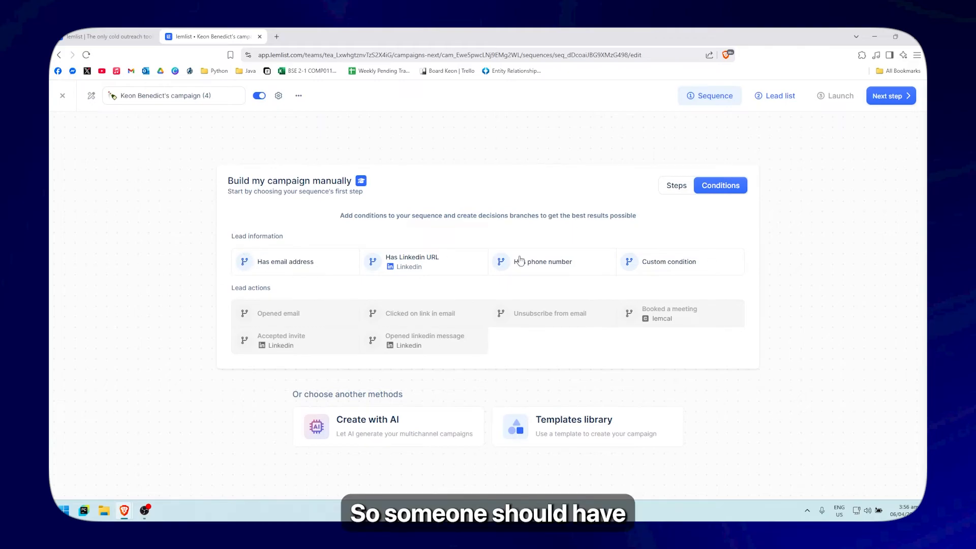
left_click(299, 265)
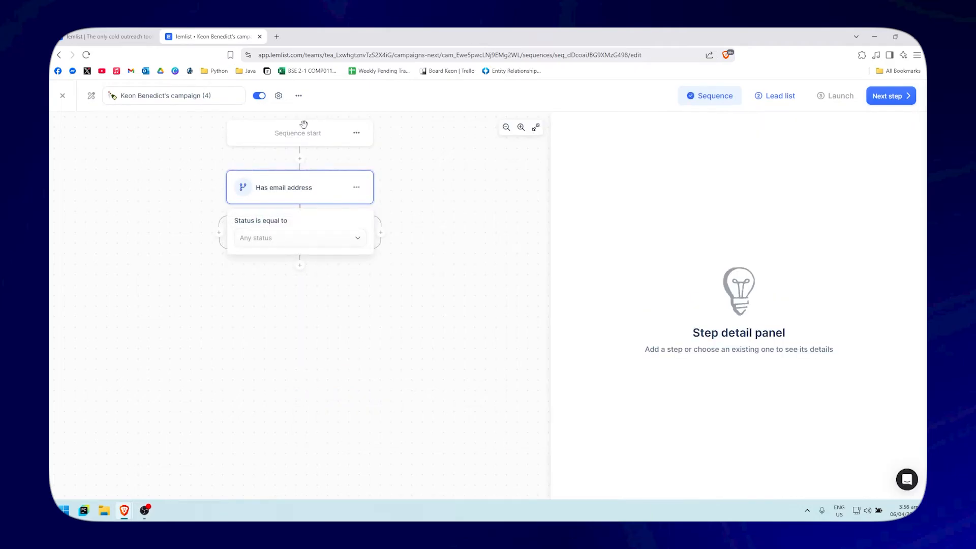
Rename the campaign "Software Engineer US"
triple_click(211, 98)
key("BackSpace")
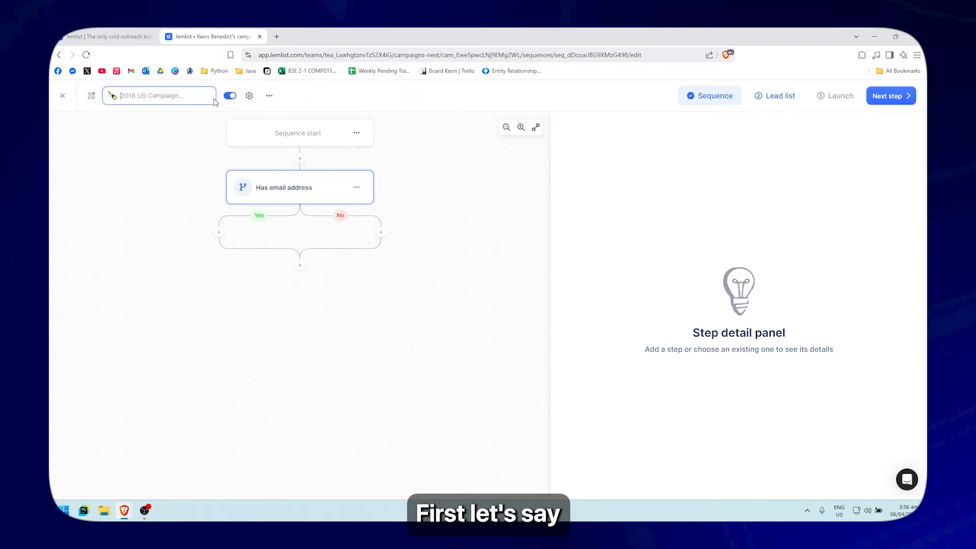
type("Software En")
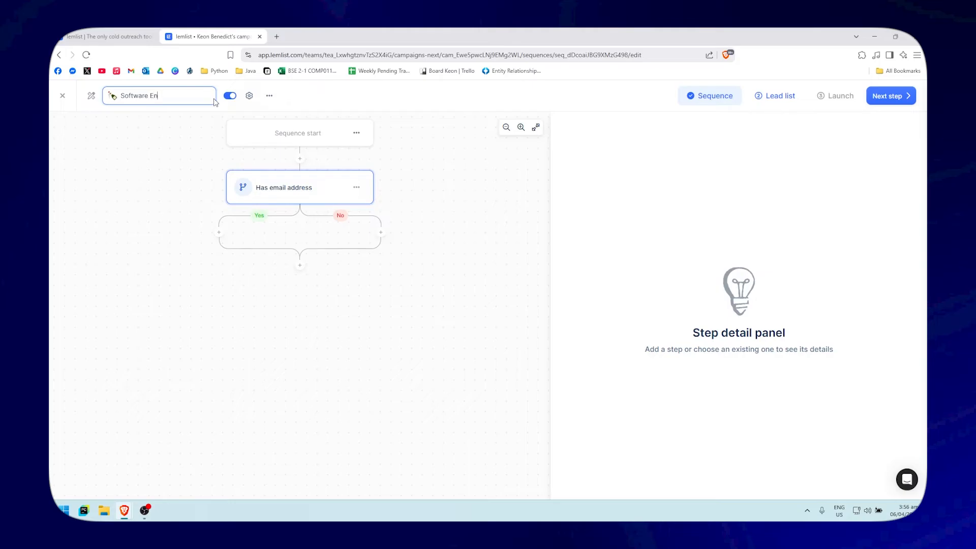
type("gineer US")
key("Return")
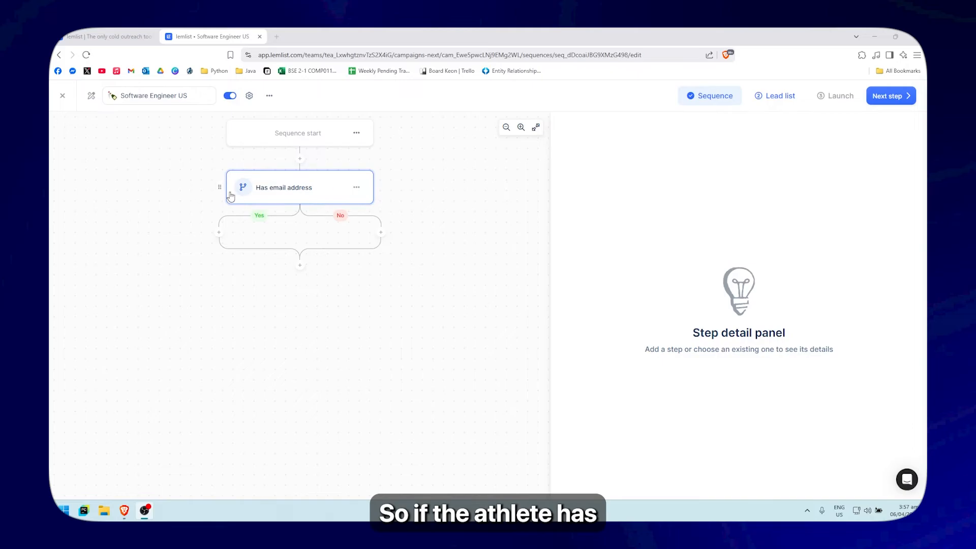
Set the Has email address condition's status to Deliverable
left_click(356, 187)
left_click(324, 200)
left_click(239, 318)
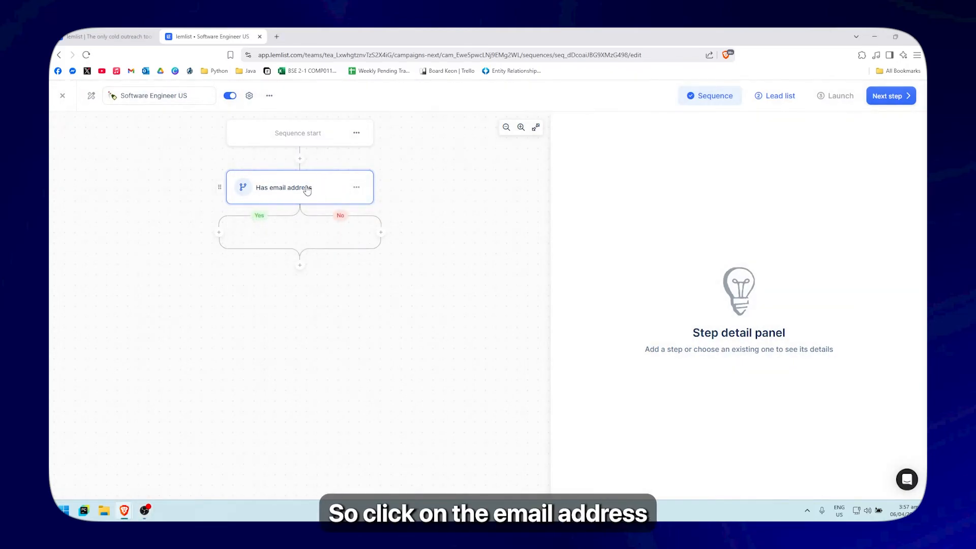
left_click(307, 190)
left_click(274, 240)
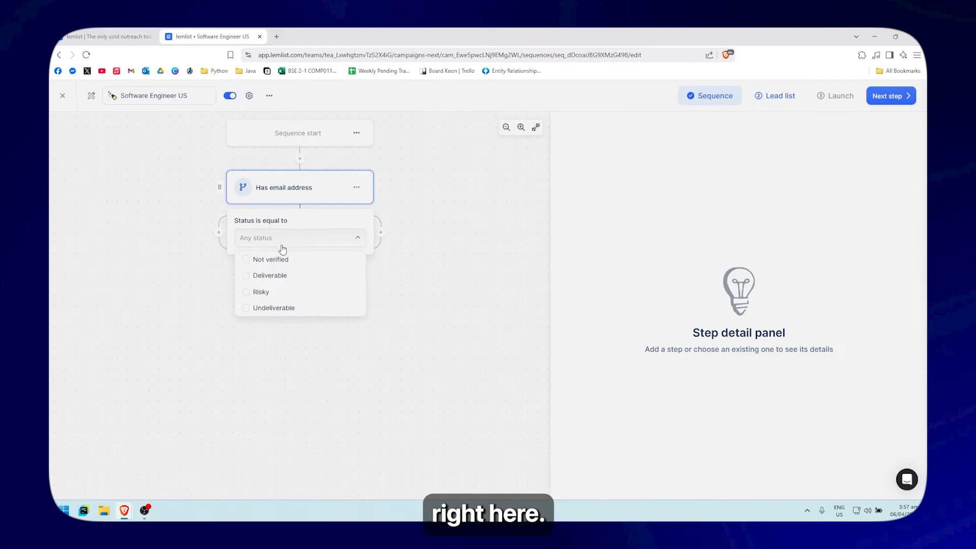
left_click(287, 278)
left_click(410, 308)
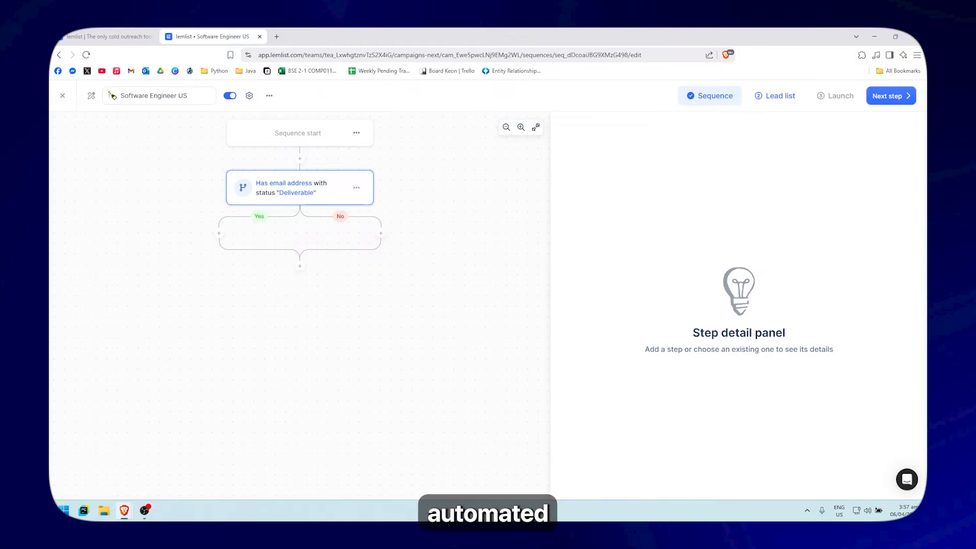
Add an automatic Email step to the condition's Yes branch and select the connected email account as its sender
left_click(220, 235)
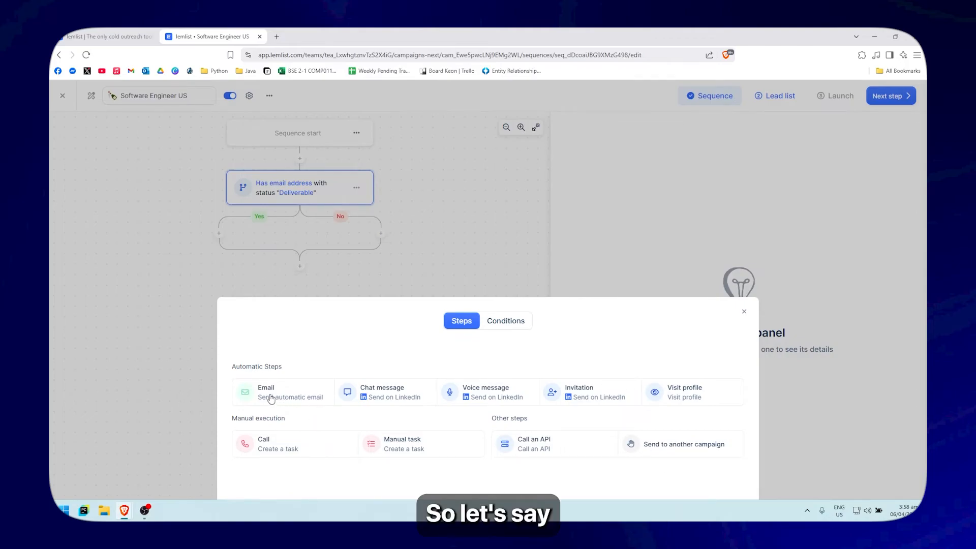
left_click(293, 401)
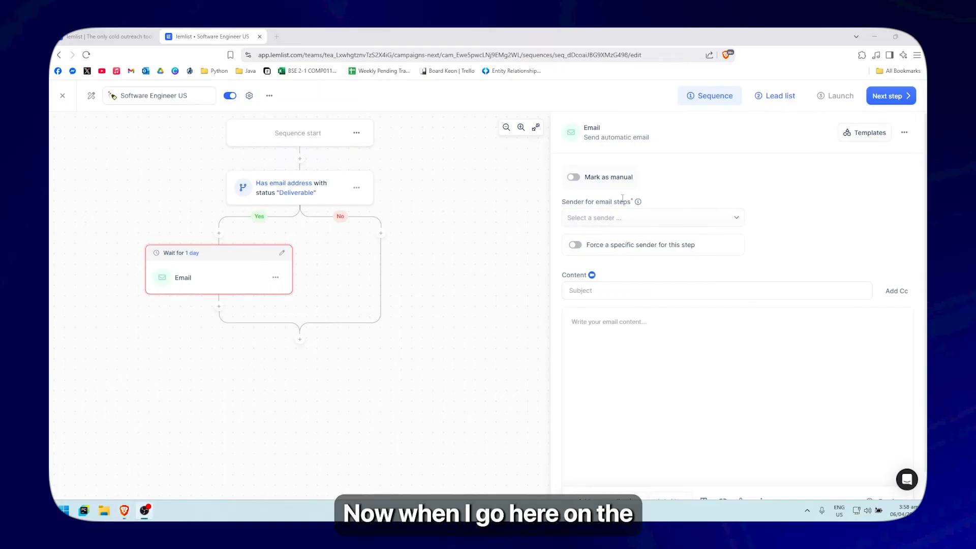
left_click(653, 220)
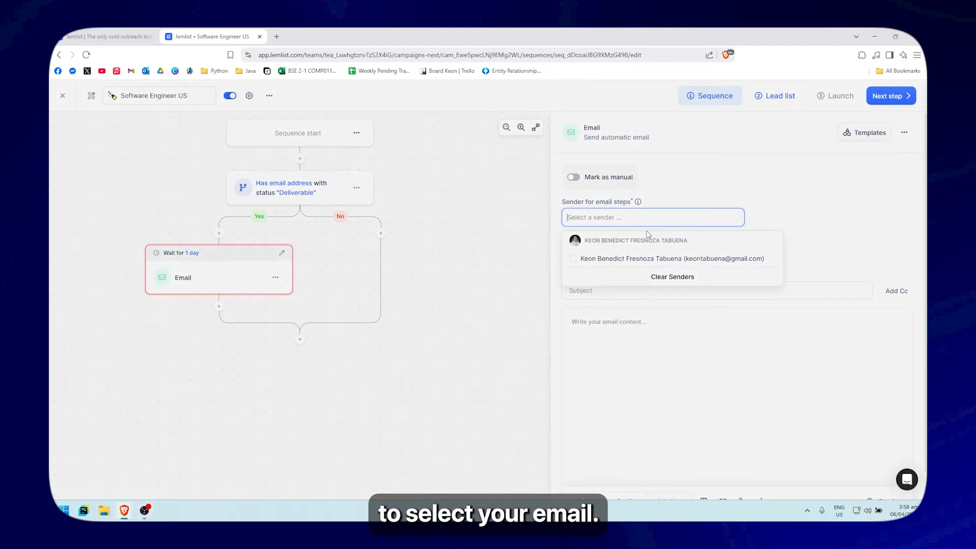
left_click(810, 207)
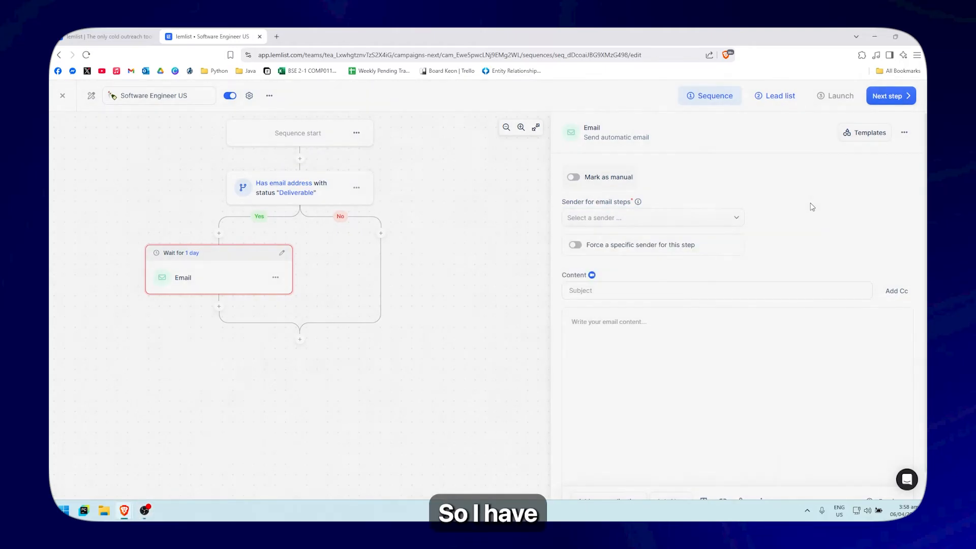
left_click(635, 216)
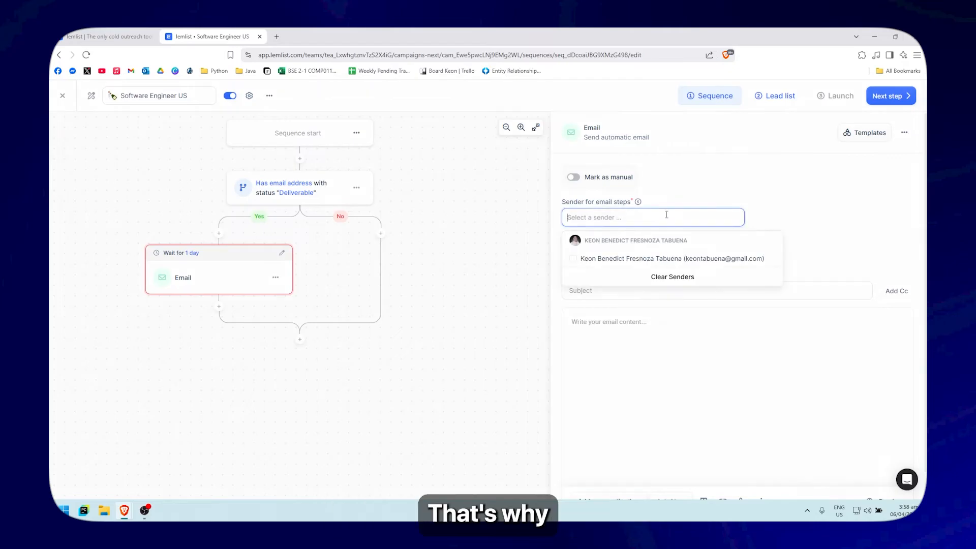
left_click(772, 215)
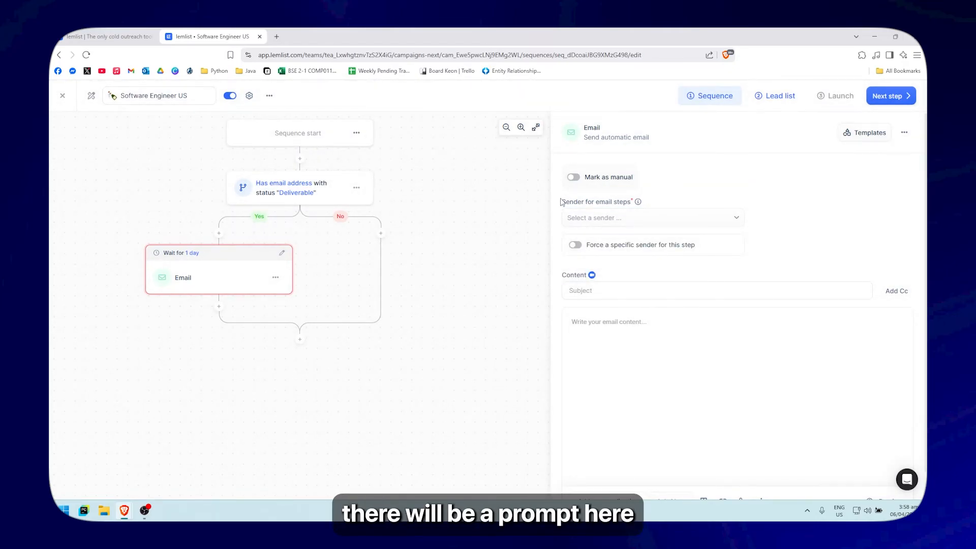
left_click(708, 222)
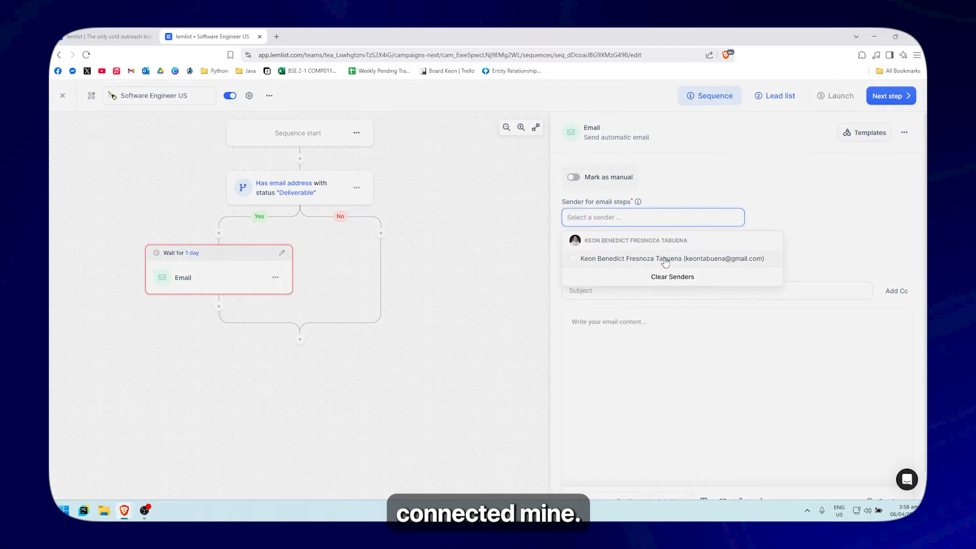
left_click(666, 260)
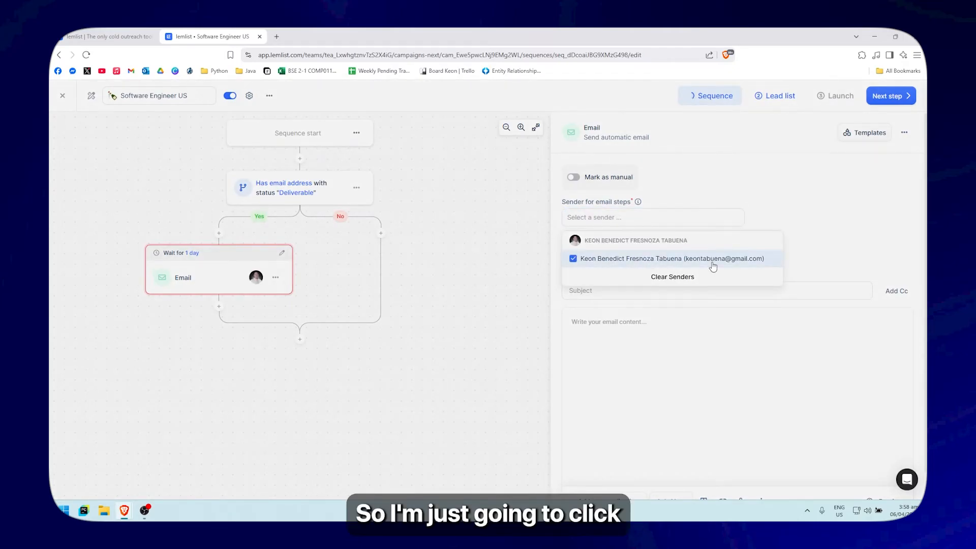
left_click(825, 235)
Give the email the subject "How are you doing?" and paste an outreach message beginning "Hi {{firstName}}," as its content
left_click(601, 294)
scroll(585, 292, "down", 1)
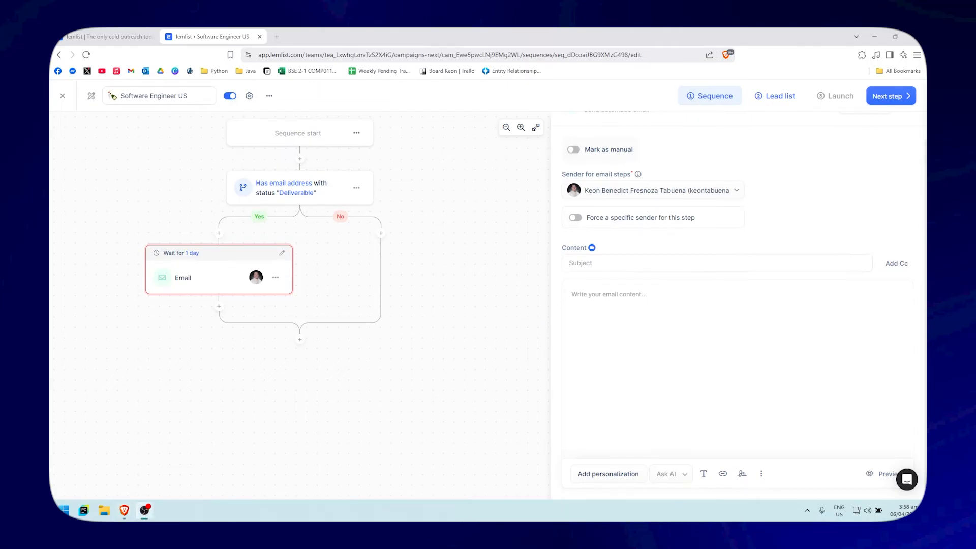
left_click(610, 265)
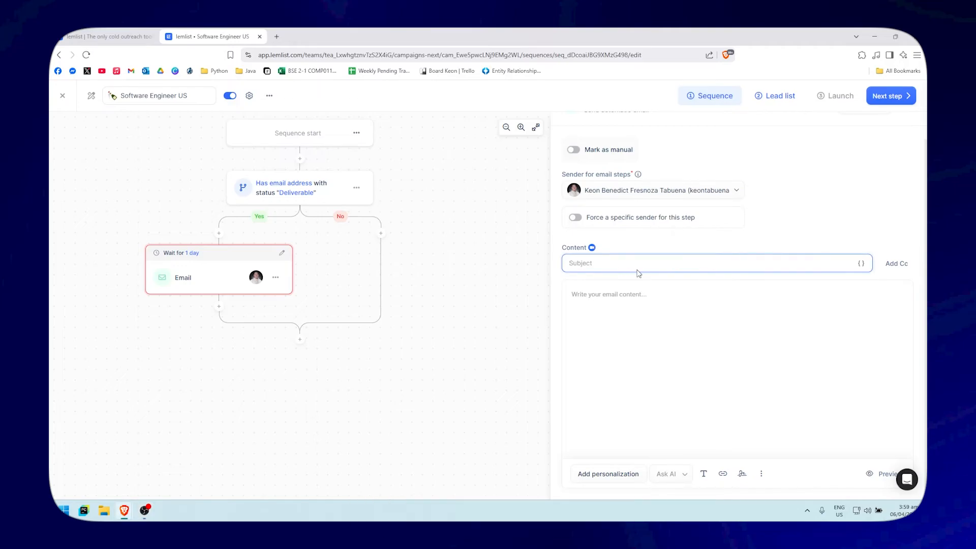
type("How are yo")
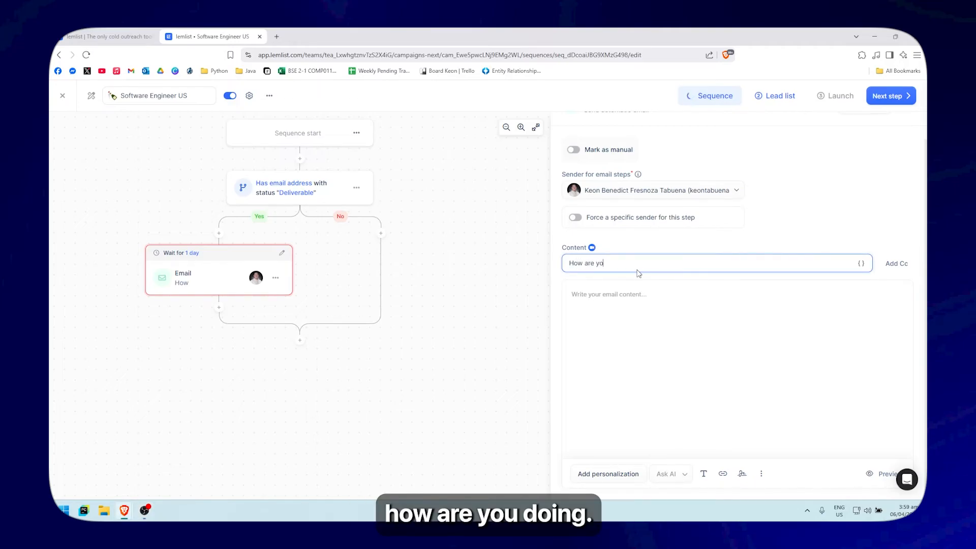
type("u doing")
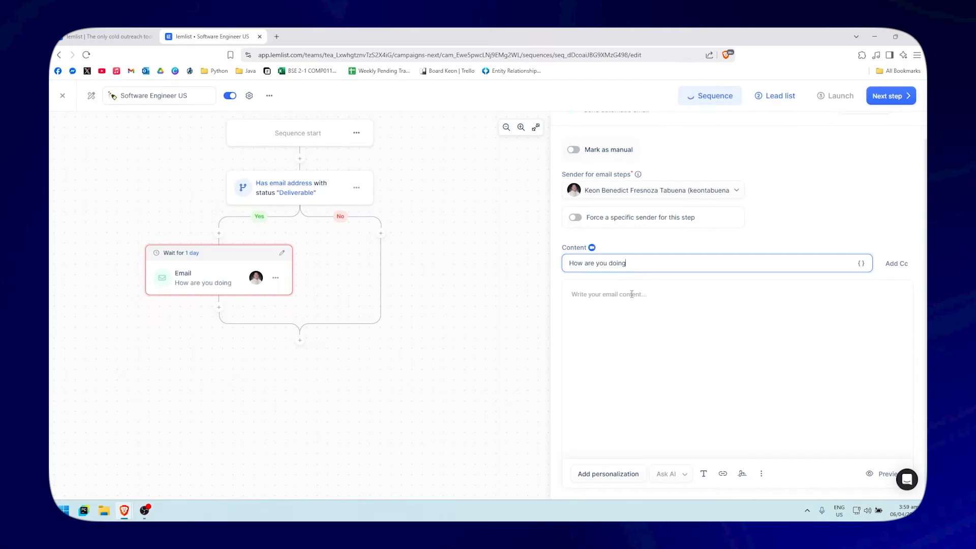
left_click(629, 293)
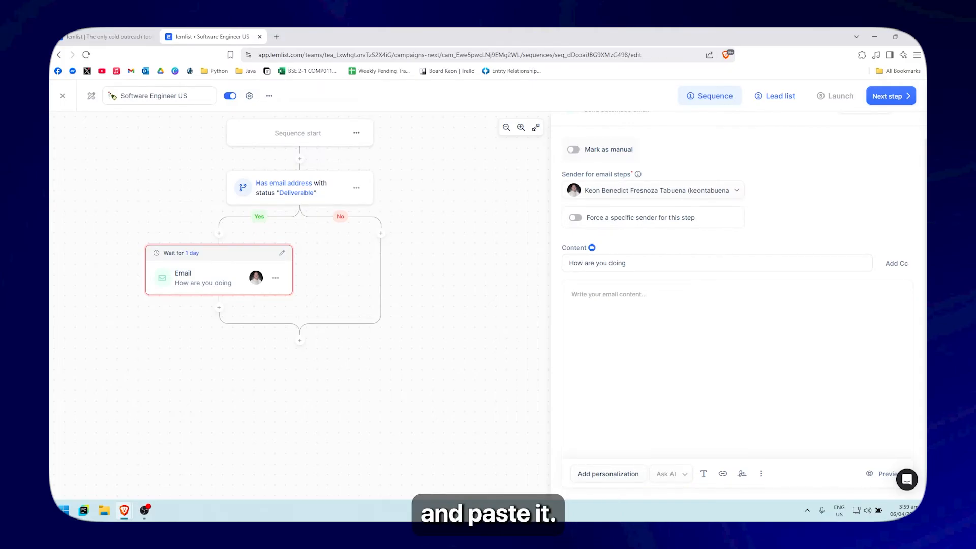
type("Hi {{firstName}}, I came across [Company Name] and loved what you're doing in the [industry/niche] space — especially around [mention something relevant, like a product, service, or recent achievement]. I'm reaching out because I help companies like yours [solve a specific pain point or achieve a goal] using [your product/service]. For example, we recently helped [Client/Industry] increase [key metric] by [XX]% in just [timeframe]. Would you be open to a quick 10-minute chat to see if this could be a fit for [Company Name]? No pressure if not — just thought it could be worth exploring! Best, {{yourFirstName}} [Your role] | [Your Company] [Optional: Calendly or booking link]")
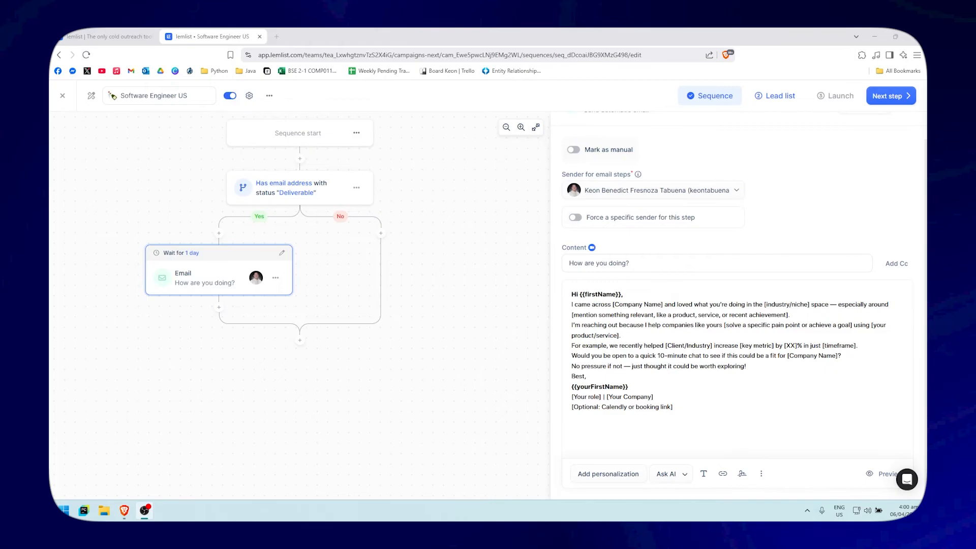
Open the email templates and look through the public templates and the preview of "#1 Get clients as a freelancer"
scroll(818, 317, "up", 1)
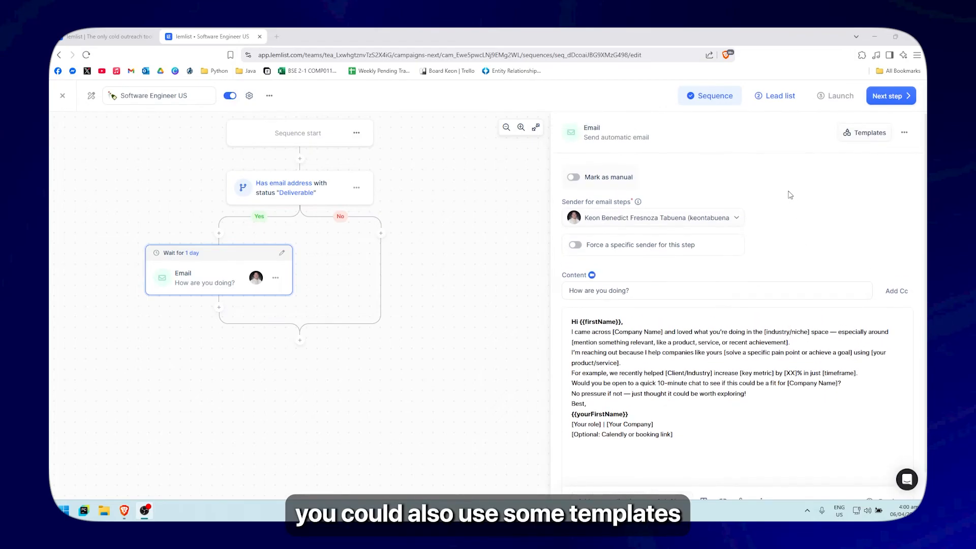
left_click(866, 133)
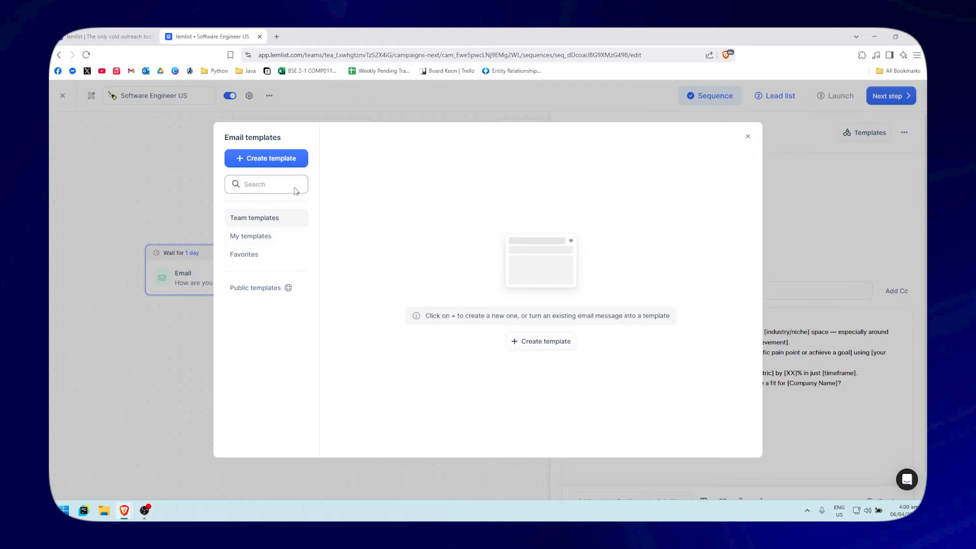
left_click(264, 288)
scroll(427, 243, "down", 4)
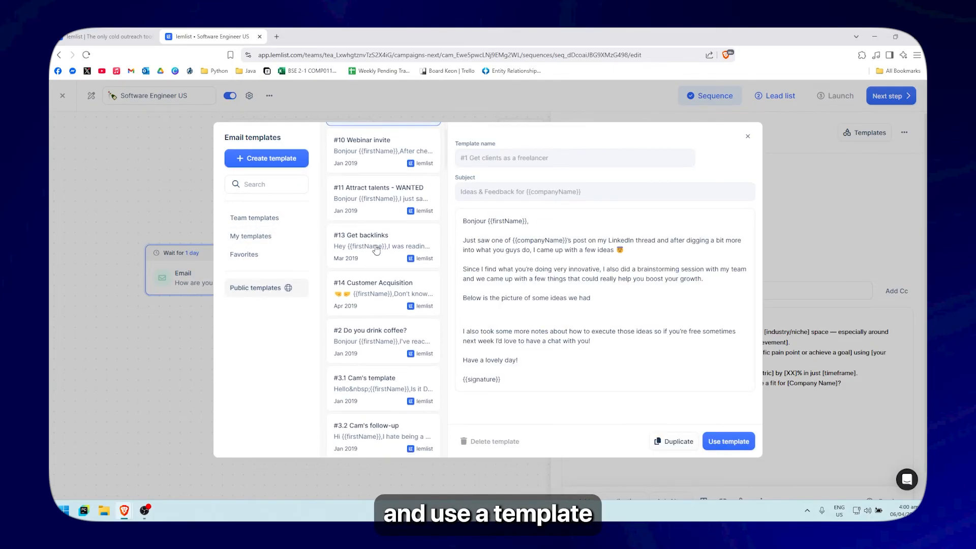
scroll(386, 218, "up", 4)
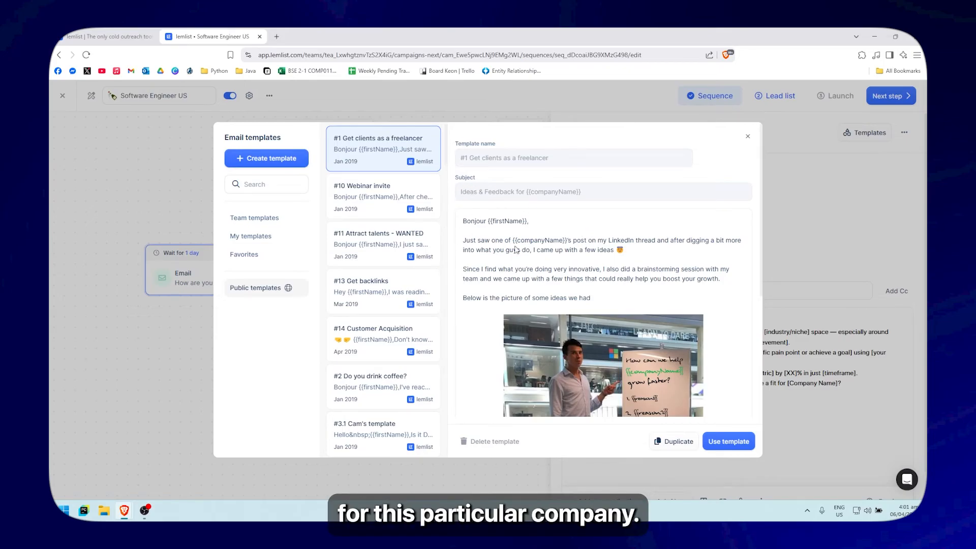
scroll(662, 267, "down", 4)
scroll(647, 285, "up", 4)
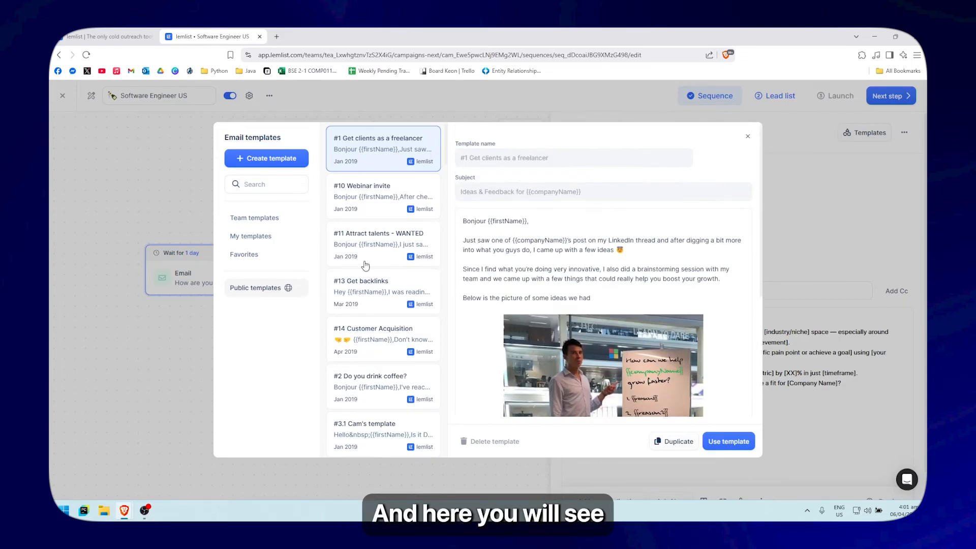
scroll(391, 269, "down", 10)
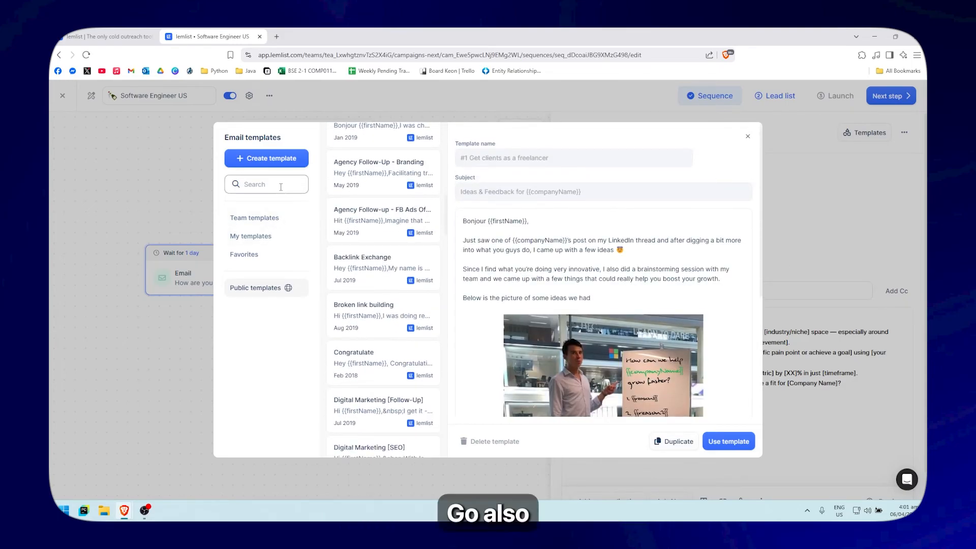
Check the Team templates, My templates and Favorites categories against the public email templates
left_click(277, 218)
left_click(269, 236)
left_click(264, 256)
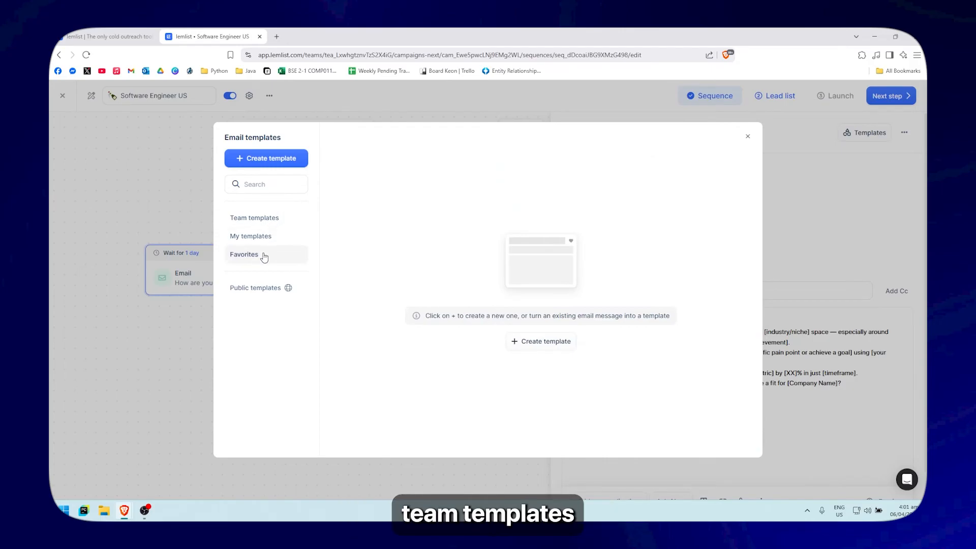
left_click(257, 288)
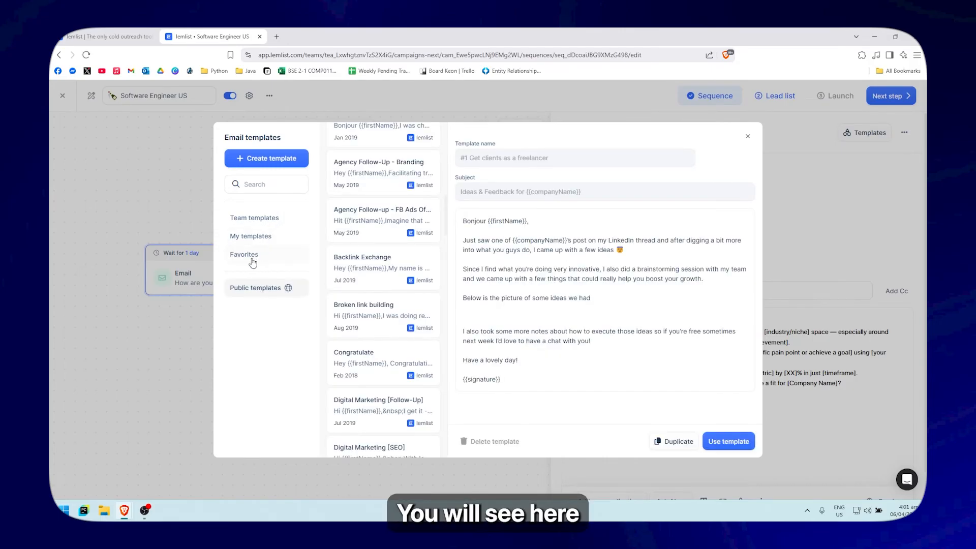
left_click(255, 259)
left_click(238, 288)
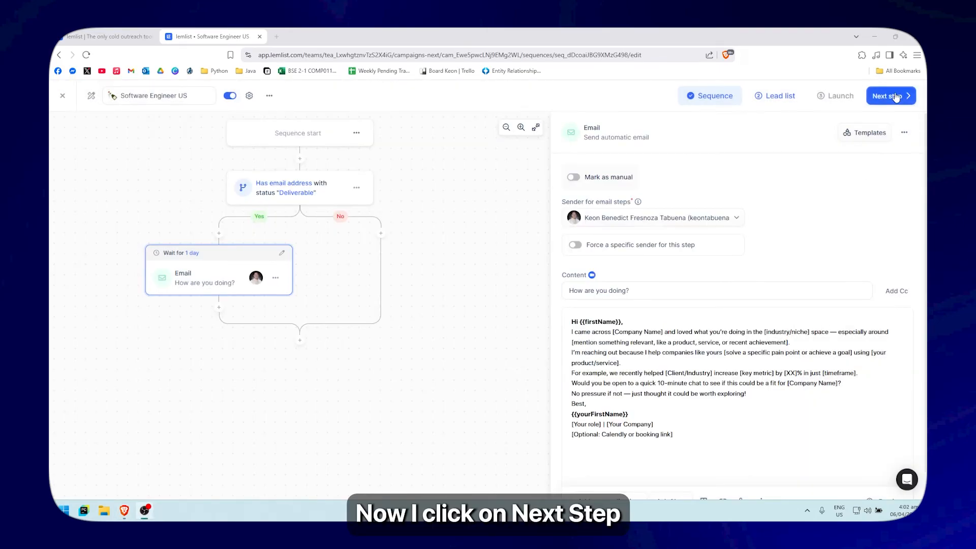
Proceed to the campaign's lead list, start importing new leads and view the available advanced import sources
left_click(895, 97)
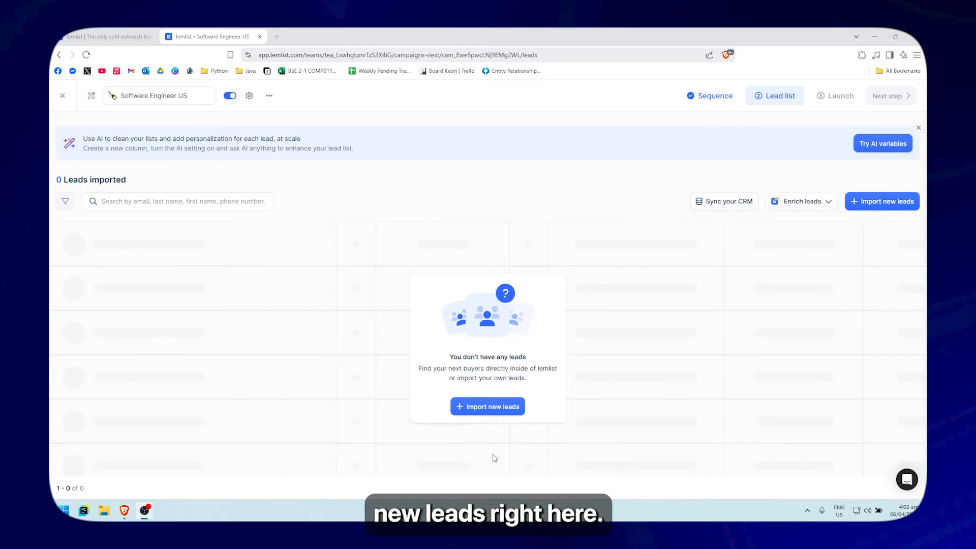
left_click(501, 407)
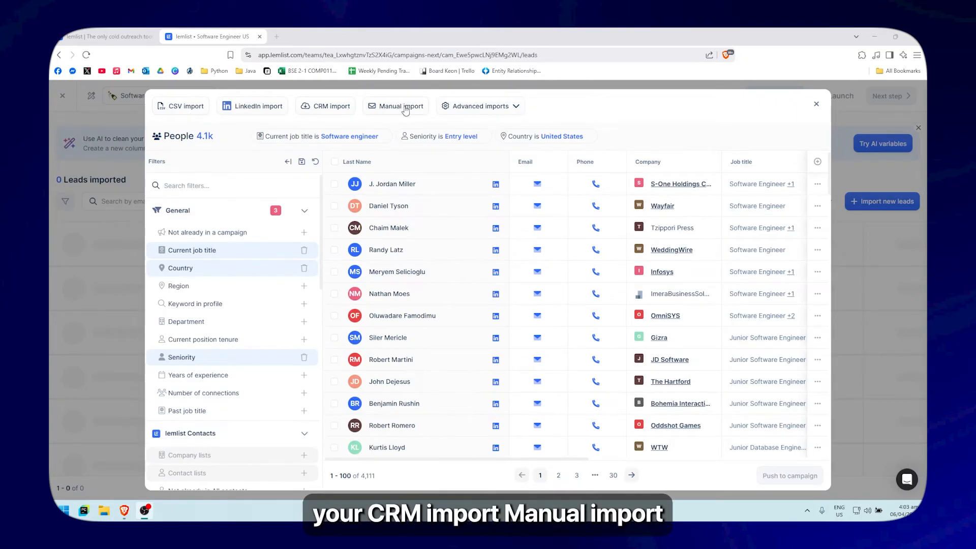
left_click(485, 109)
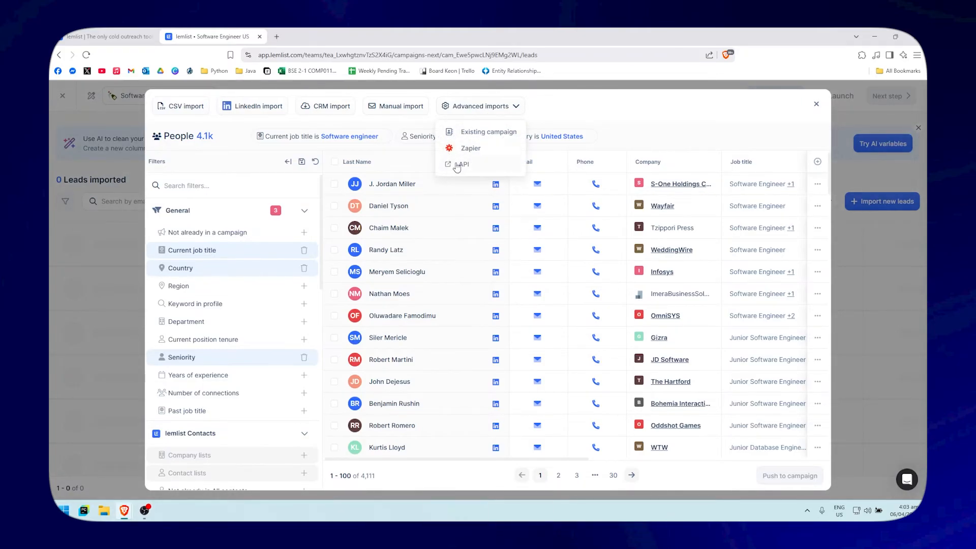
left_click(517, 110)
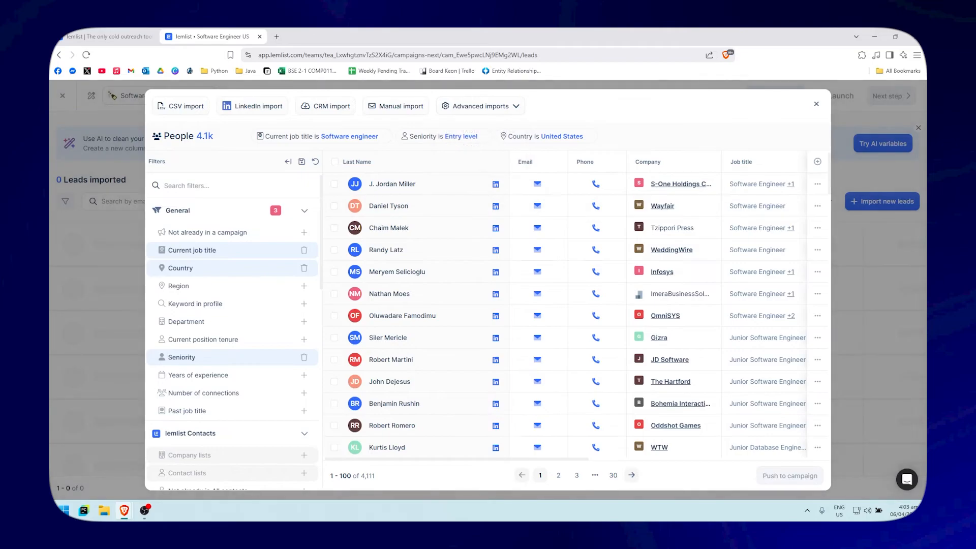
Select the first 20 people in the filtered results for import, closing any profile details that open
left_click(334, 184)
left_click(333, 210)
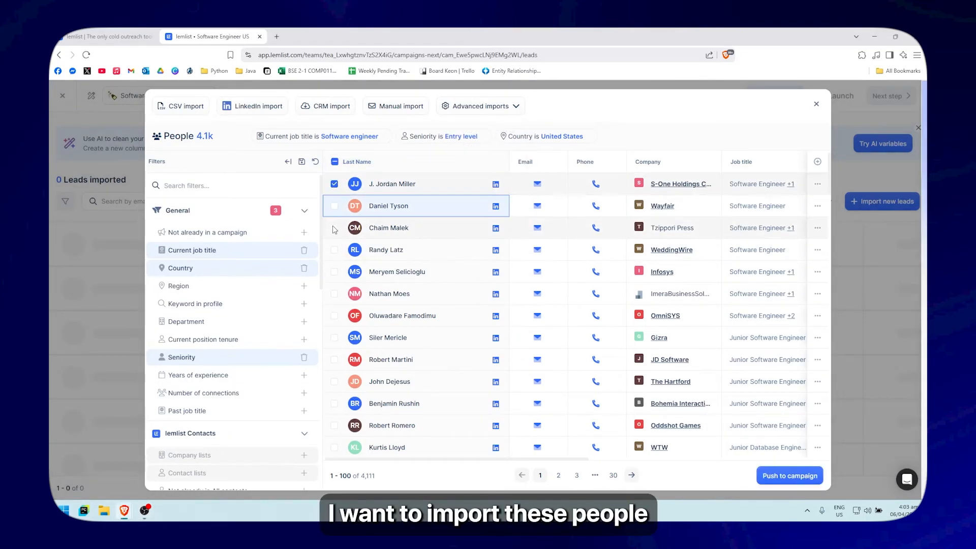
left_click(334, 228)
left_click(334, 206)
left_click(716, 100)
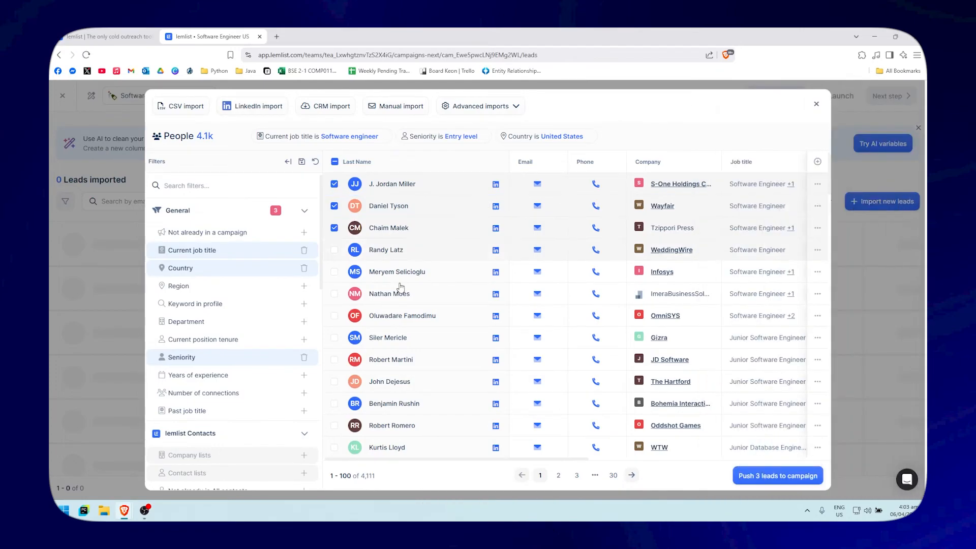
left_click(333, 249)
left_click(334, 272)
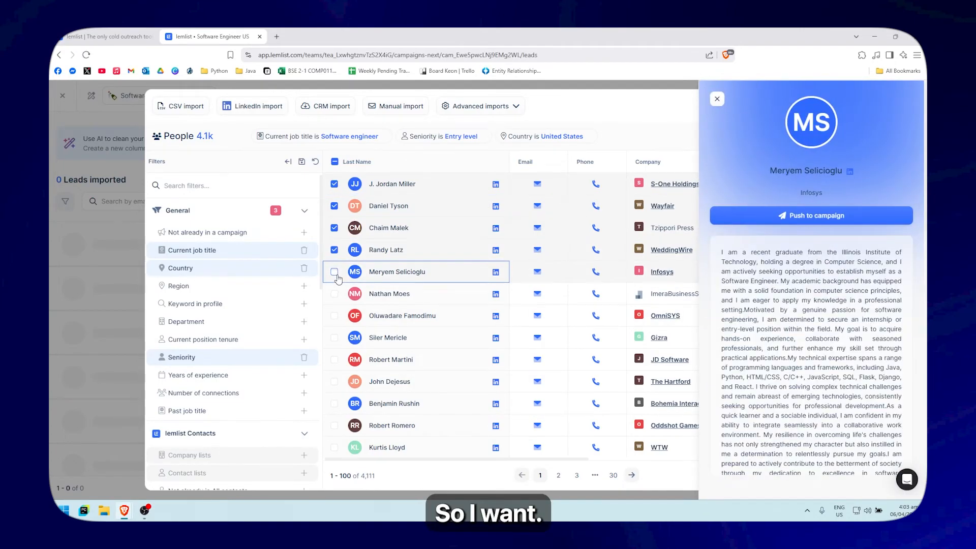
left_click(334, 294)
left_click(333, 315)
left_click(333, 338)
left_click(334, 359)
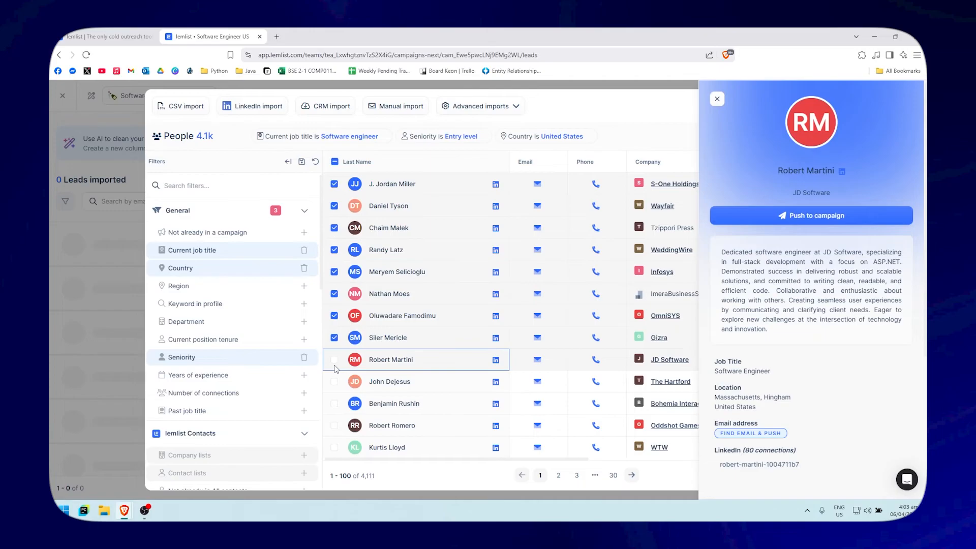
left_click(334, 360)
left_click(334, 360)
left_click(334, 381)
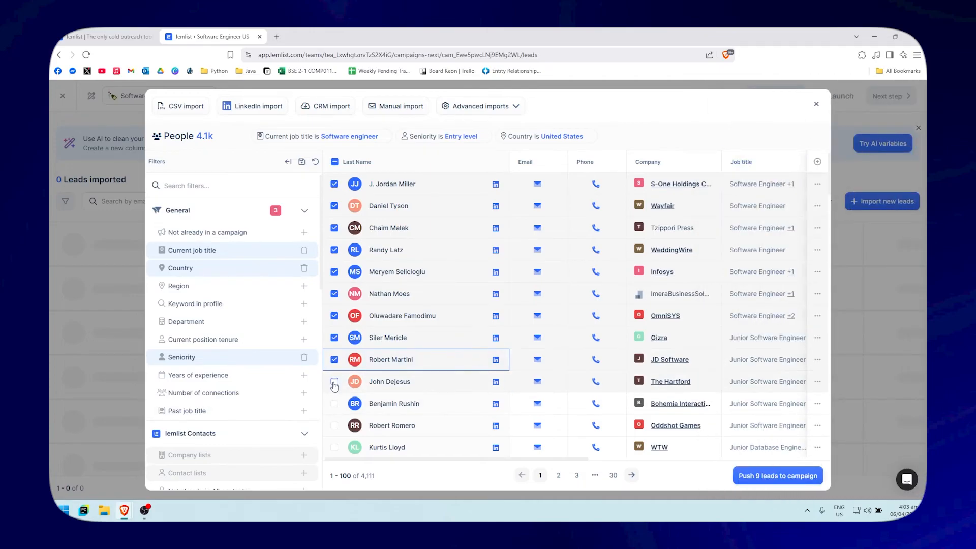
left_click(334, 403)
scroll(334, 403, "down", 3)
left_click(334, 289)
left_click(334, 310)
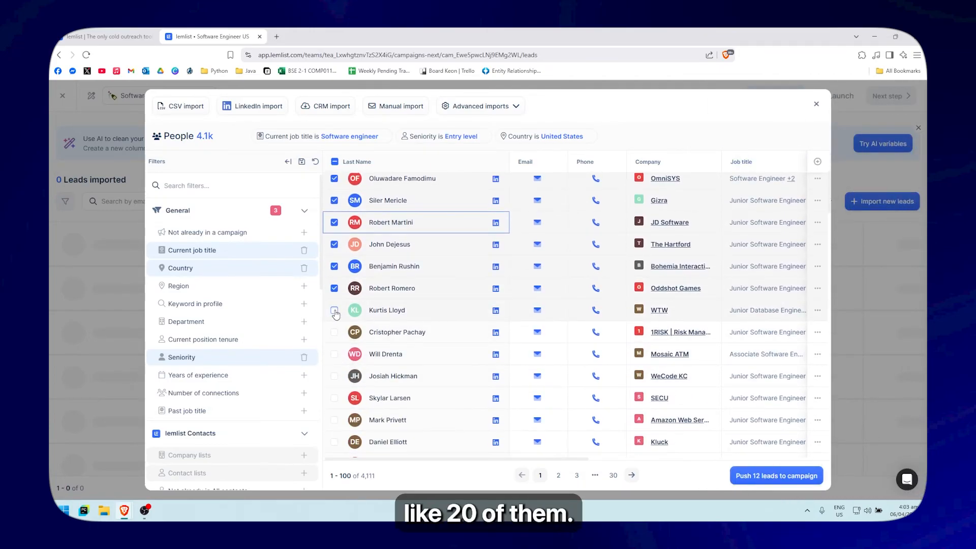
left_click(334, 332)
left_click(334, 353)
left_click(334, 376)
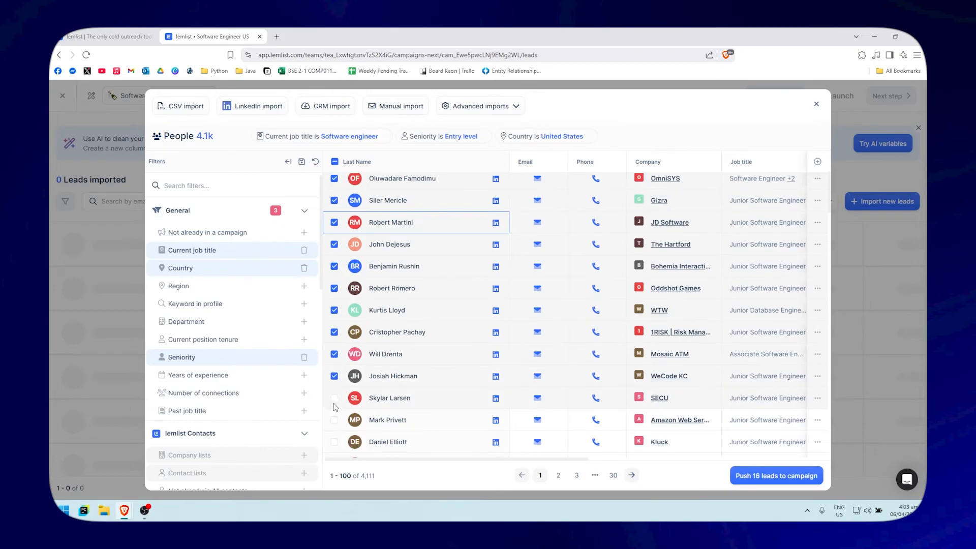
left_click(334, 397)
left_click(334, 419)
scroll(444, 230, "down", 4)
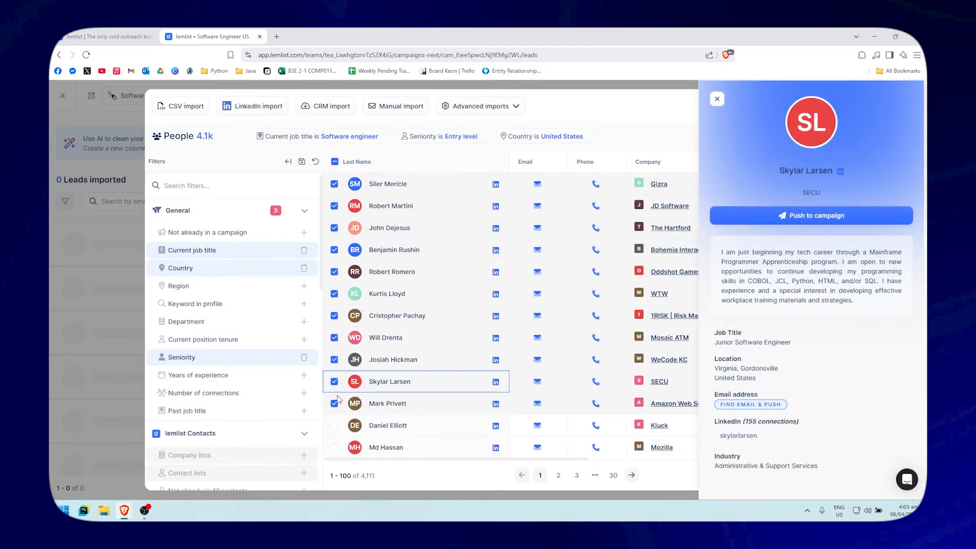
left_click(717, 100)
left_click(334, 259)
left_click(334, 281)
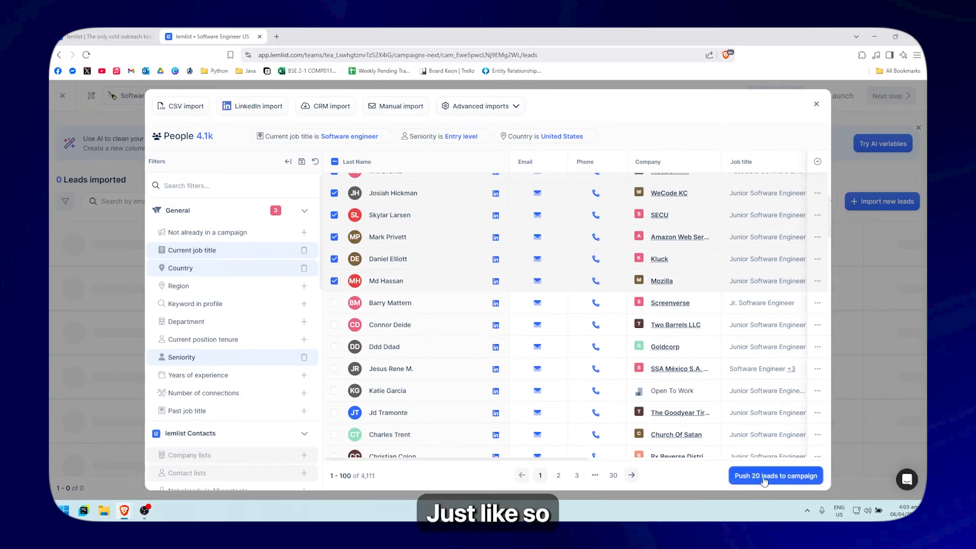
Push the 20 selected leads to the Software Engineer US campaign with Find verified emails enabled, and close the people search
left_click(791, 479)
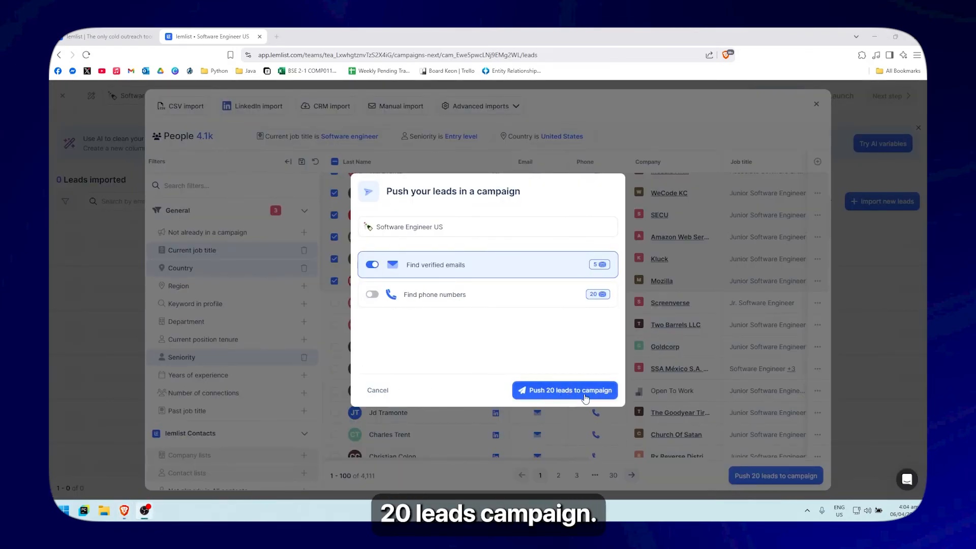
left_click(371, 264)
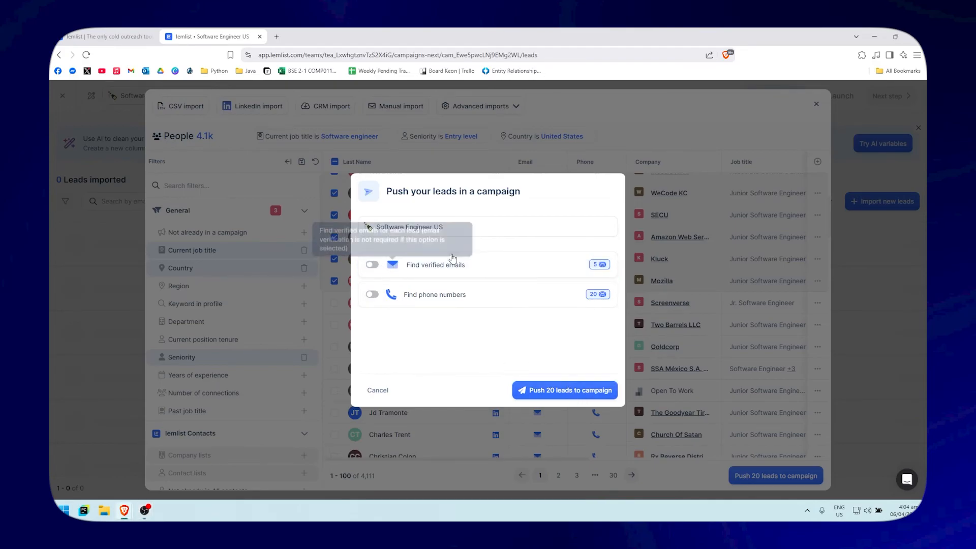
left_click(372, 264)
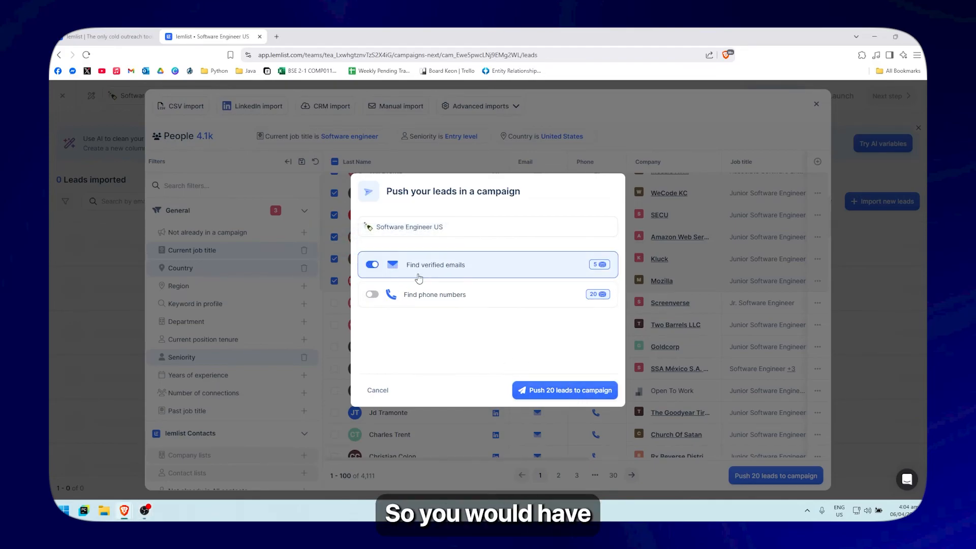
left_click(375, 271)
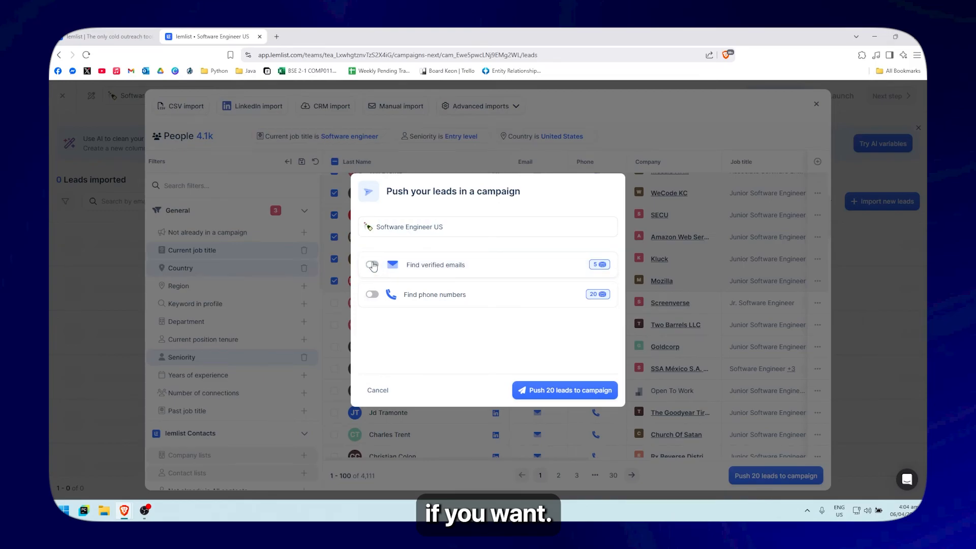
left_click(374, 269)
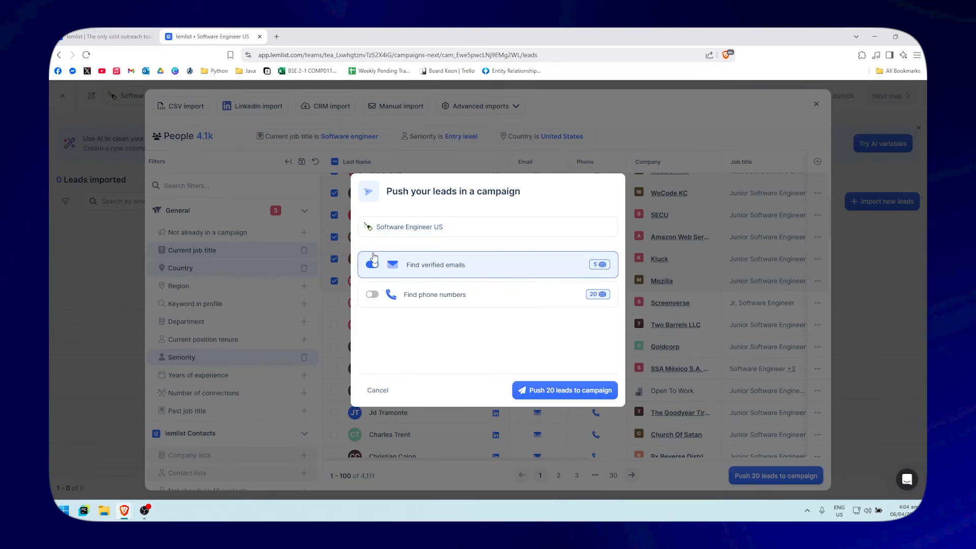
left_click(576, 392)
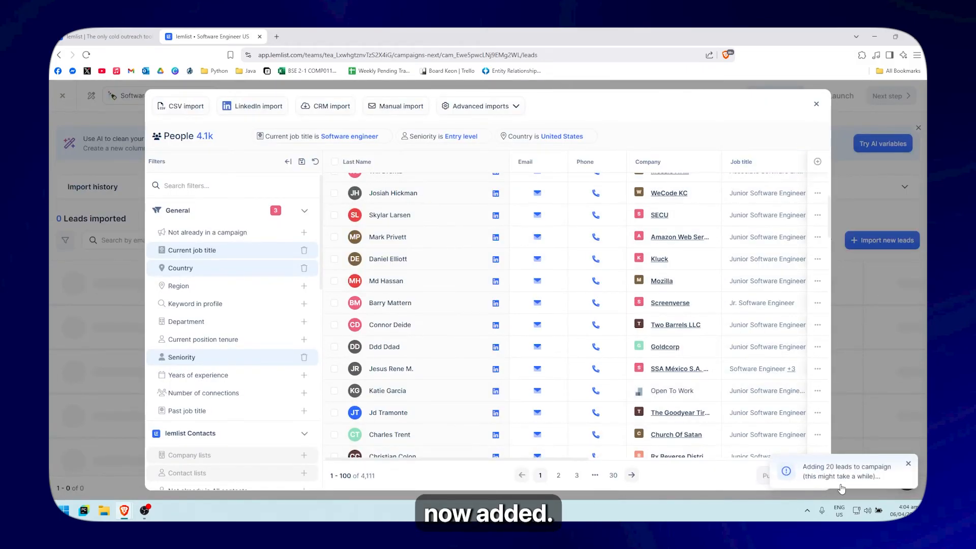
left_click(814, 102)
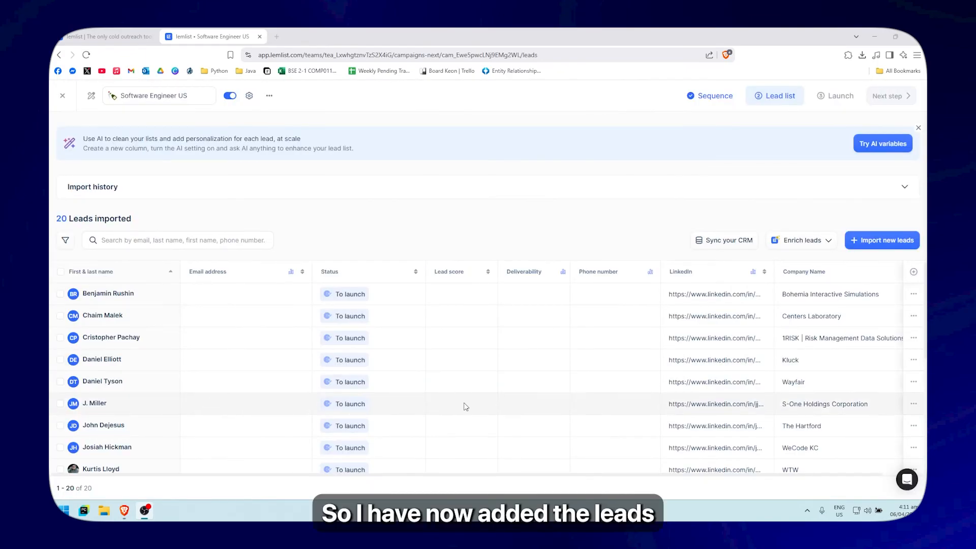
Look over the imported leads and request verified emails for all 20 of them
scroll(464, 406, "down", 4)
scroll(604, 371, "up", 4)
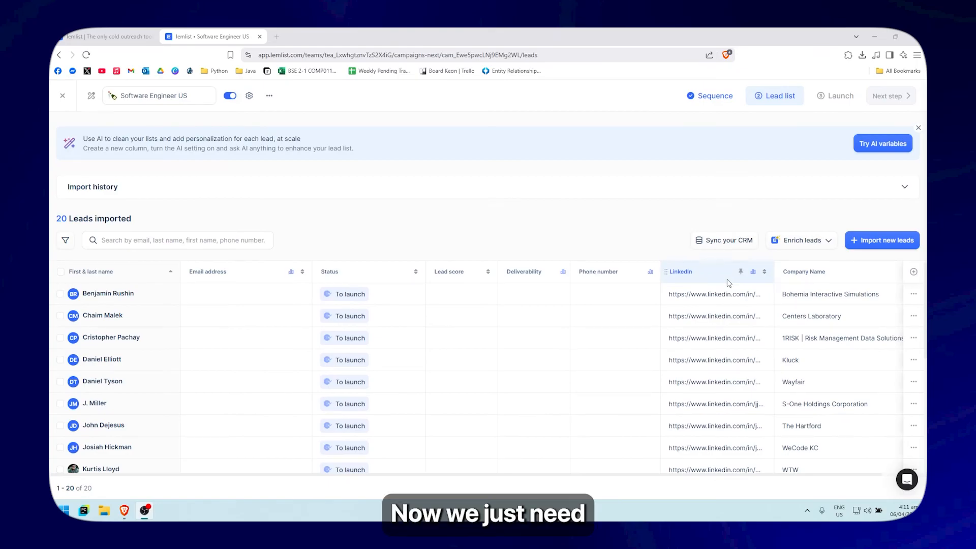
left_click(808, 243)
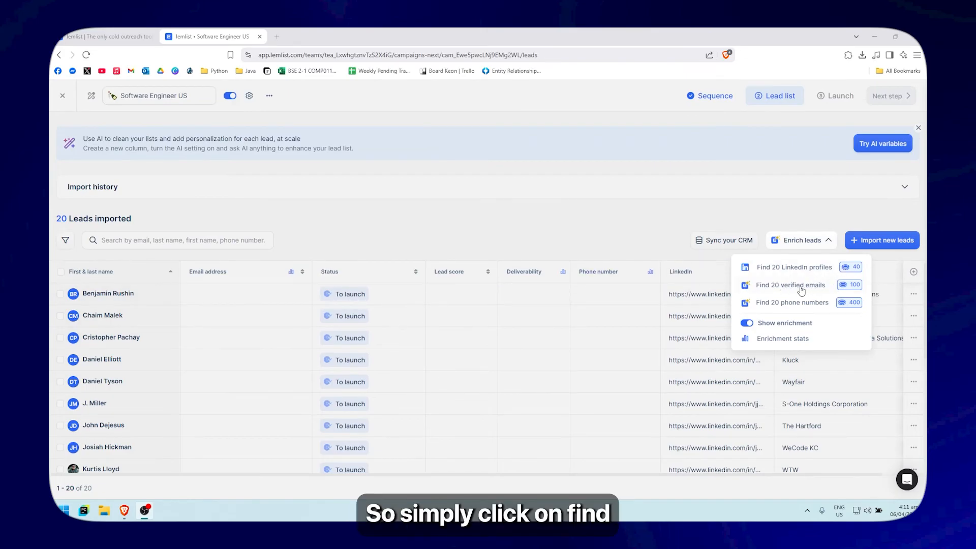
left_click(800, 287)
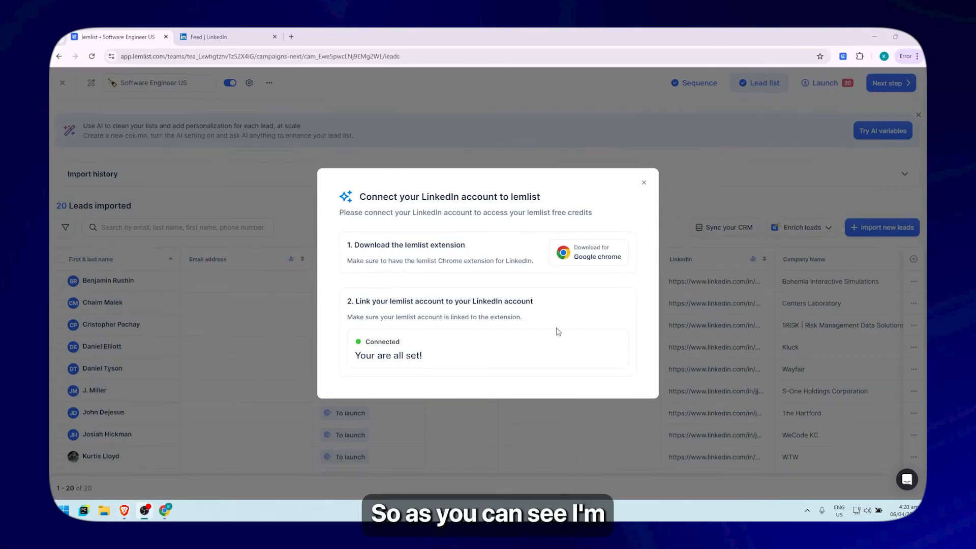
Close the LinkedIn connection dialog and run the verified email enrichment on the 20 leads
left_click(644, 184)
left_click(798, 229)
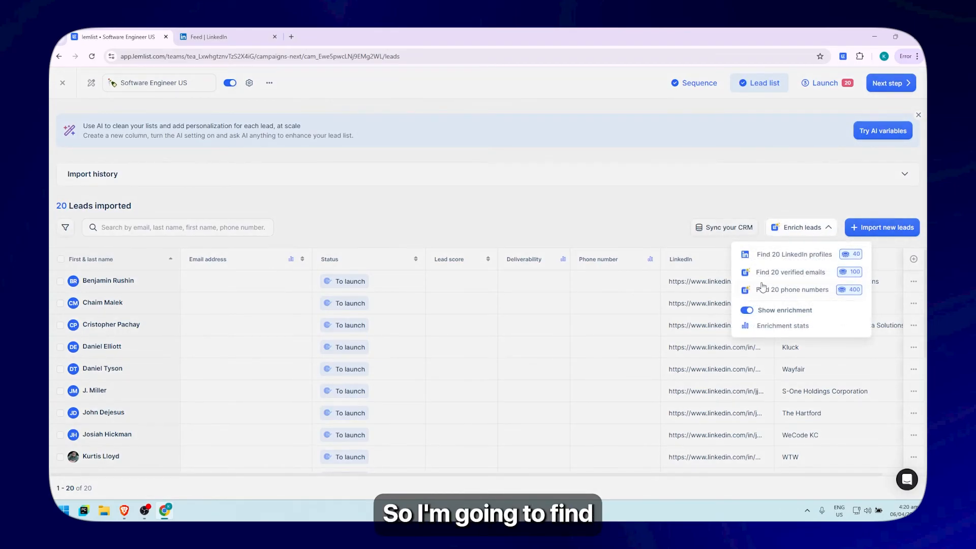
left_click(810, 276)
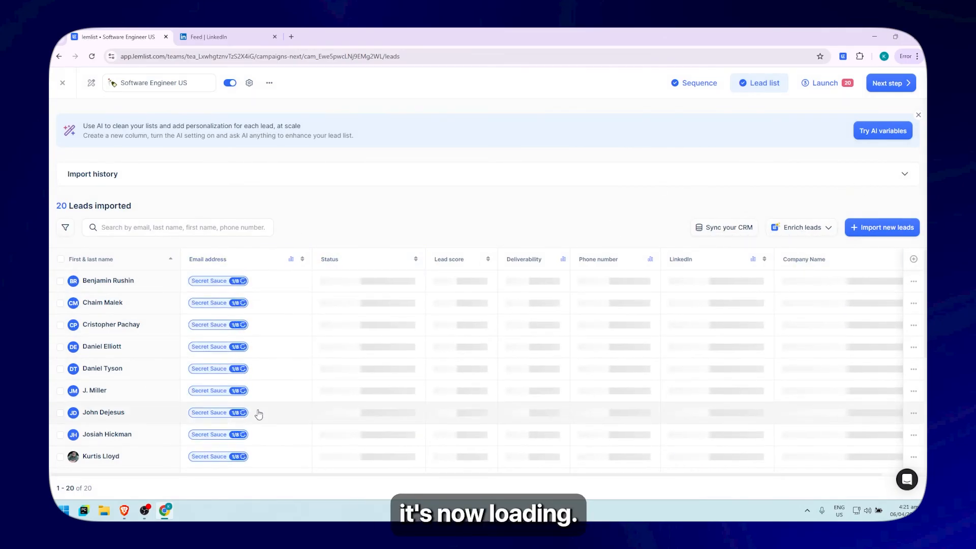
Check the enrichment progress in the lead list and view the options of the lemlist Chrome extension
scroll(518, 358, "down", 2)
scroll(518, 356, "up", 2)
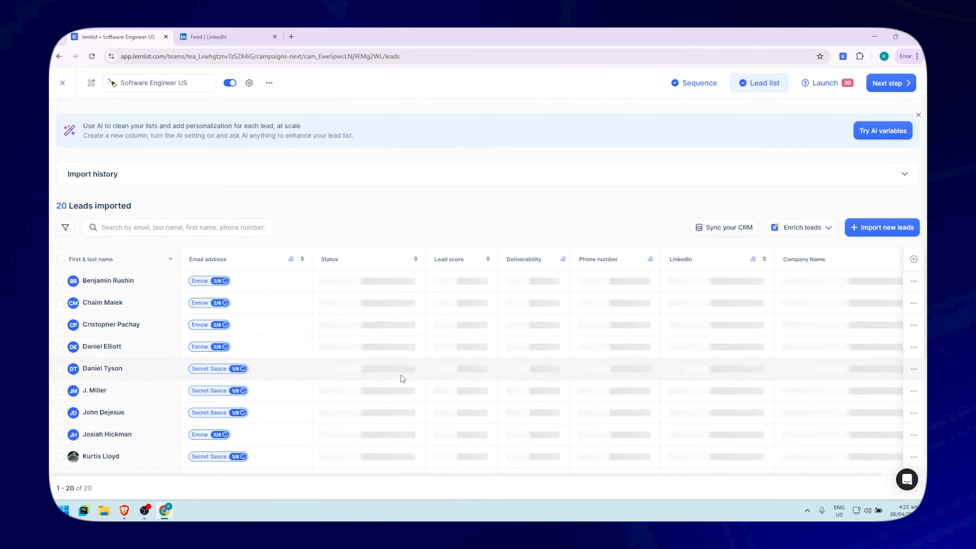
left_click(843, 56)
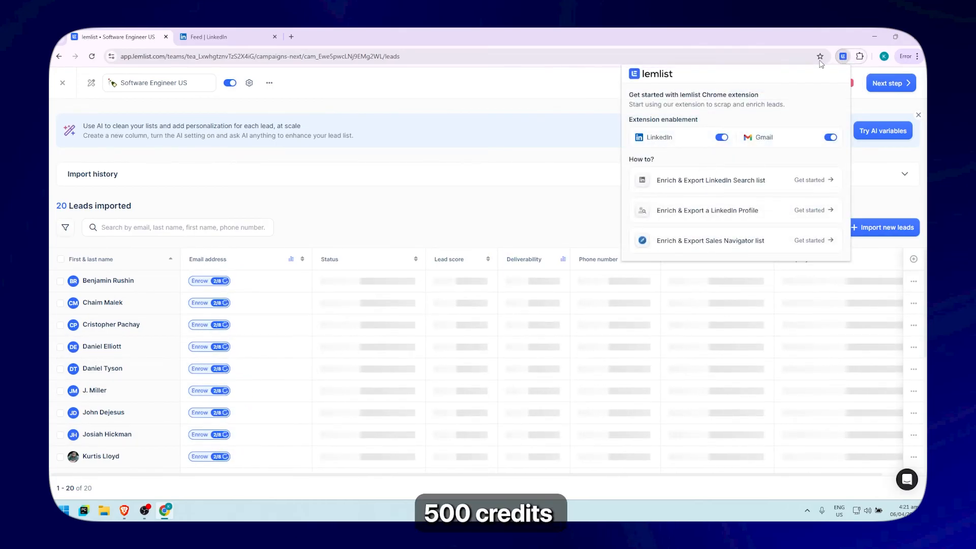
left_click(843, 56)
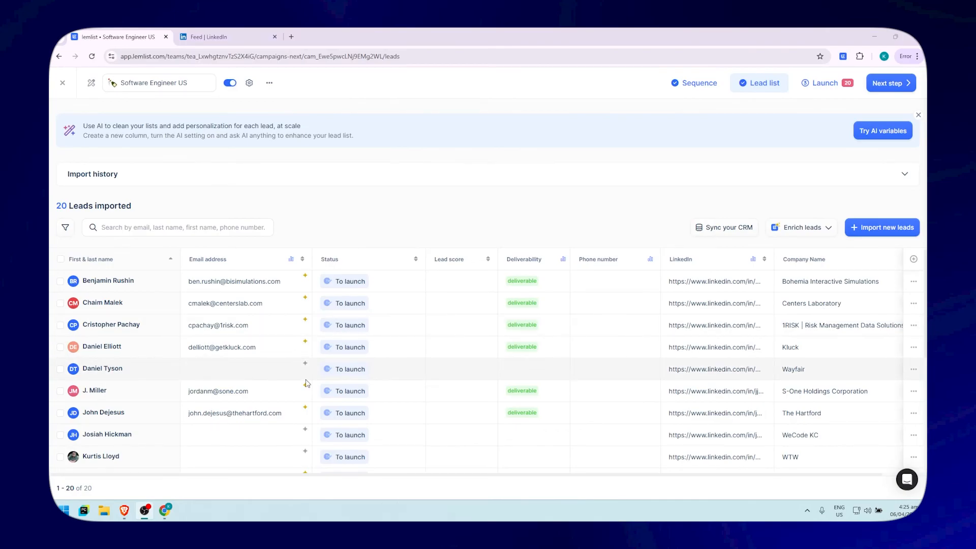
Examine the email addresses and deliverability statuses of the enriched leads
scroll(264, 350, "down", 2)
scroll(264, 337, "up", 2)
scroll(264, 338, "up", 1)
scroll(432, 340, "down", 2)
scroll(596, 343, "up", 2)
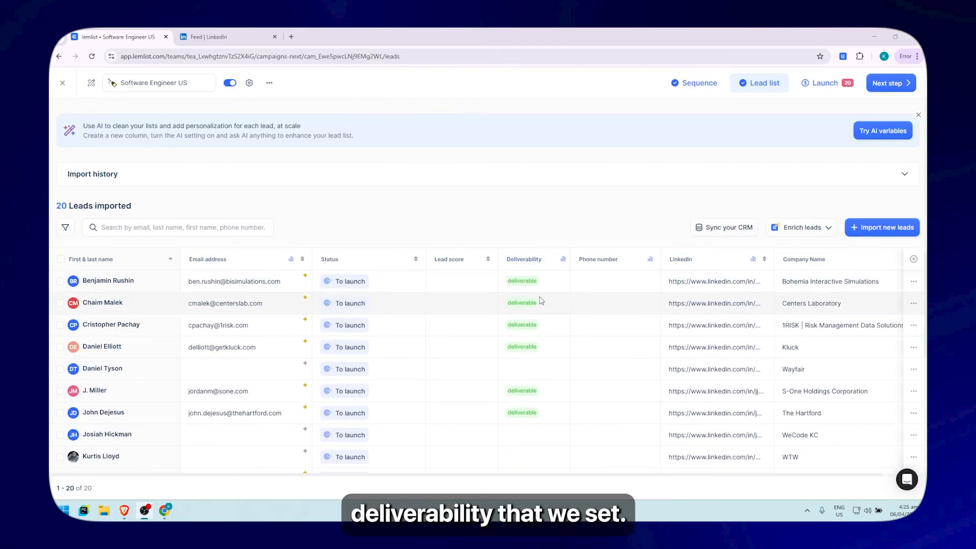
scroll(580, 350, "down", 5)
scroll(582, 366, "up", 5)
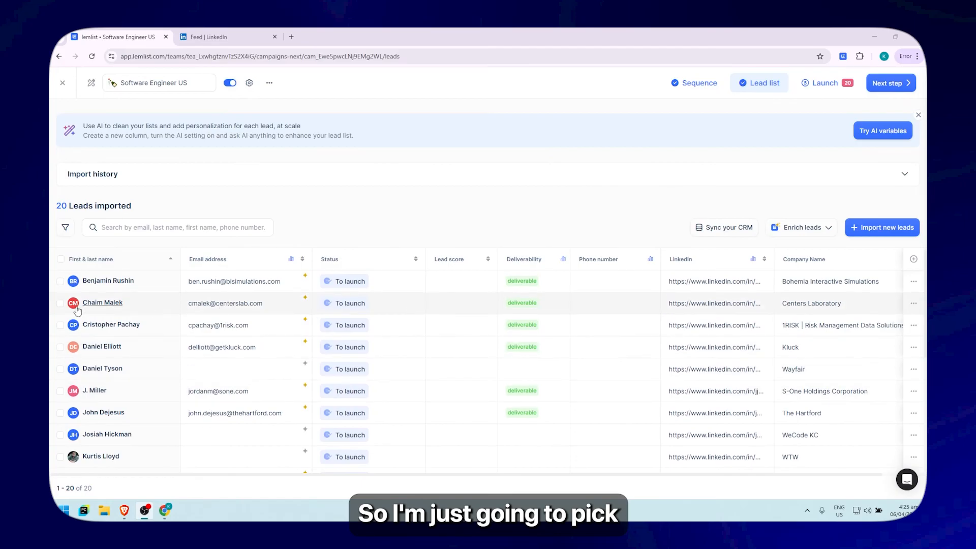
Select the first six leads marked deliverable in the lead list
left_click(60, 281)
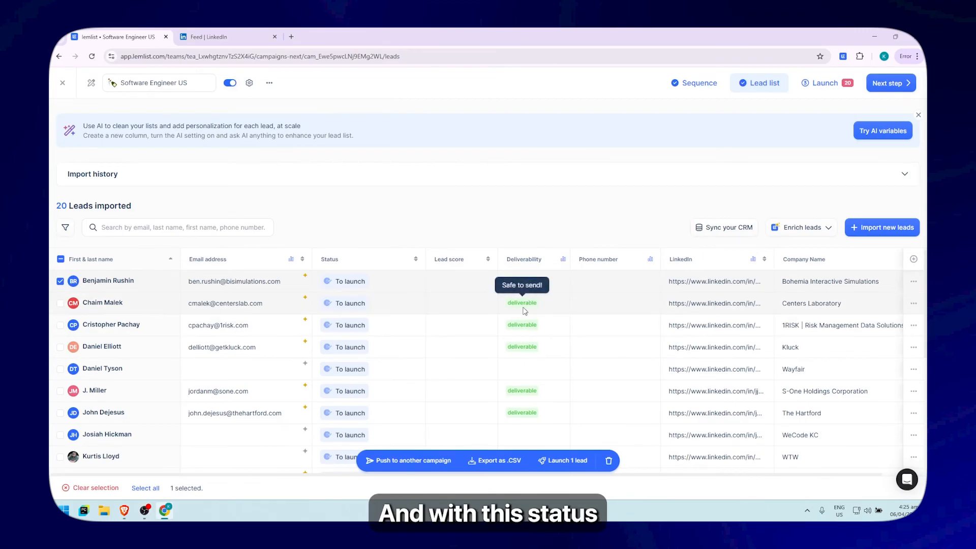
left_click(60, 303)
left_click(60, 325)
left_click(60, 347)
scroll(82, 348, "down", 2)
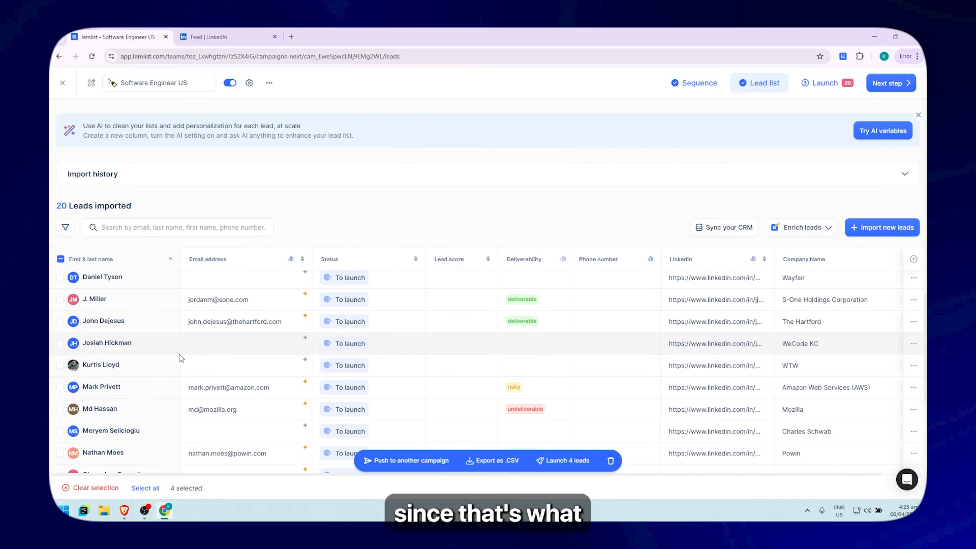
scroll(86, 343, "up", 1)
scroll(91, 339, "down", 1)
left_click(60, 300)
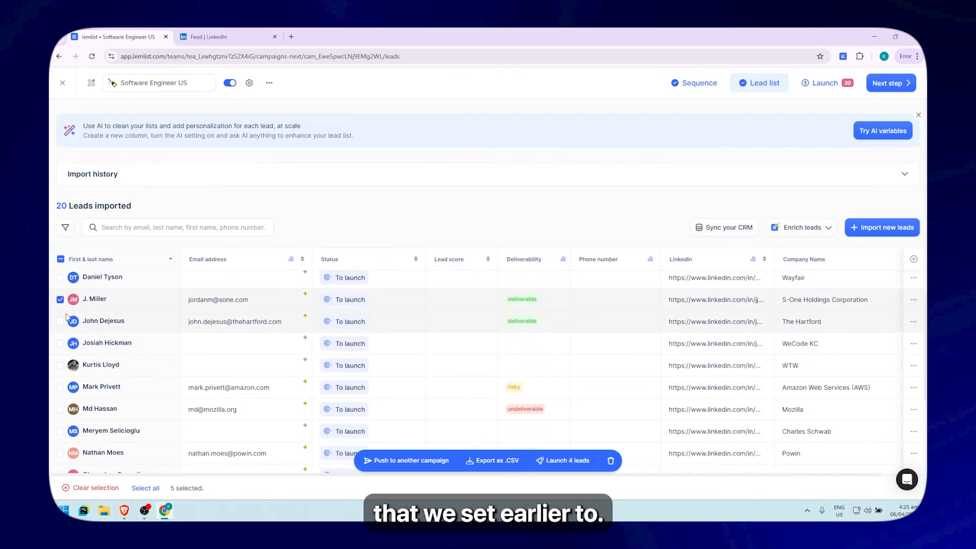
left_click(60, 321)
Add five more deliverable leads from further down the lead list to the selection
scroll(202, 341, "down", 3)
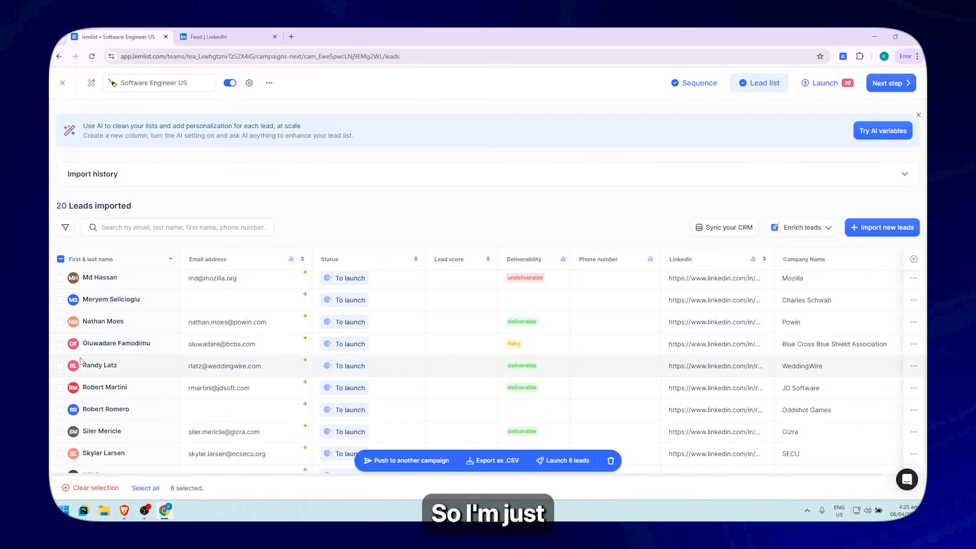
left_click(60, 316)
left_click(60, 360)
left_click(59, 382)
scroll(66, 397, "down", 1)
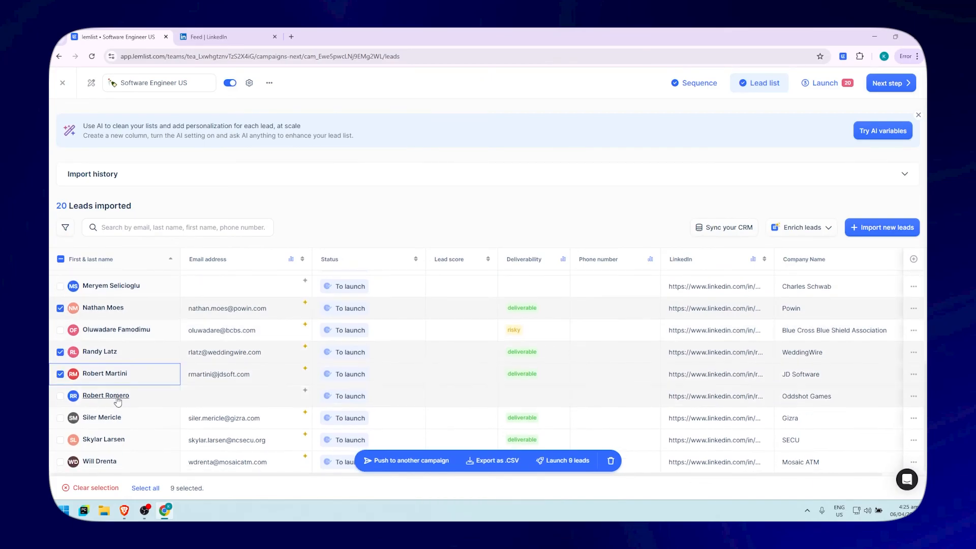
left_click(60, 421)
left_click(60, 440)
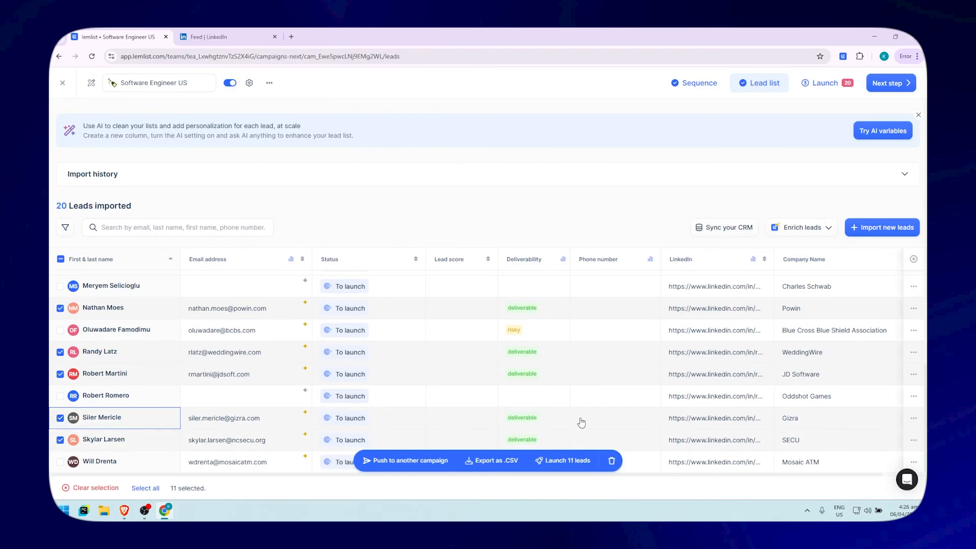
Recheck the lead list, view the campaign launch recap for the 11 selected leads, and cancel the launch
scroll(575, 421, "up", 3)
scroll(575, 421, "down", 4)
scroll(567, 410, "up", 2)
scroll(232, 406, "down", 2)
left_click(573, 463)
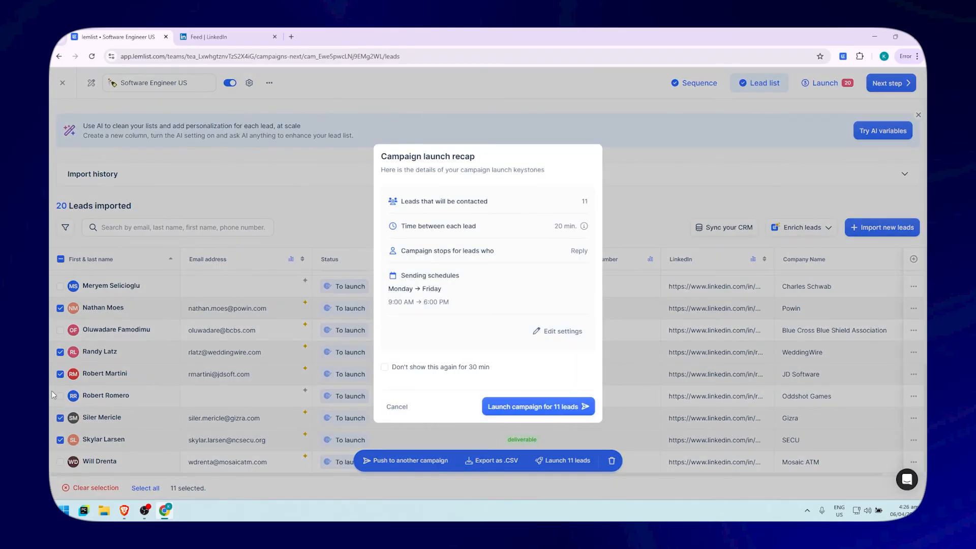
left_click(394, 408)
Go to the campaign's launch stage and look over the leads waiting to launch
left_click(829, 84)
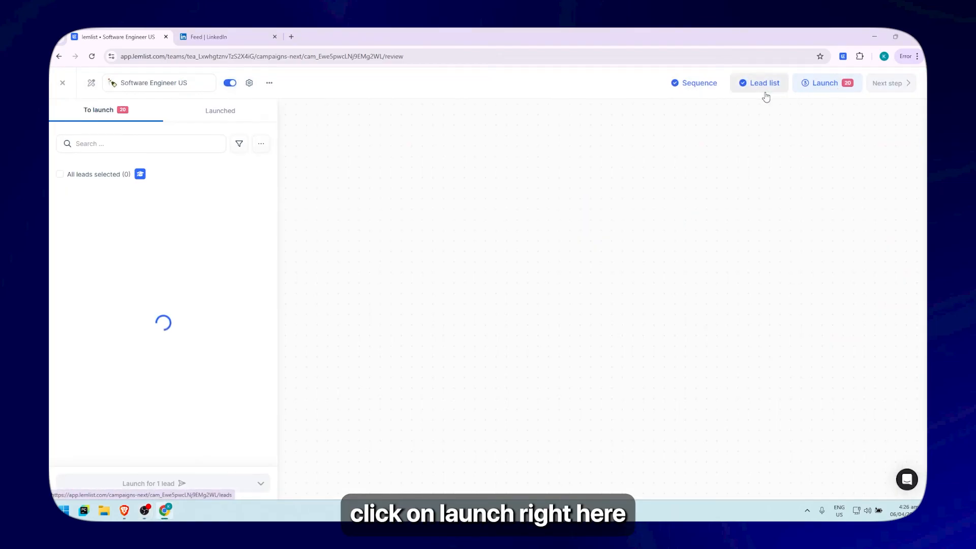
scroll(183, 312, "down", 8)
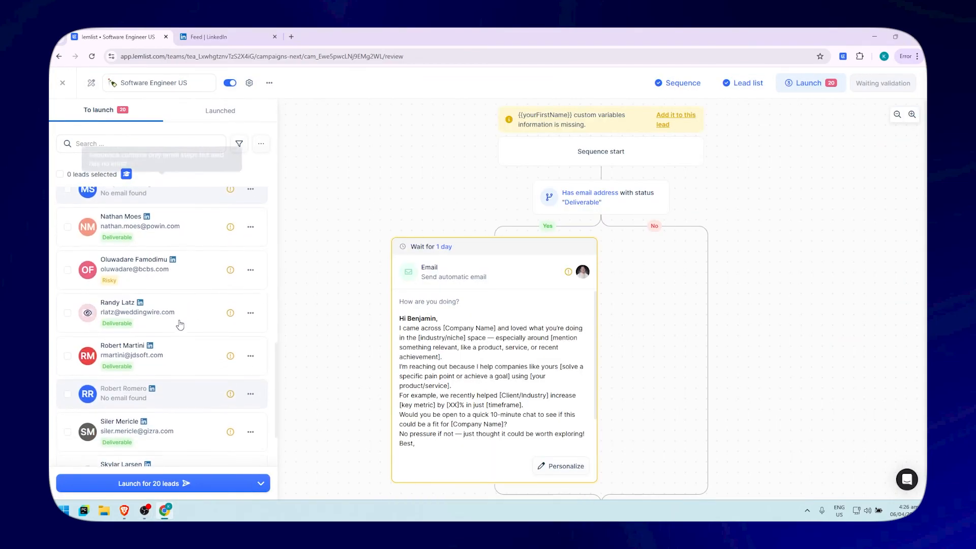
scroll(184, 312, "up", 8)
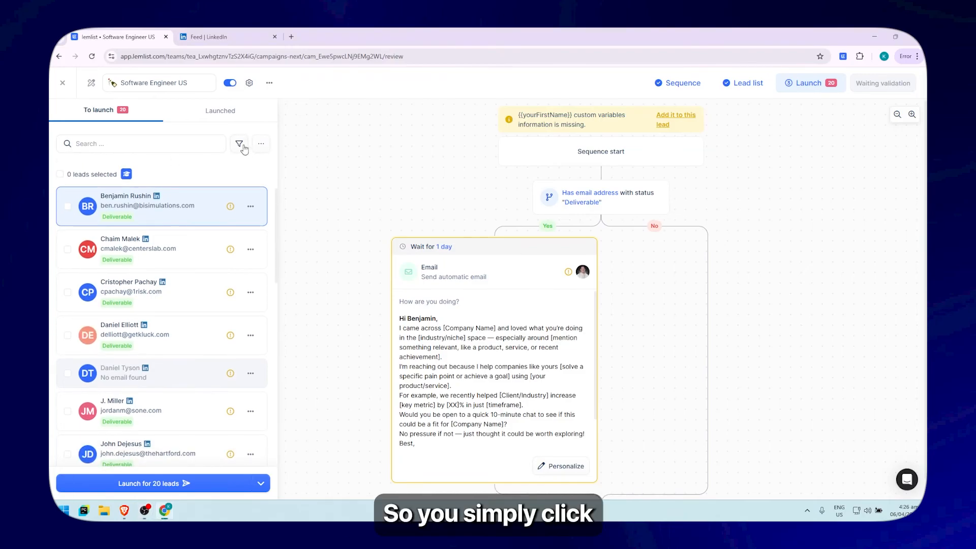
Filter the leads waiting to launch by email status Deliverable and look through the filtered list
left_click(83, 168)
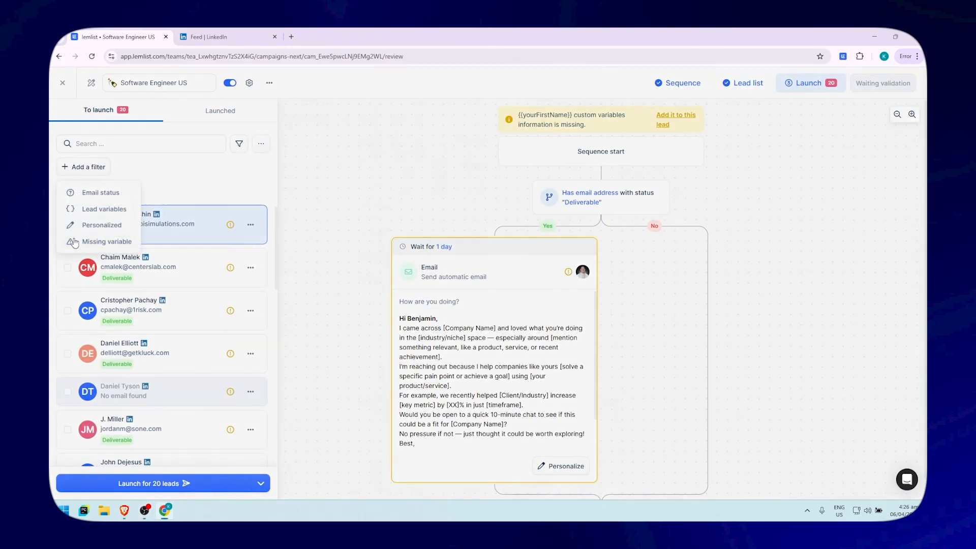
left_click(104, 197)
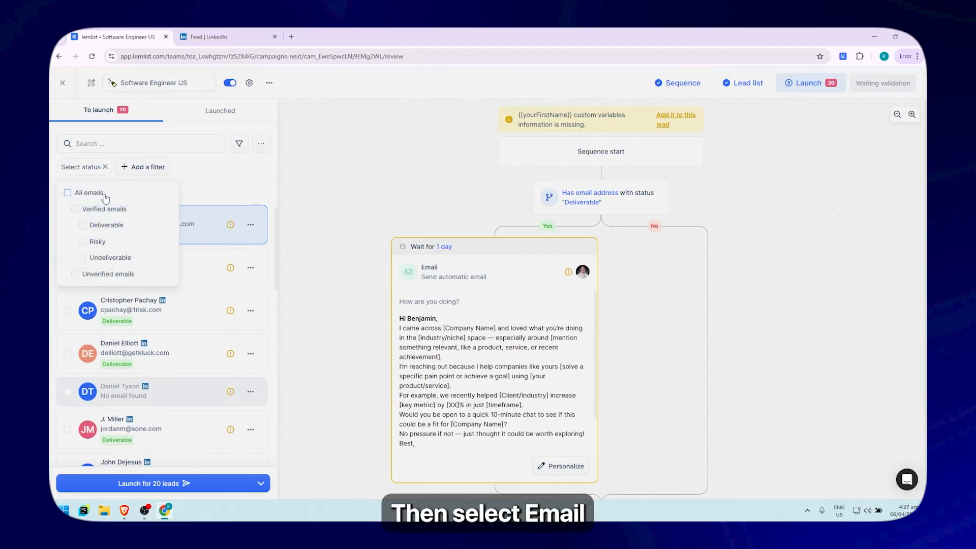
left_click(82, 225)
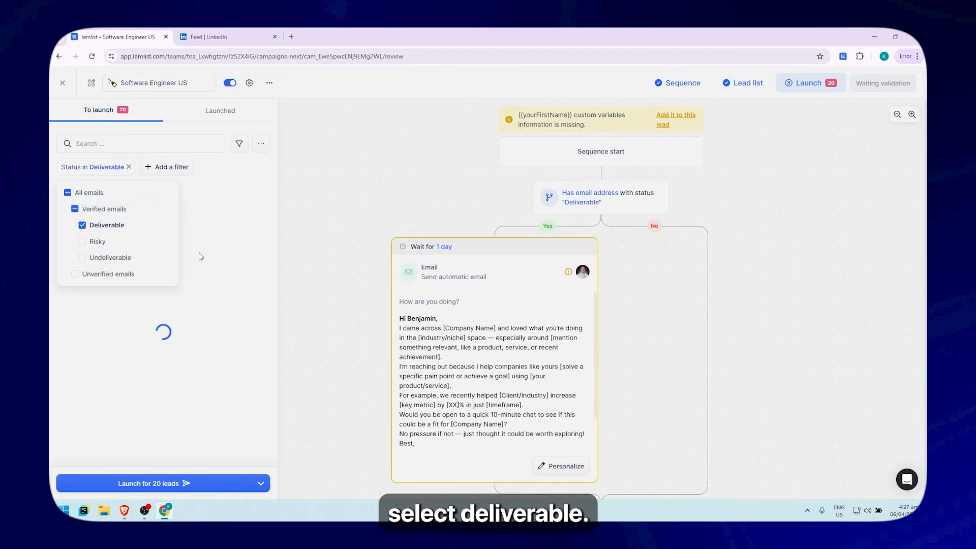
left_click(249, 177)
scroll(211, 356, "down", 5)
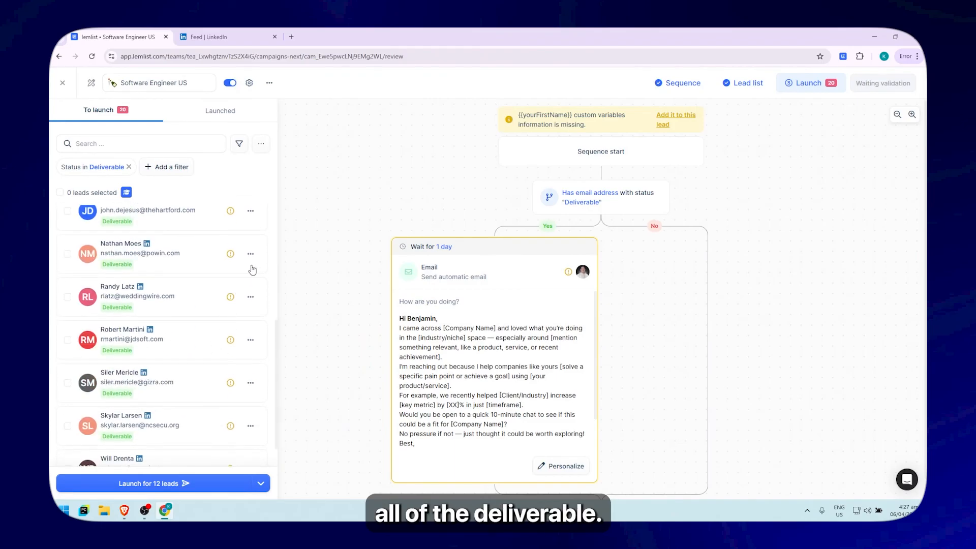
scroll(256, 305, "up", 6)
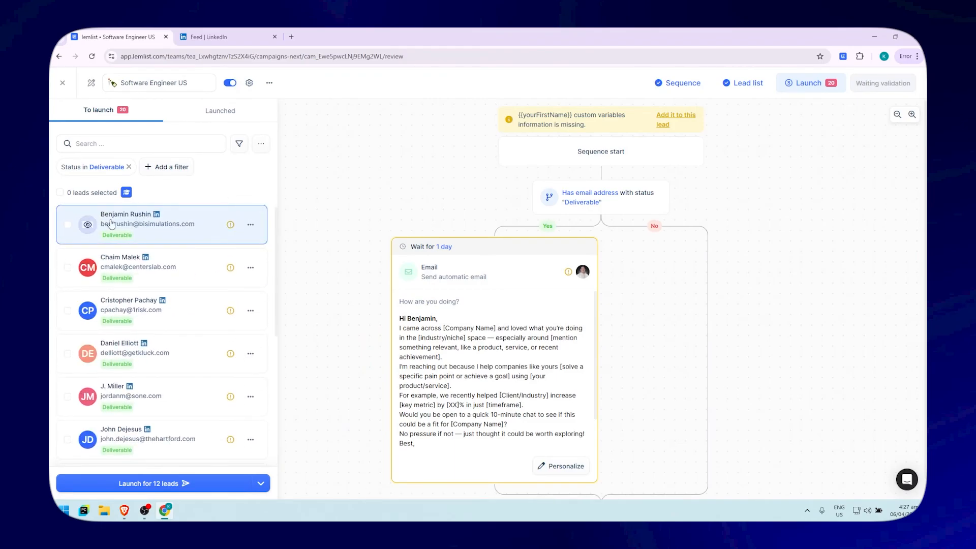
scroll(211, 274, "down", 5)
scroll(242, 274, "up", 5)
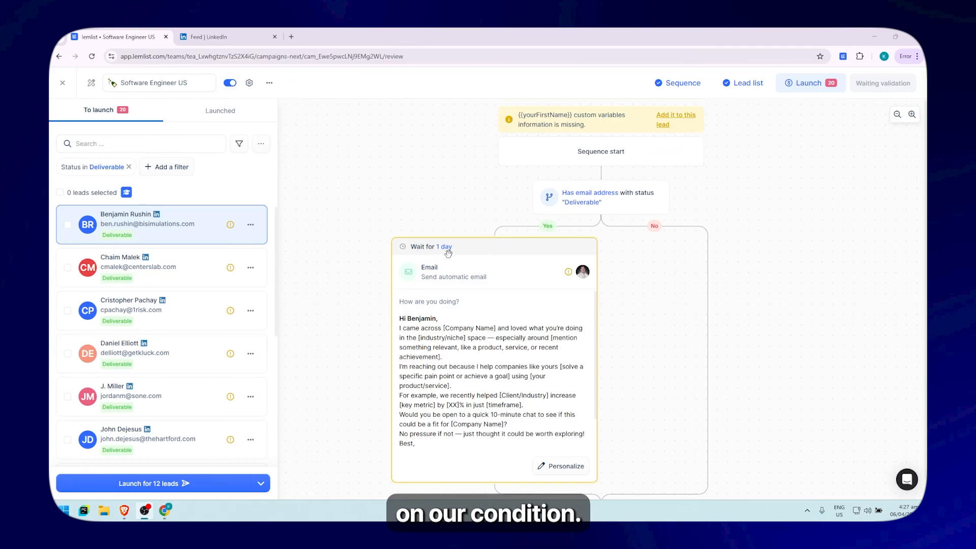
View the personalized email content for the first lead and close it
scroll(428, 250, "down", 1)
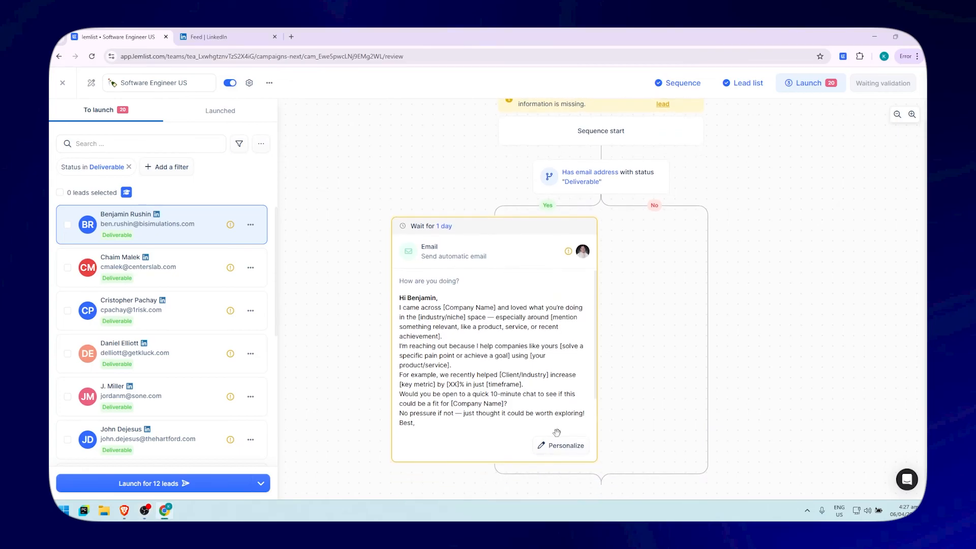
left_click(561, 445)
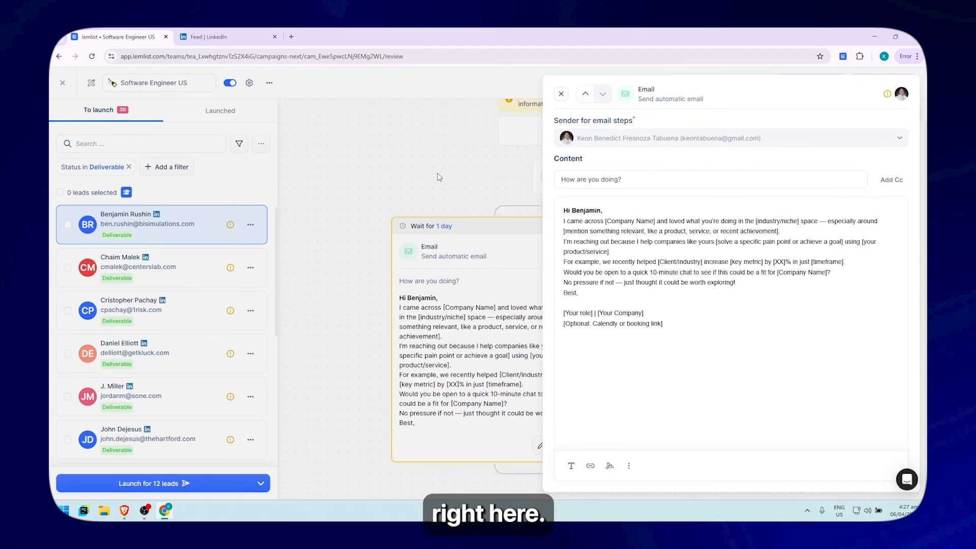
left_click(424, 235)
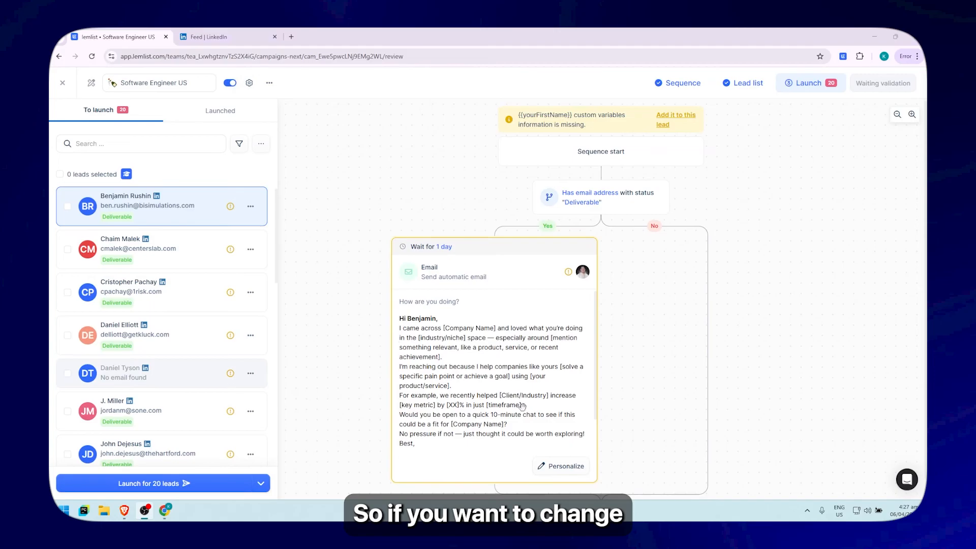
Set the email step's wait time in the sequence to 0 days so it sends immediately
left_click(672, 87)
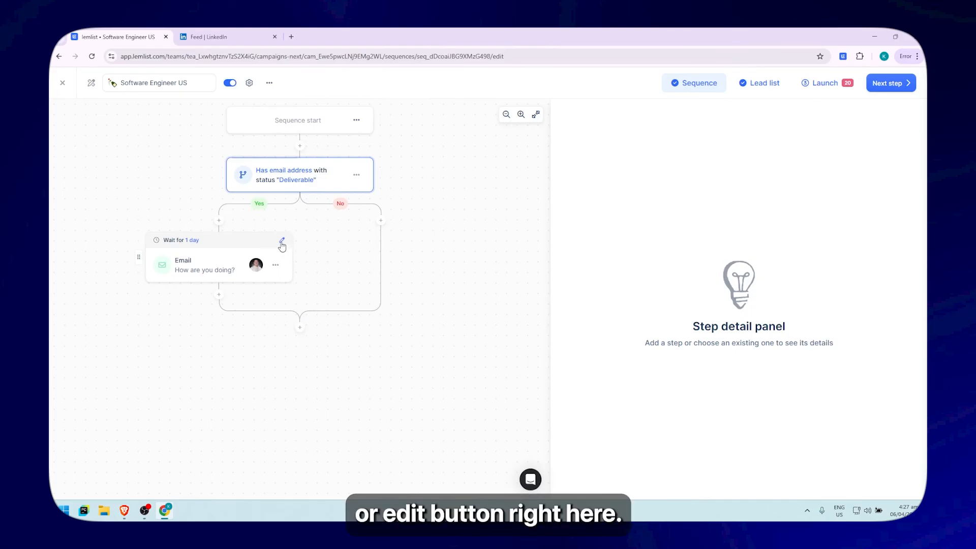
left_click(280, 242)
left_click(181, 213)
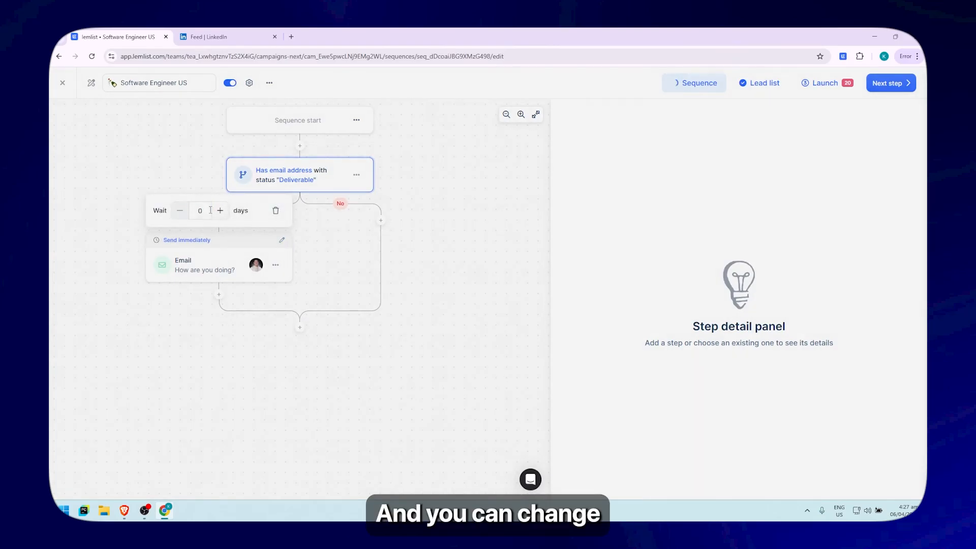
left_click(221, 213)
left_click(180, 212)
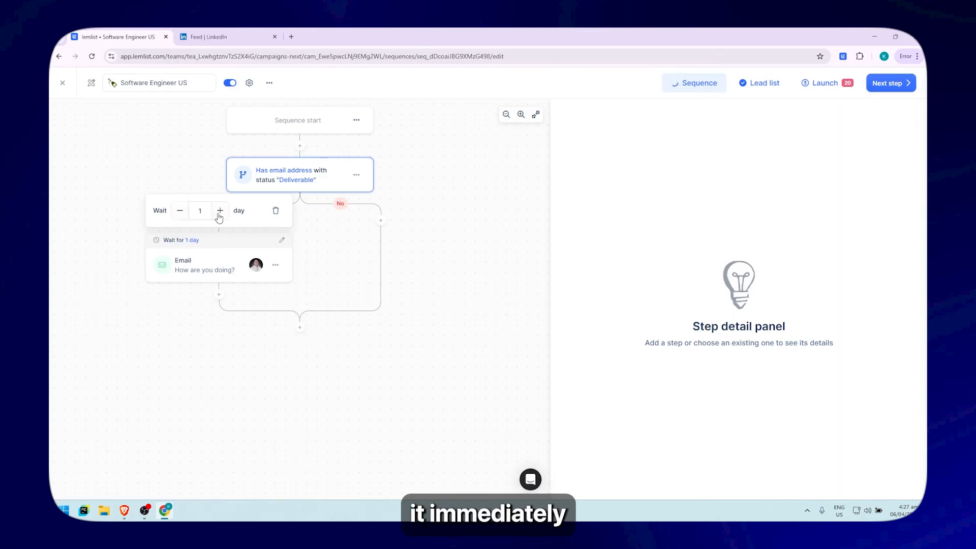
left_click(180, 211)
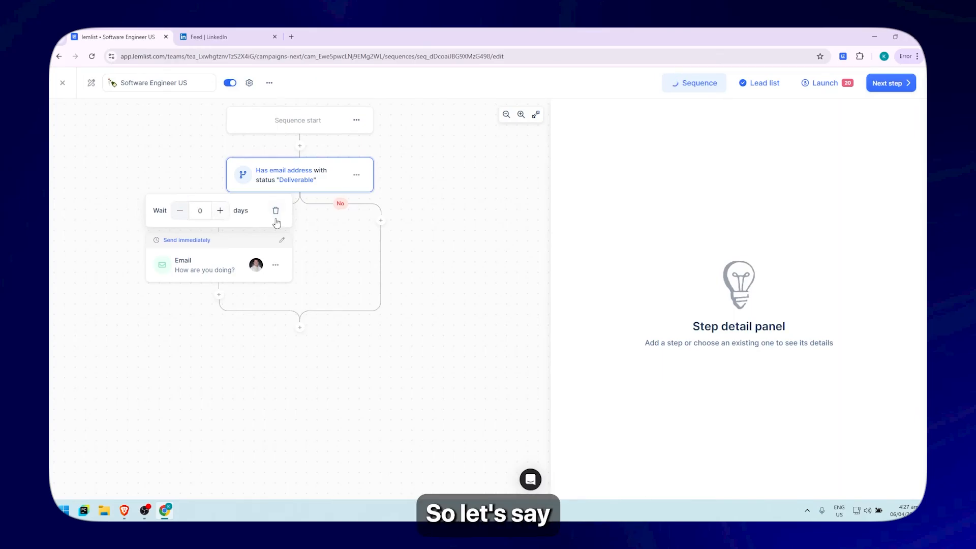
Return to the launch stage and select the first four deliverable leads for launch
left_click(819, 85)
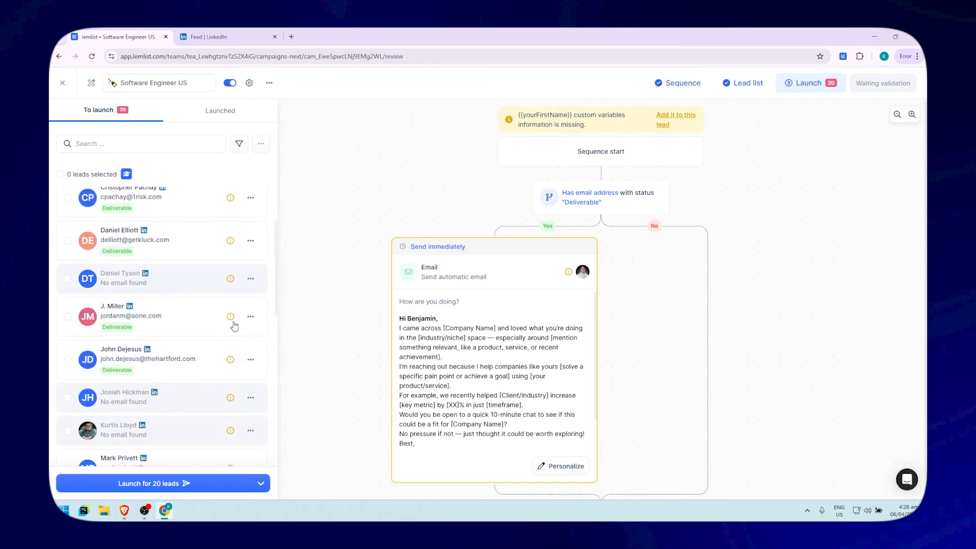
left_click(67, 205)
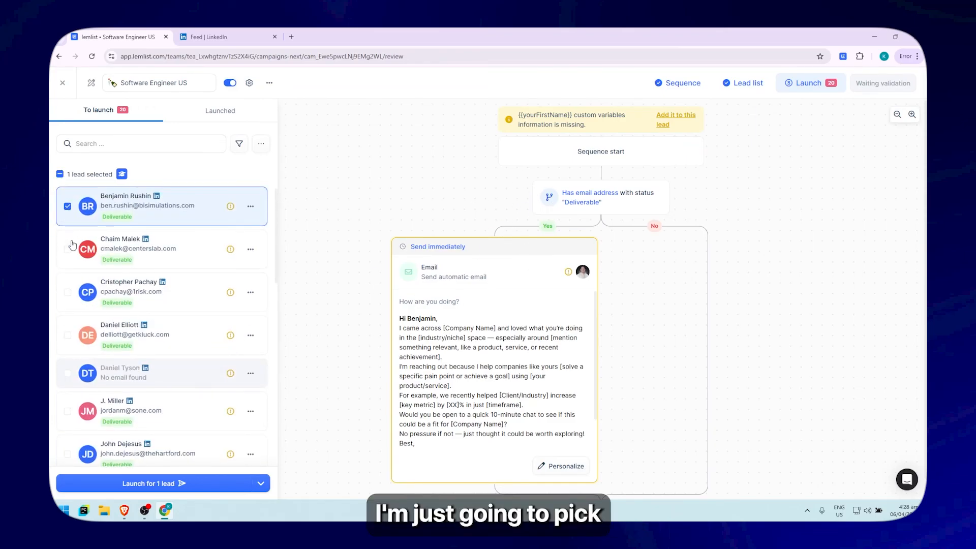
left_click(76, 256)
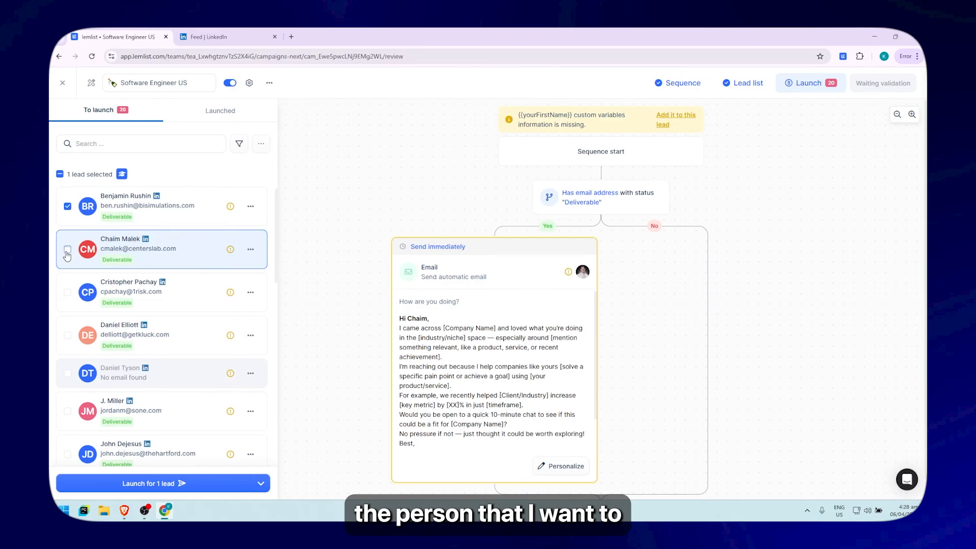
left_click(67, 249)
left_click(67, 293)
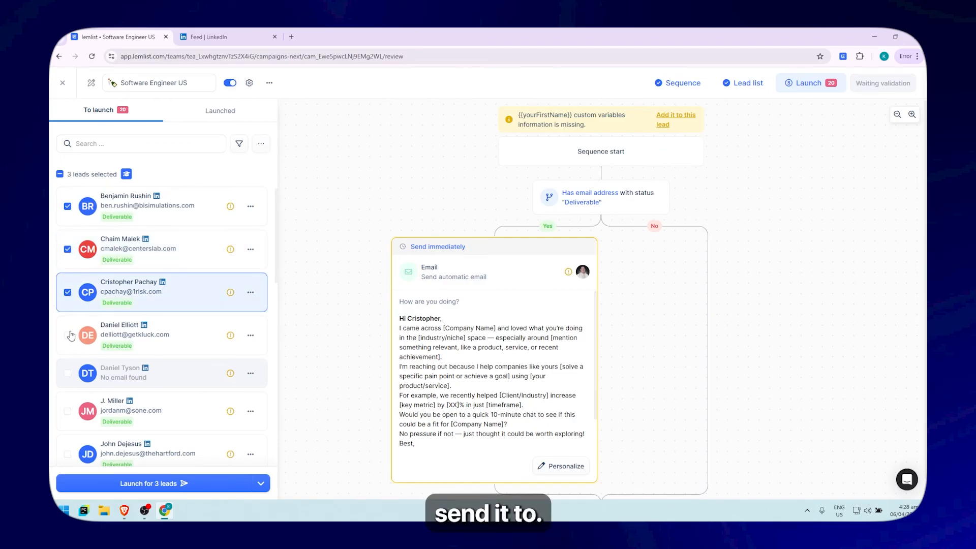
left_click(67, 343)
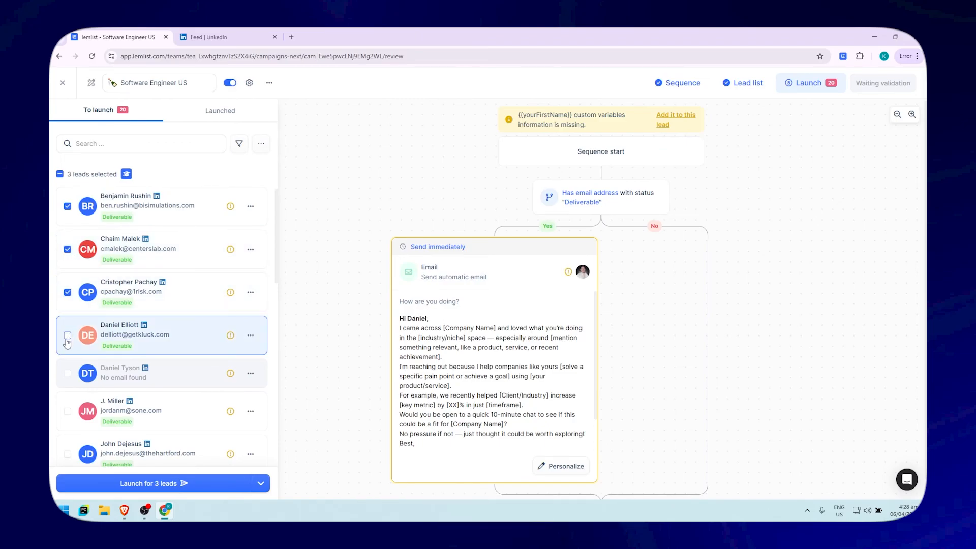
Examine the missing {{yourFirstName}} variable warning and the personalized email content of the selected leads
left_click(231, 209)
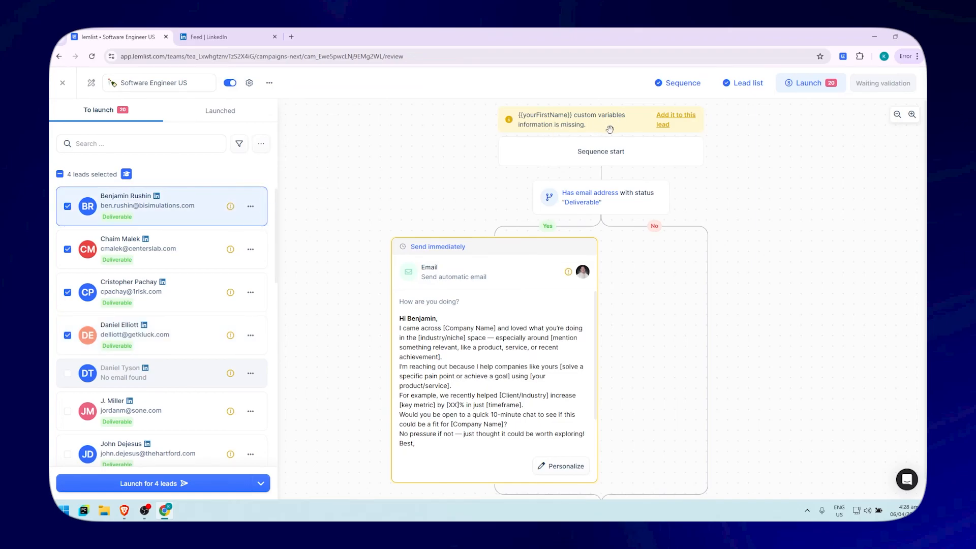
left_click(674, 123)
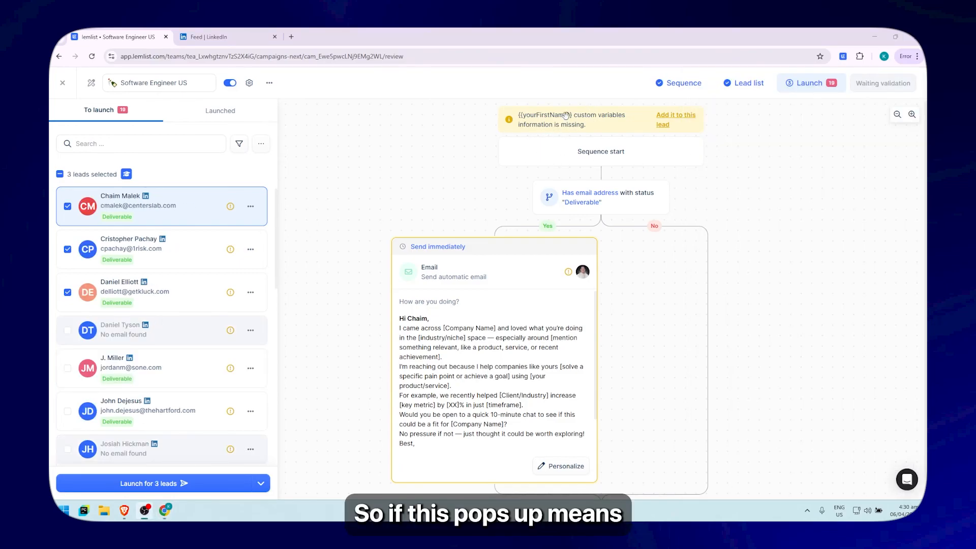
left_click(566, 469)
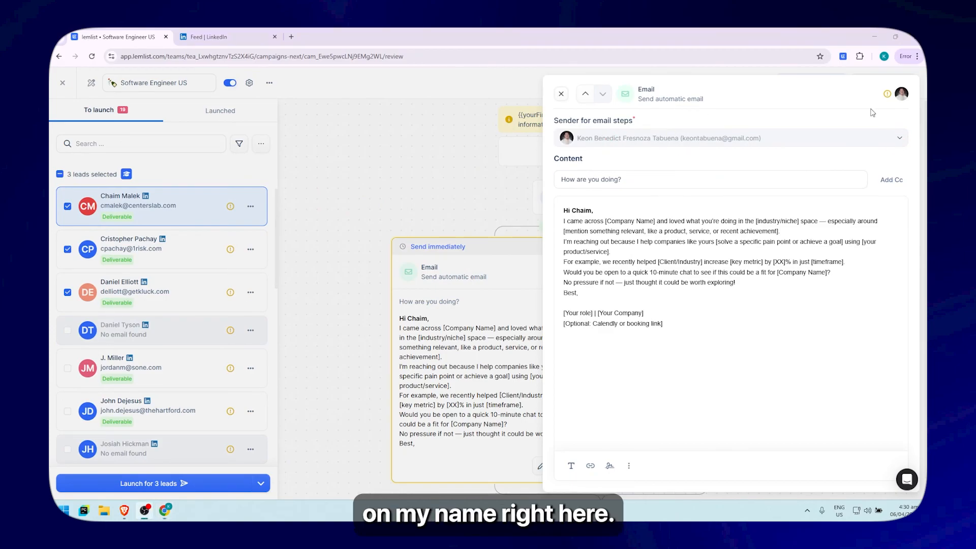
mouse_move(888, 97)
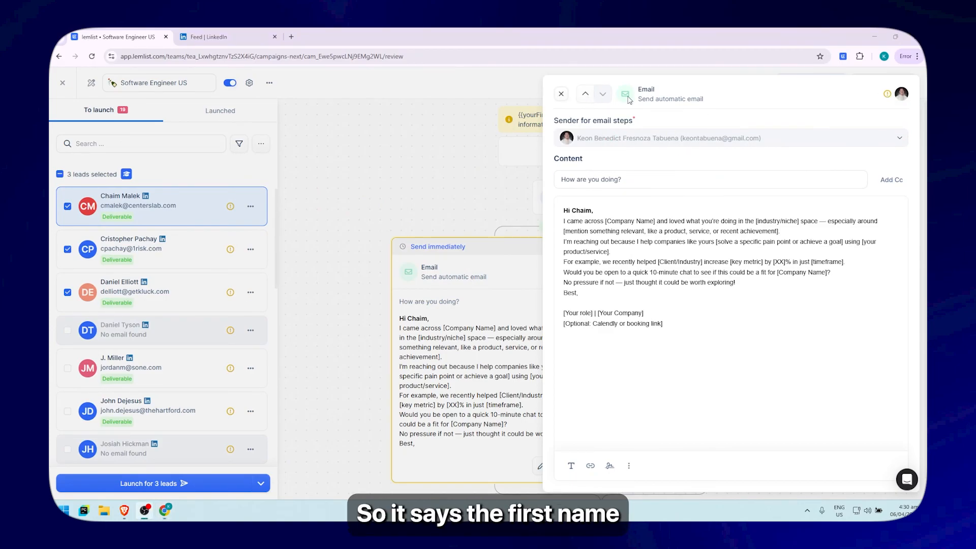
left_click(585, 96)
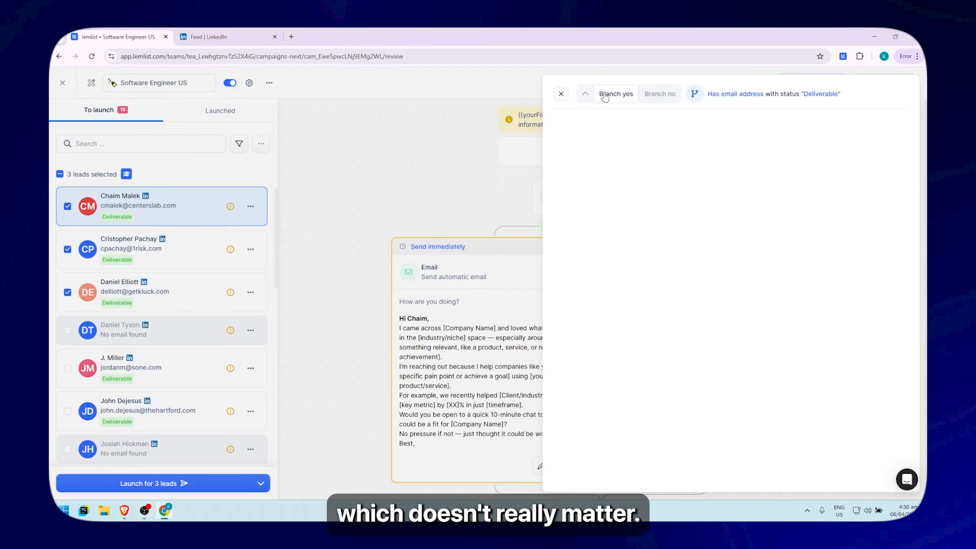
left_click(561, 94)
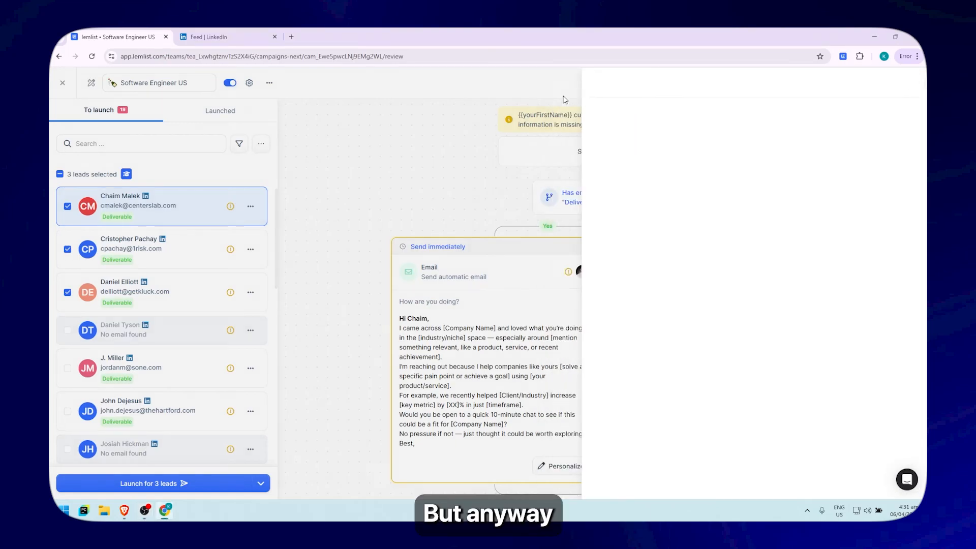
scroll(637, 377, "down", 1)
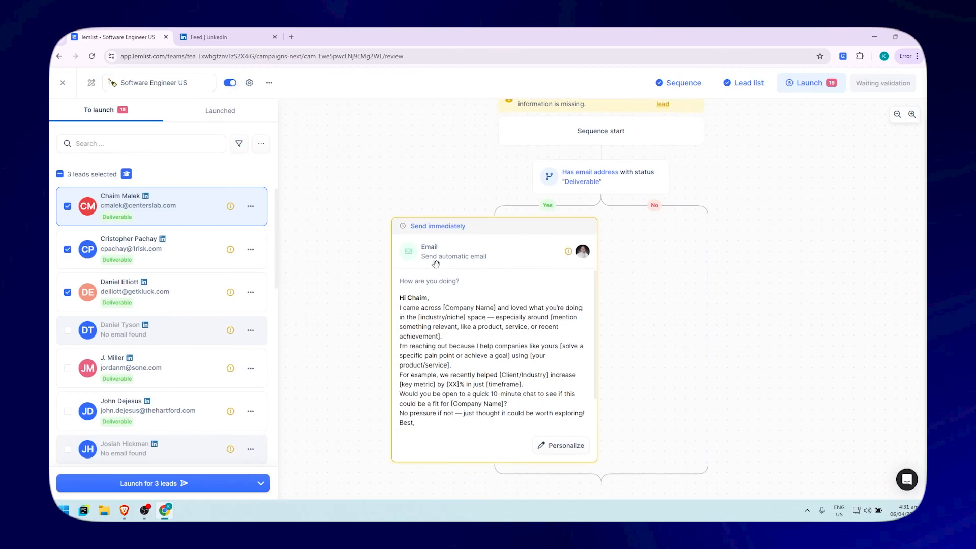
Add an automatic Visit profile step to the No branch of the deliverable email condition in the sequence
scroll(649, 251, "up", 1)
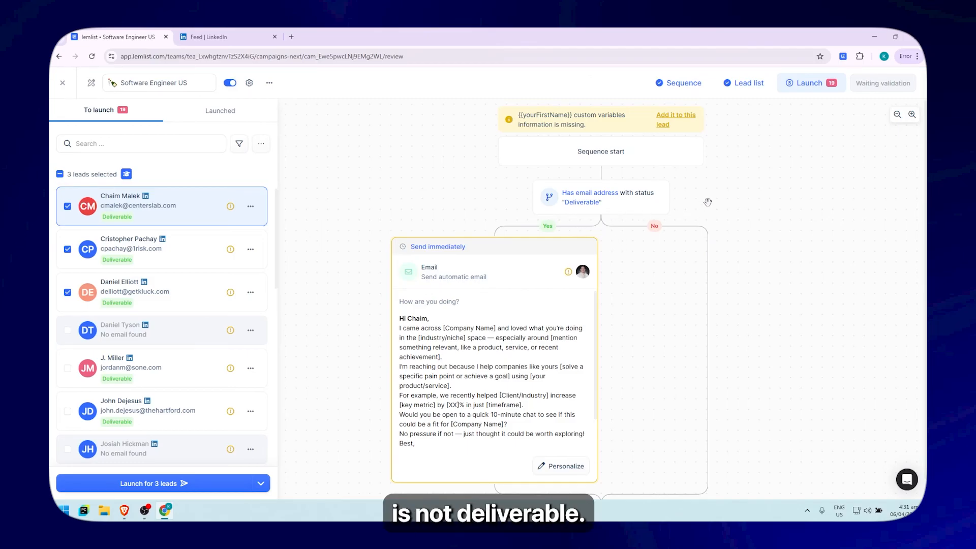
left_click(695, 78)
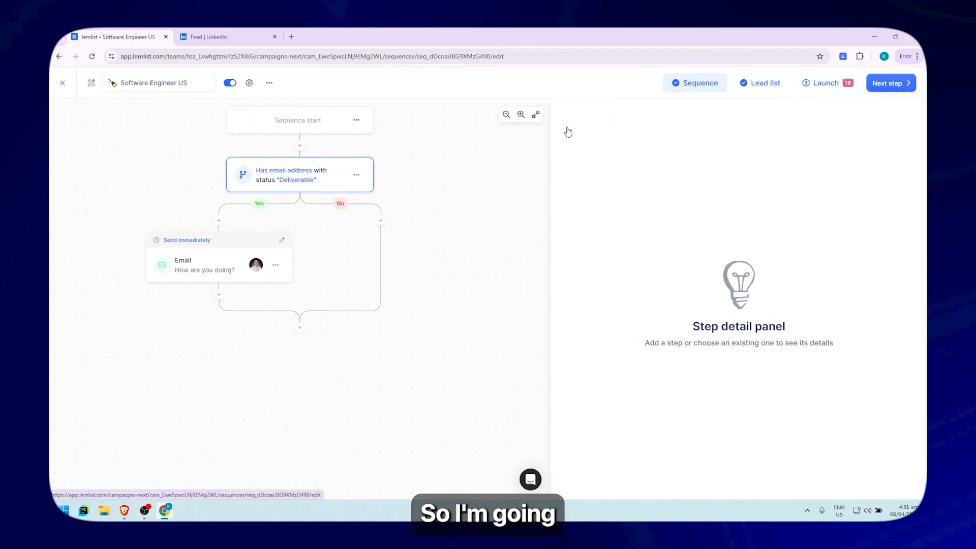
left_click(381, 221)
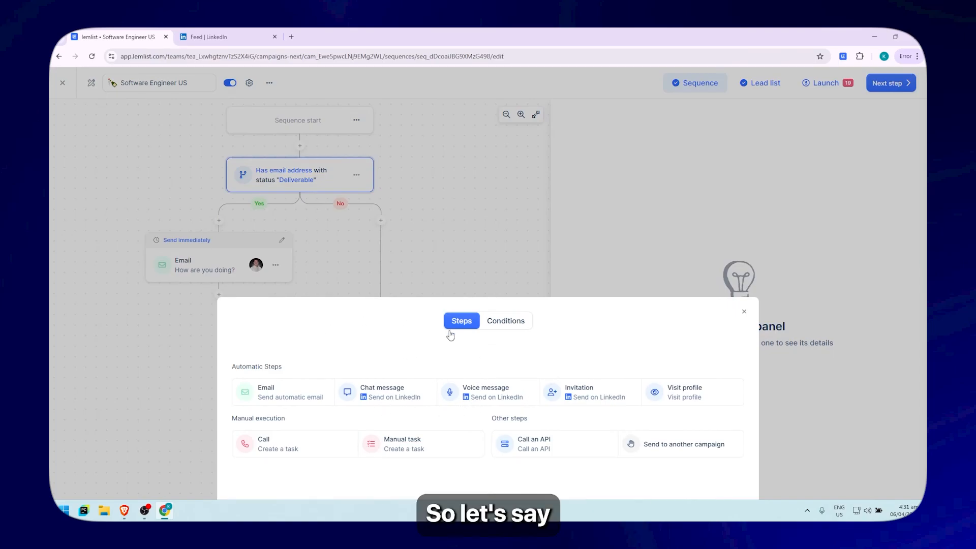
left_click(507, 323)
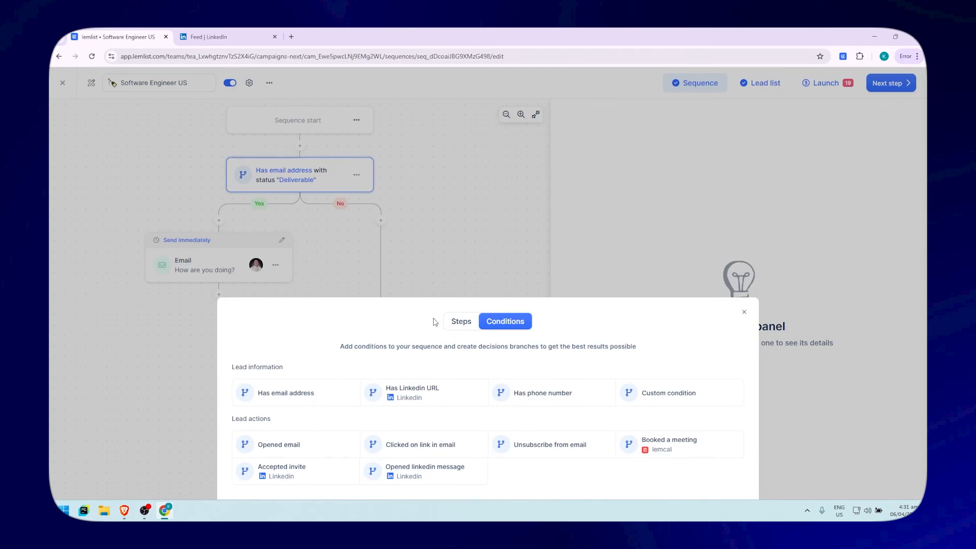
left_click(459, 322)
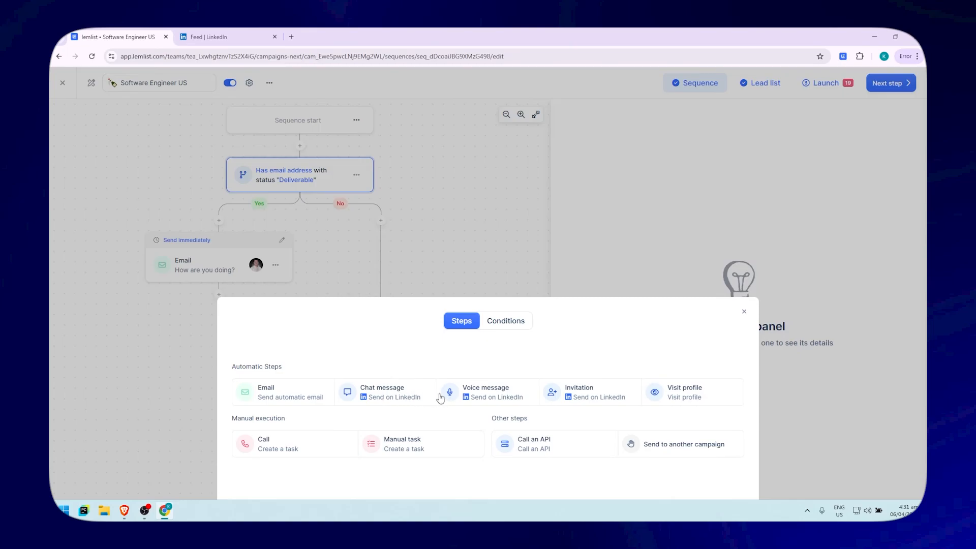
left_click(681, 393)
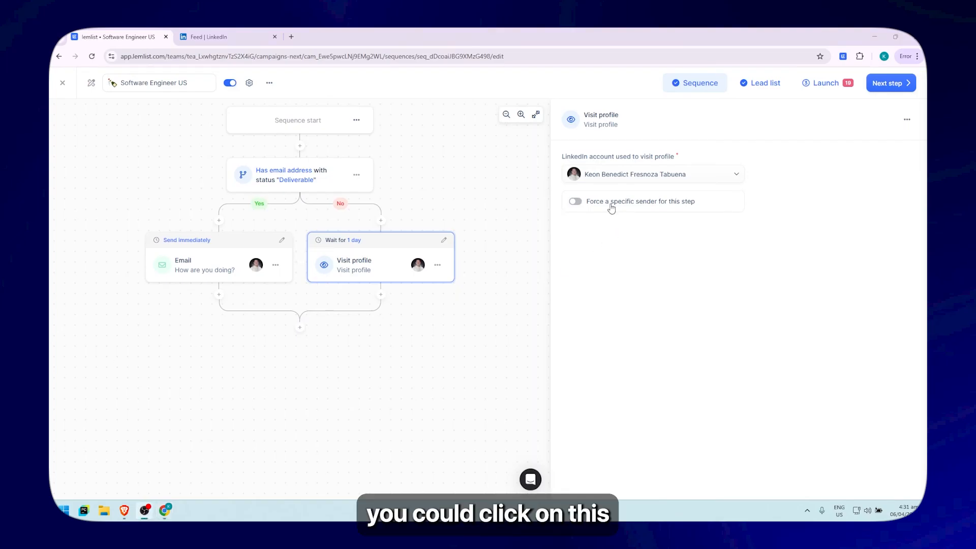
Force a specific sender for the Visit profile step and choose the account owner as that sender
left_click(576, 202)
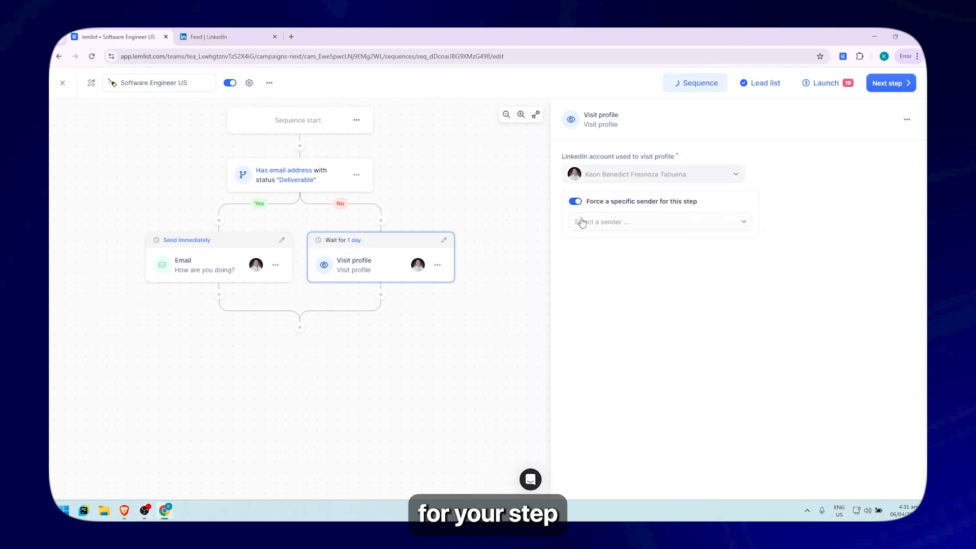
left_click(635, 224)
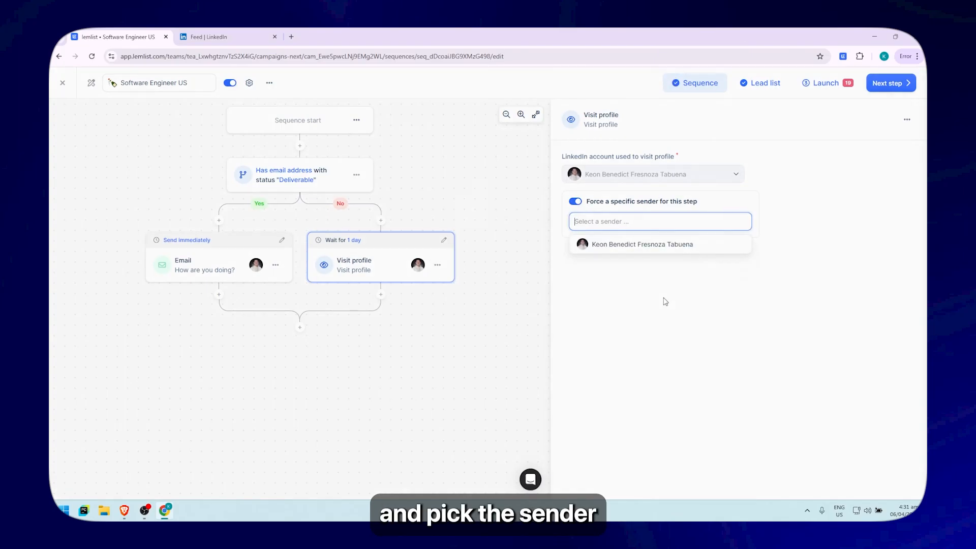
left_click(638, 246)
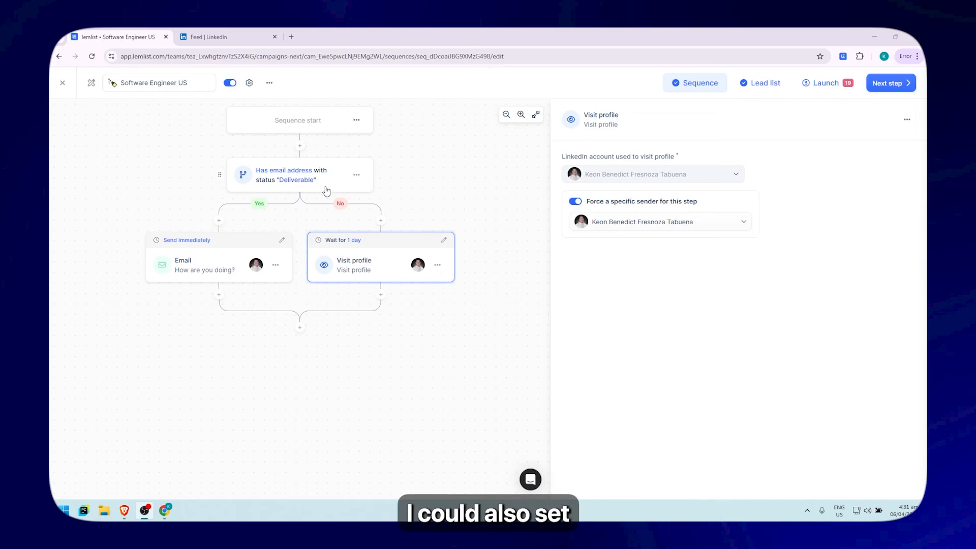
Try a 0-day wait on the Visit profile step and set it back to 1 day
left_click(443, 241)
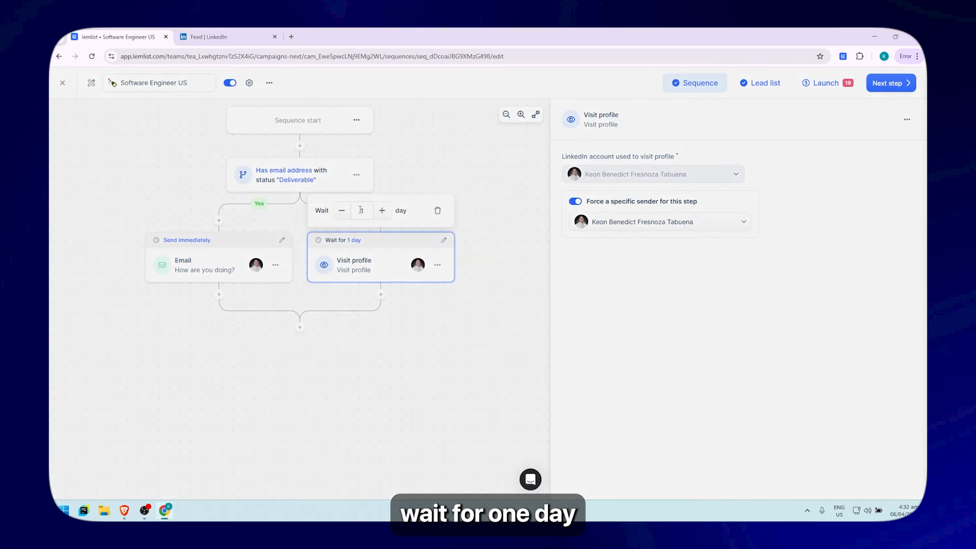
left_click(343, 212)
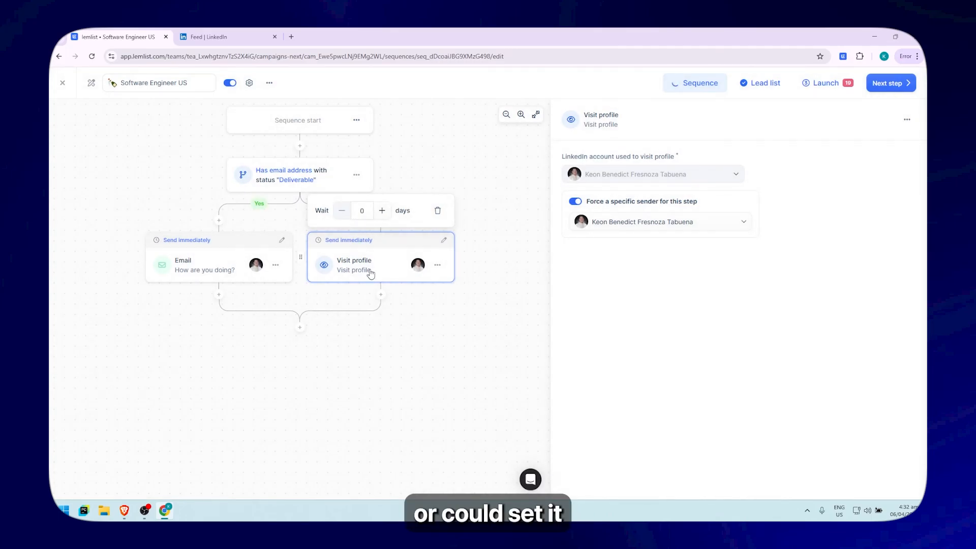
left_click(383, 216)
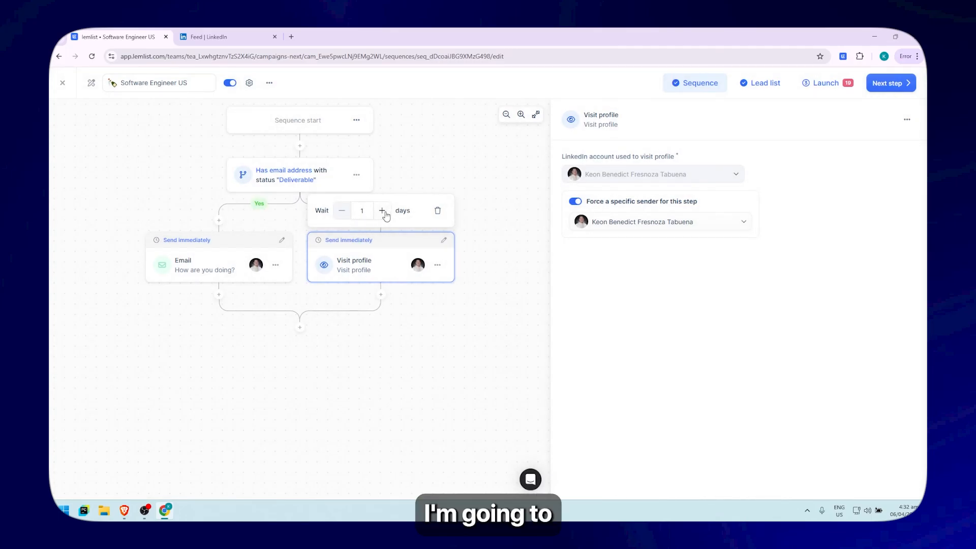
left_click(412, 404)
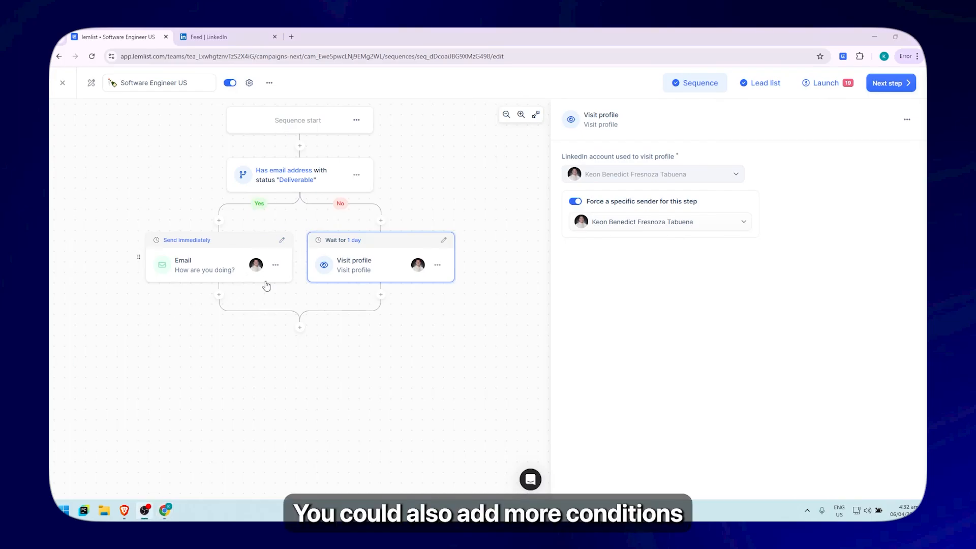
View the step types that can be added after the email in the Yes branch, without adding any
left_click(218, 296)
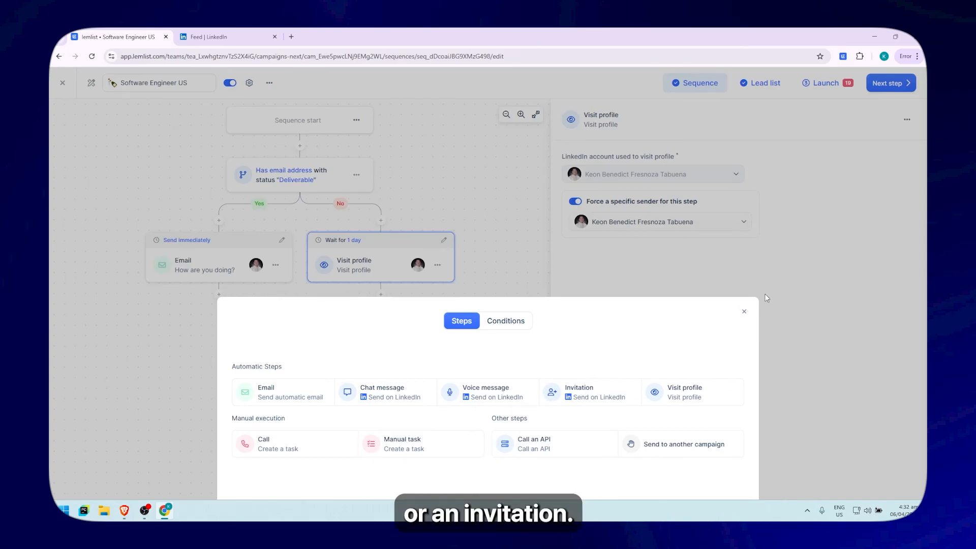
left_click(744, 313)
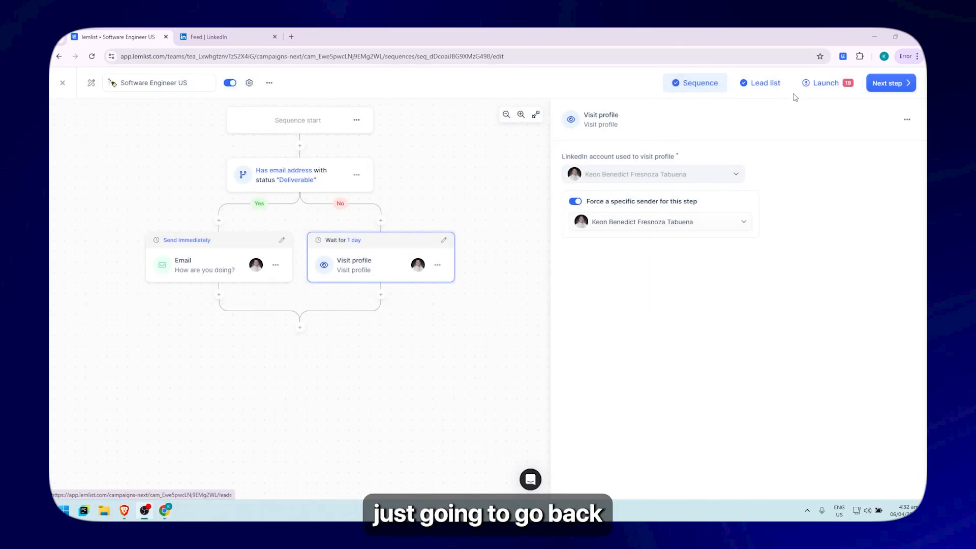
Return to the campaign's launch stage and clear the selection of all leads
left_click(820, 90)
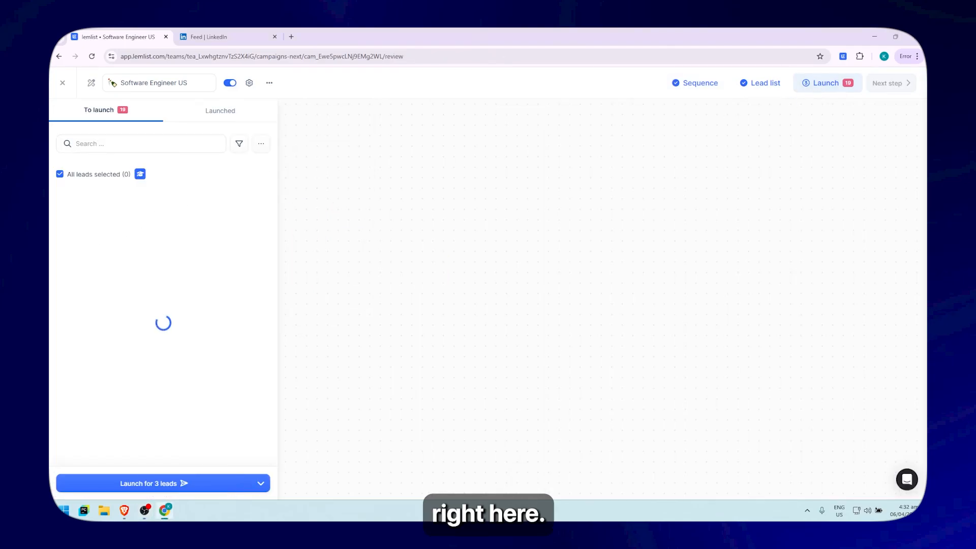
scroll(218, 279, "down", 8)
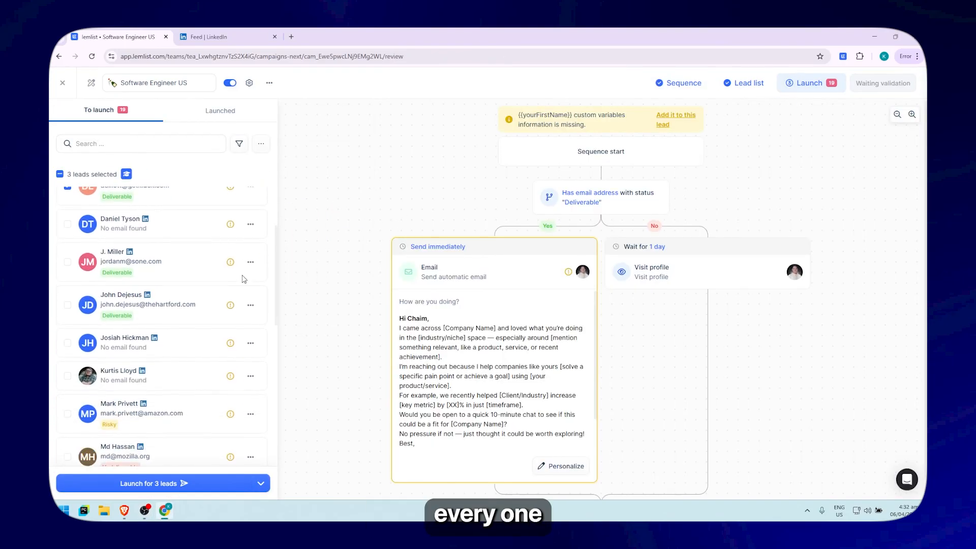
scroll(139, 293, "up", 4)
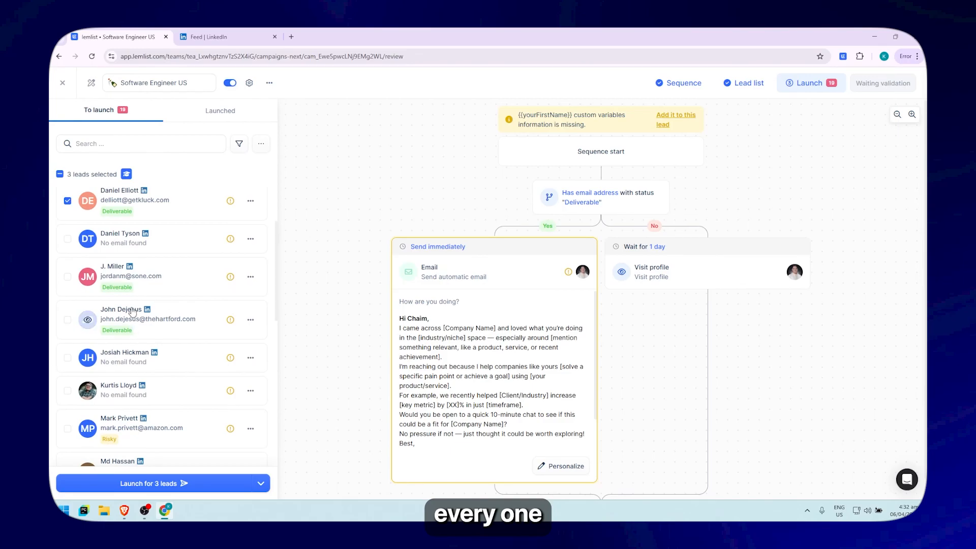
left_click(93, 174)
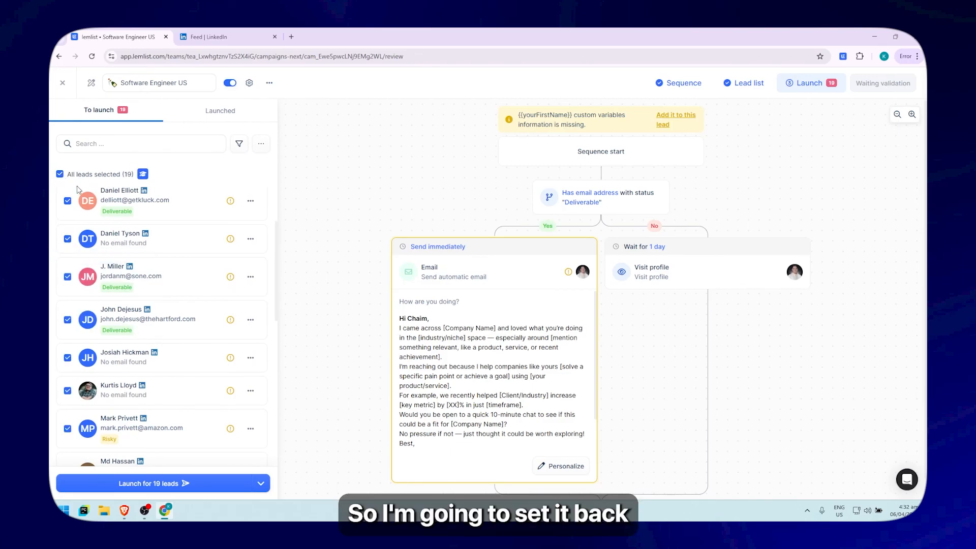
left_click(59, 174)
Filter the leads to launch by the Deliverable email status and select all filtered leads
left_click(239, 144)
left_click(87, 167)
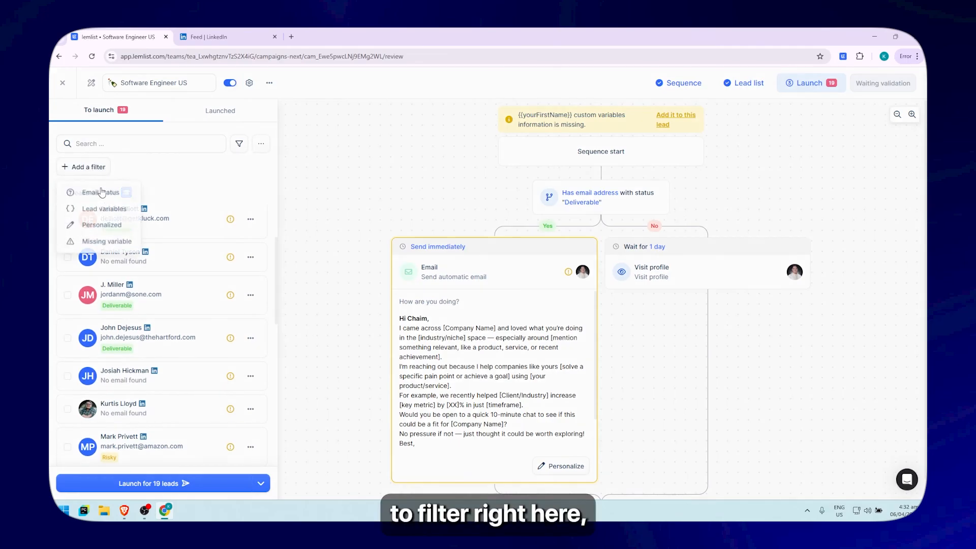
left_click(101, 193)
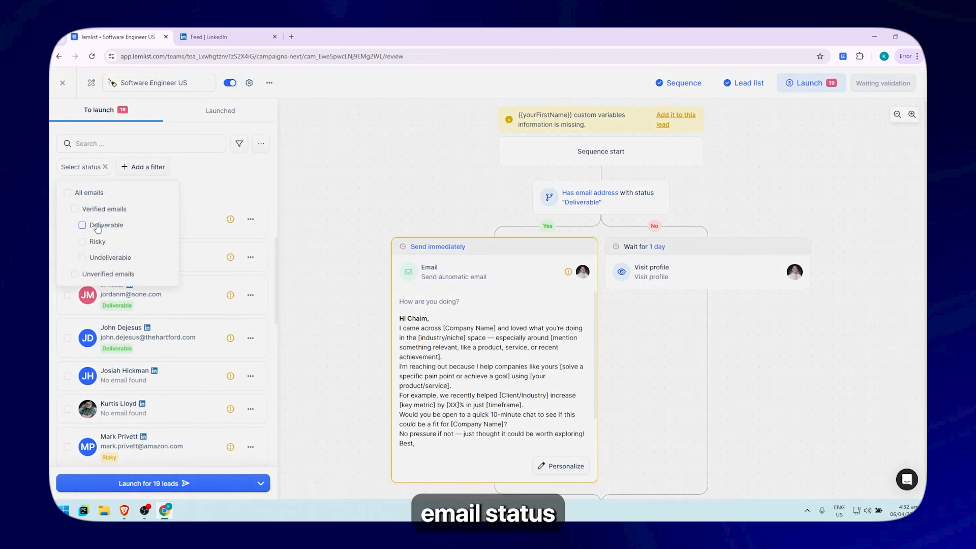
left_click(82, 225)
left_click(257, 183)
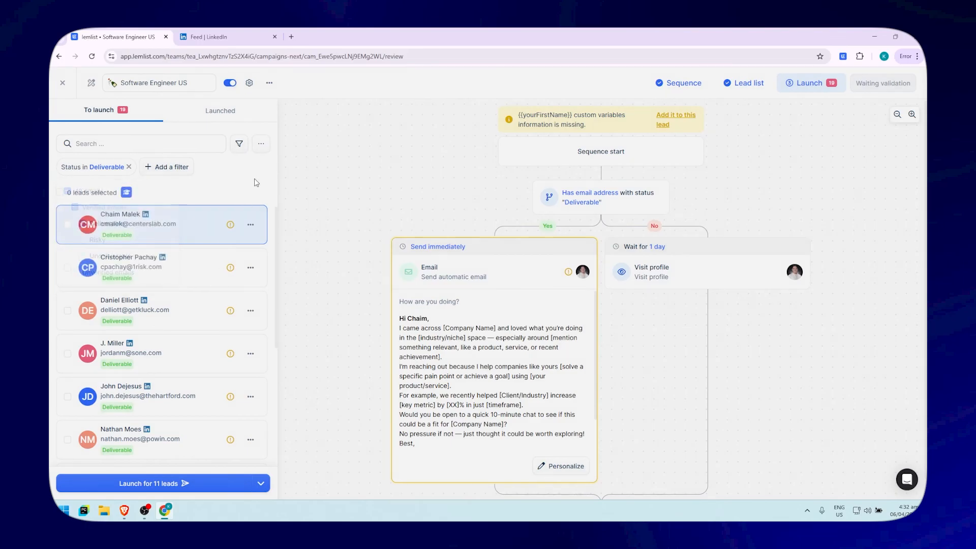
left_click(261, 143)
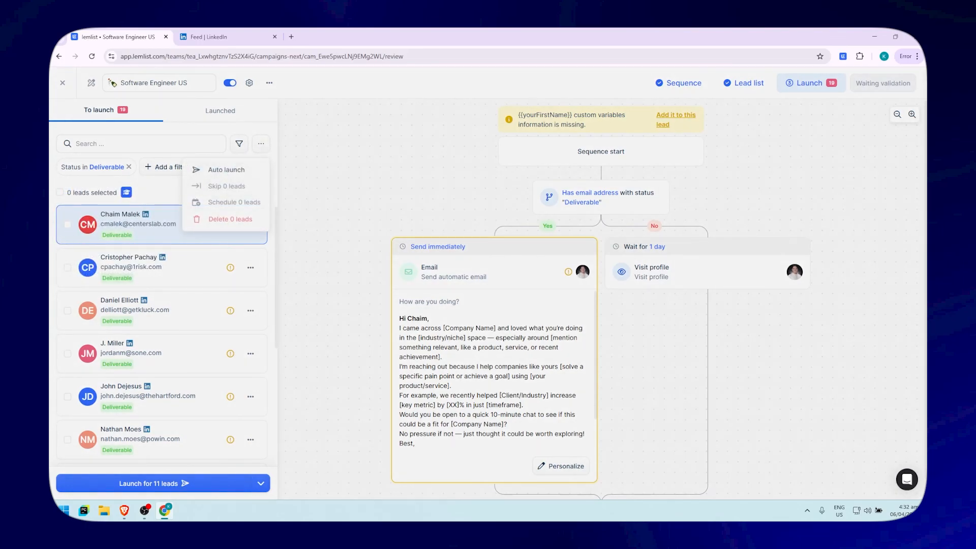
left_click(60, 192)
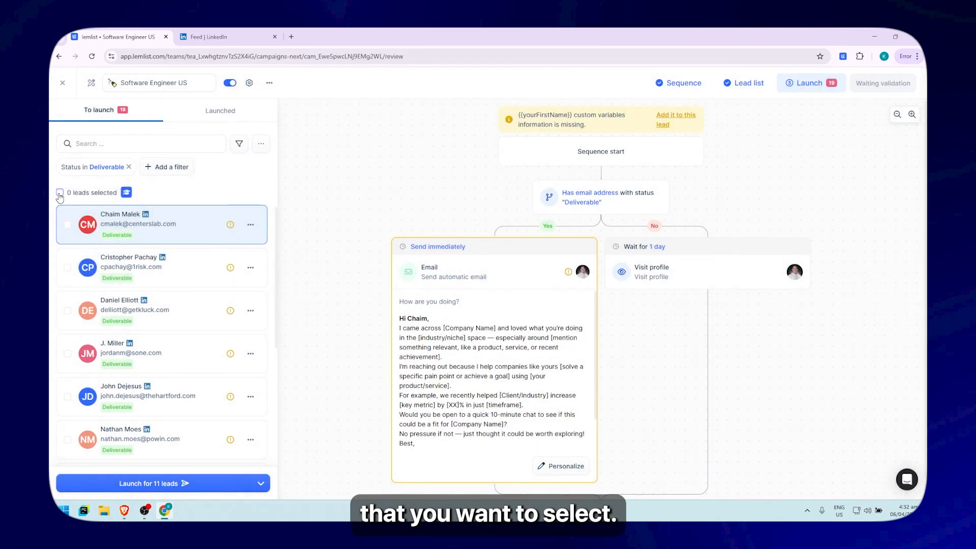
Try enabling auto launch for this campaign, turn it off again, and save the auto launch settings
left_click(260, 143)
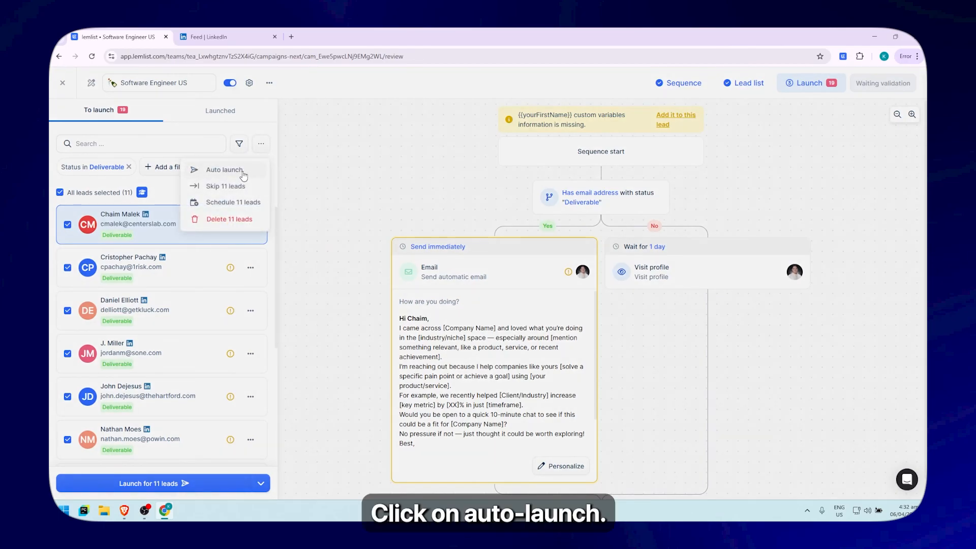
left_click(225, 170)
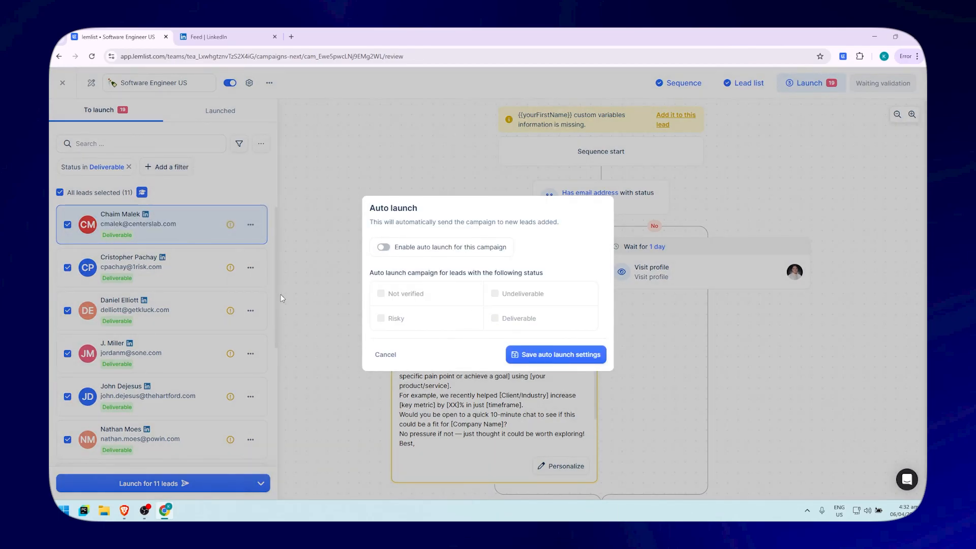
left_click(383, 247)
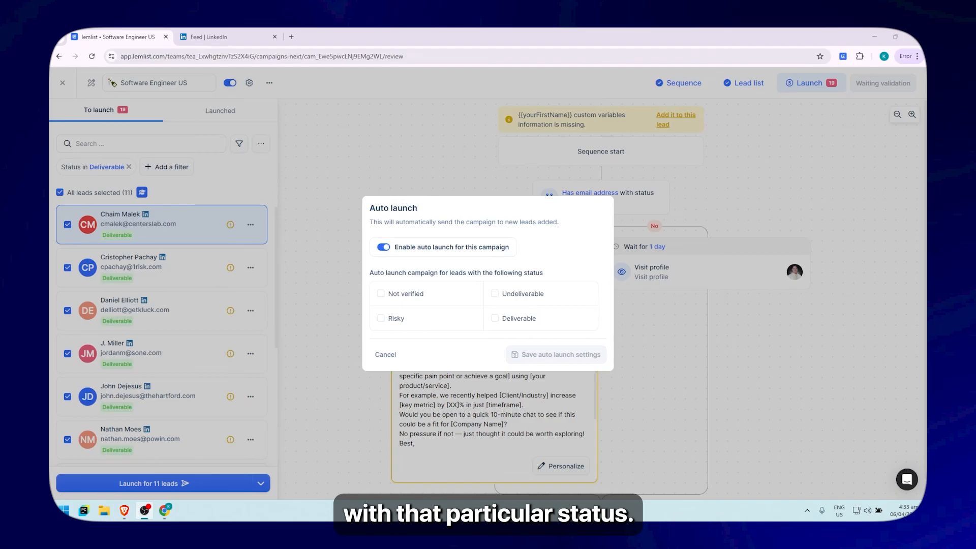
left_click(387, 251)
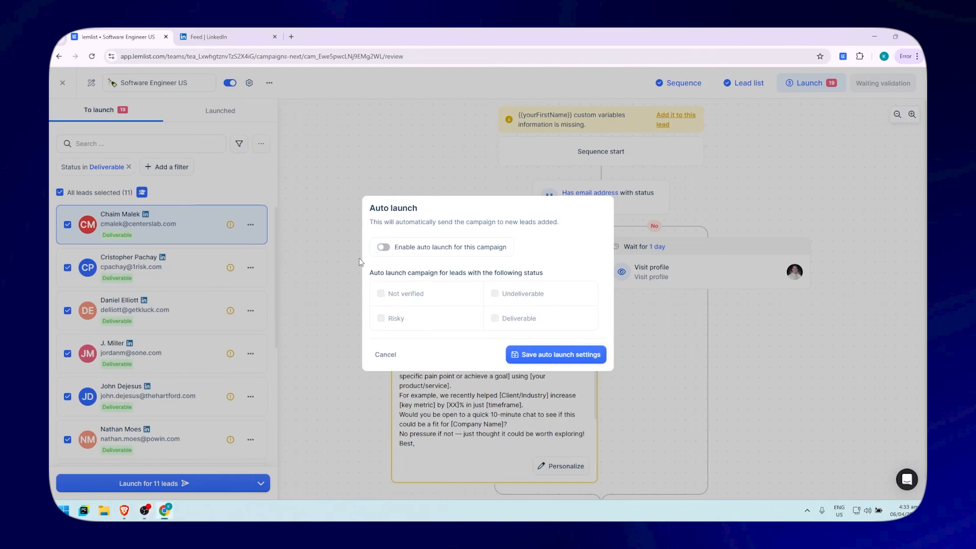
left_click(566, 359)
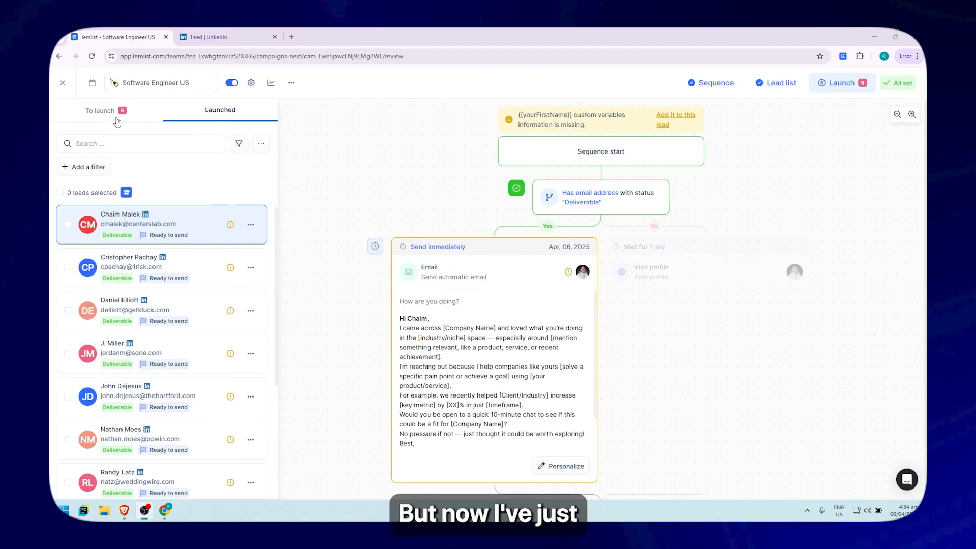
View the launch recap for the remaining unlaunched leads, cancel it, and review the list of launched leads
left_click(117, 120)
scroll(216, 400, "up", 1)
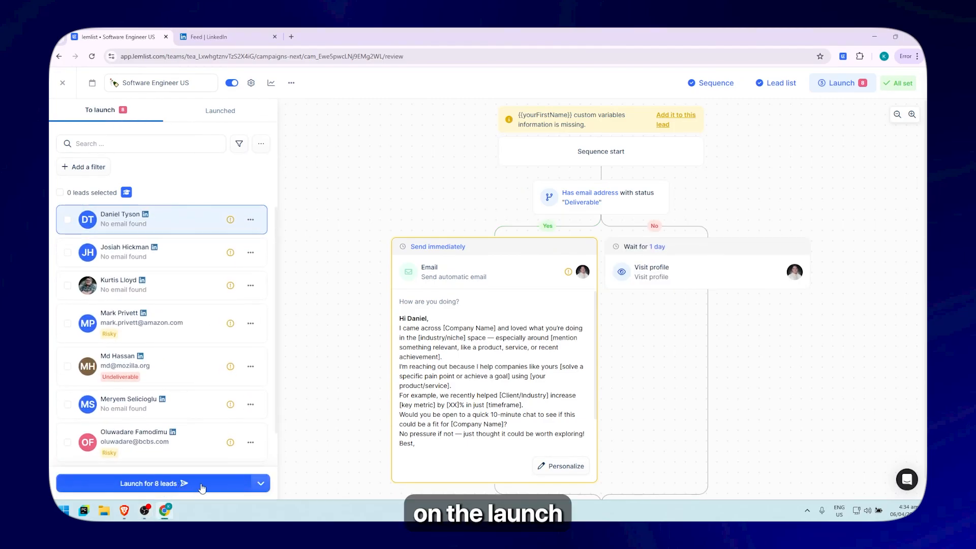
left_click(227, 488)
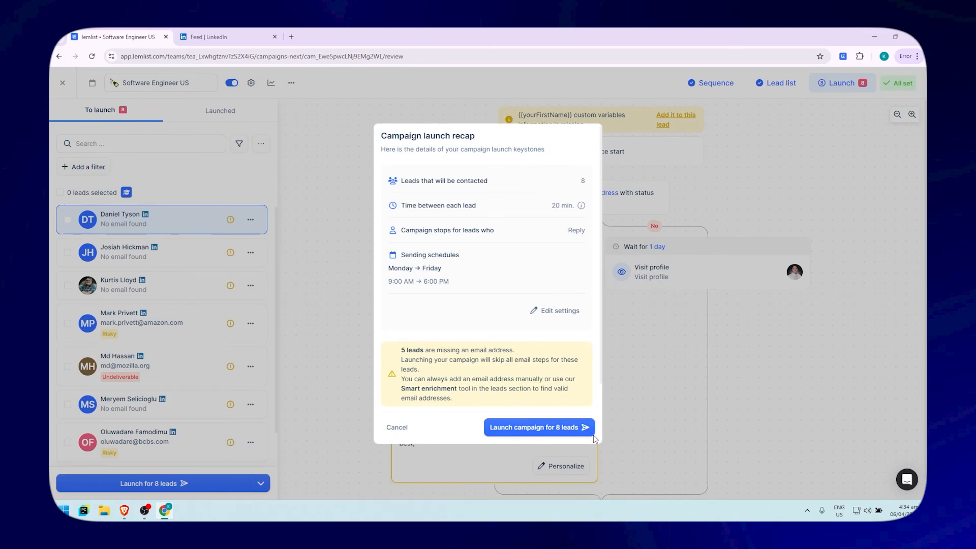
left_click(396, 428)
left_click(228, 112)
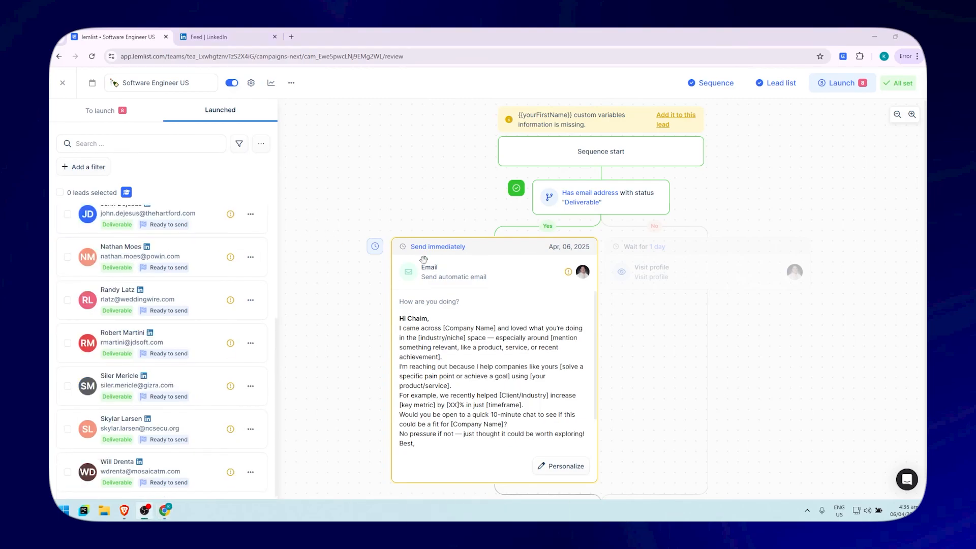
scroll(261, 217, "up", 3)
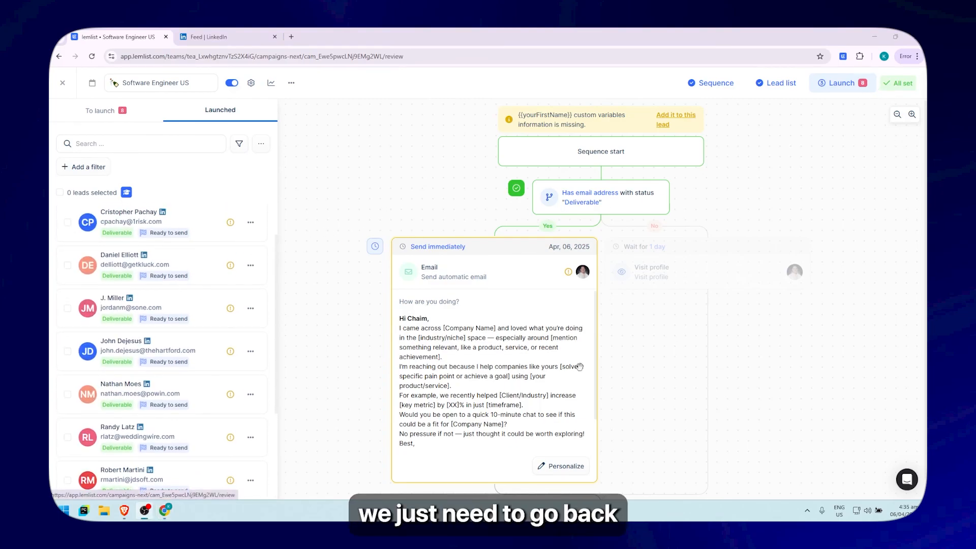
Leave the campaign and open the reports overview of campaign performance
left_click(63, 83)
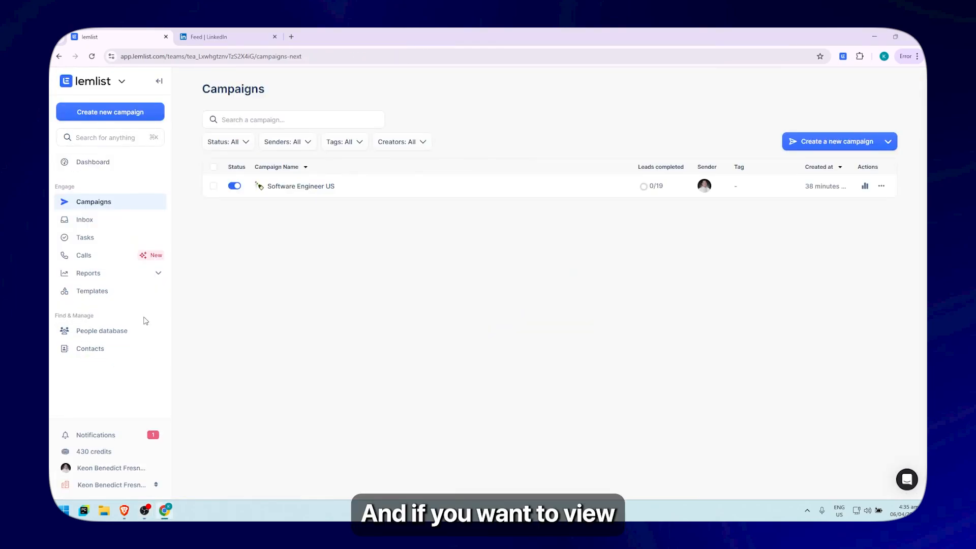
left_click(121, 275)
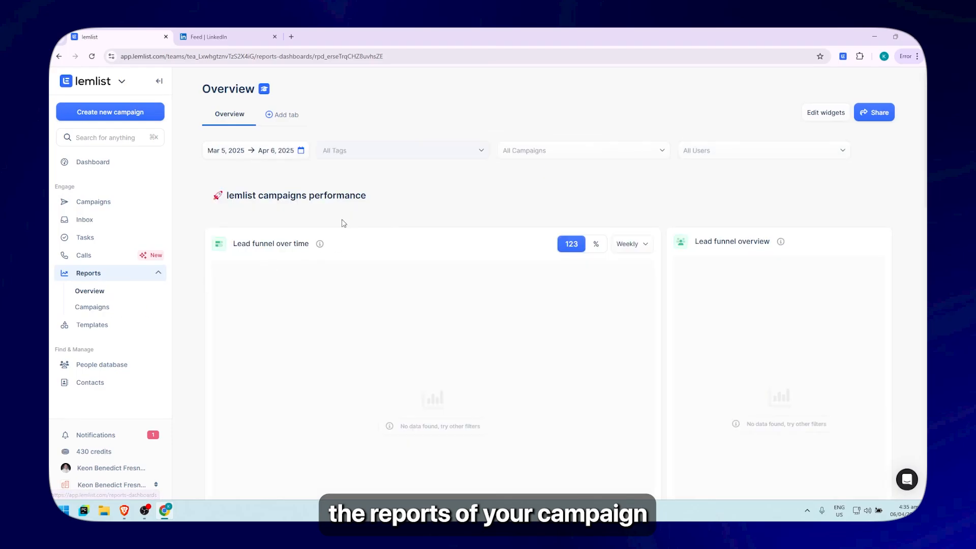
Review the lead funnel by campaign in the reports overview, and open the campaigns reports to examine the channel statistics
scroll(468, 222, "down", 1)
scroll(220, 272, "down", 8)
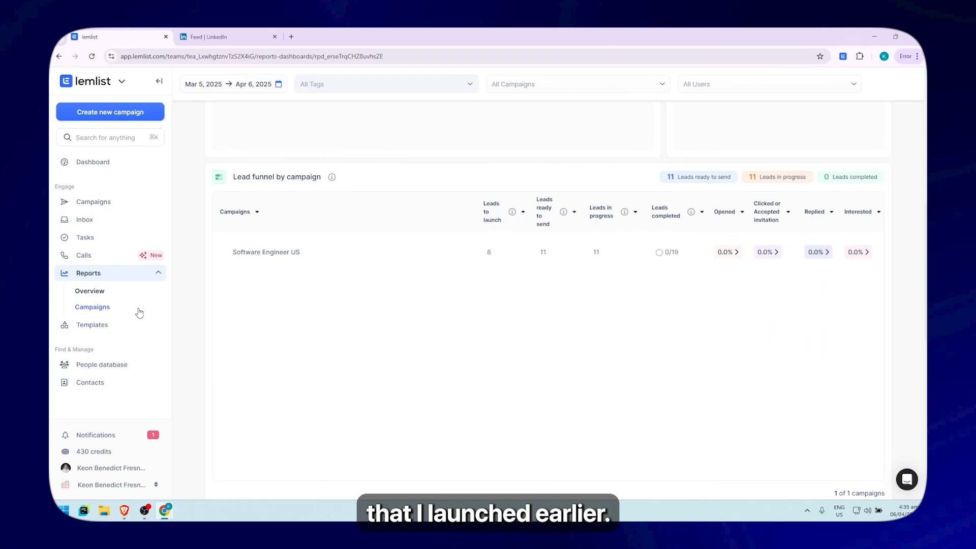
left_click(92, 307)
scroll(444, 306, "down", 1)
scroll(443, 306, "up", 1)
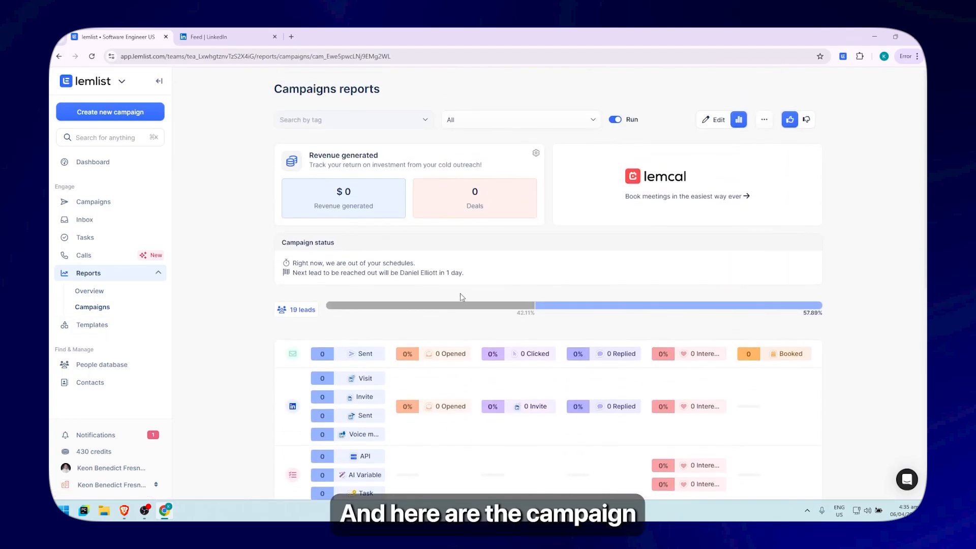
scroll(537, 267, "down", 4)
scroll(537, 267, "up", 5)
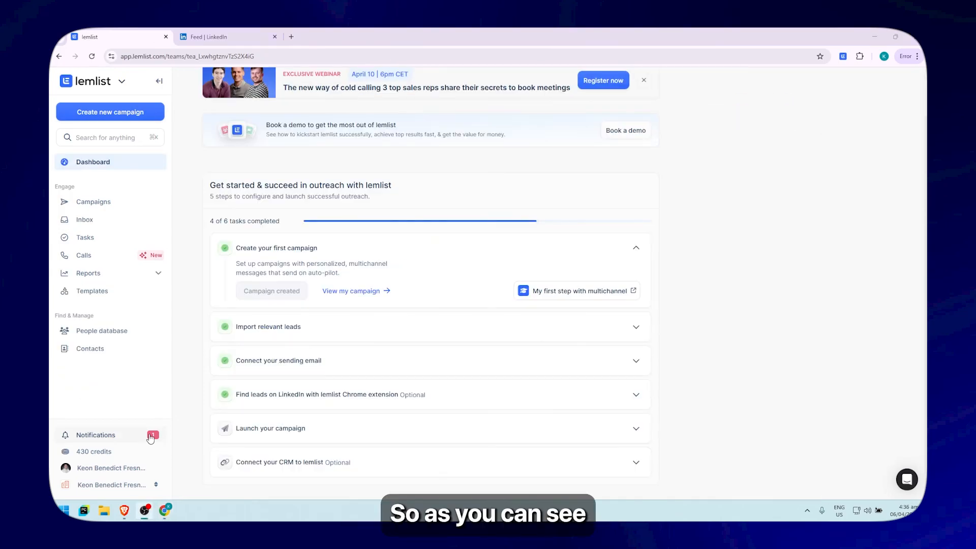
View the remaining credits, preview the price of a 12,300-credit refill, and close the credit purchase dialog without buying
left_click(121, 457)
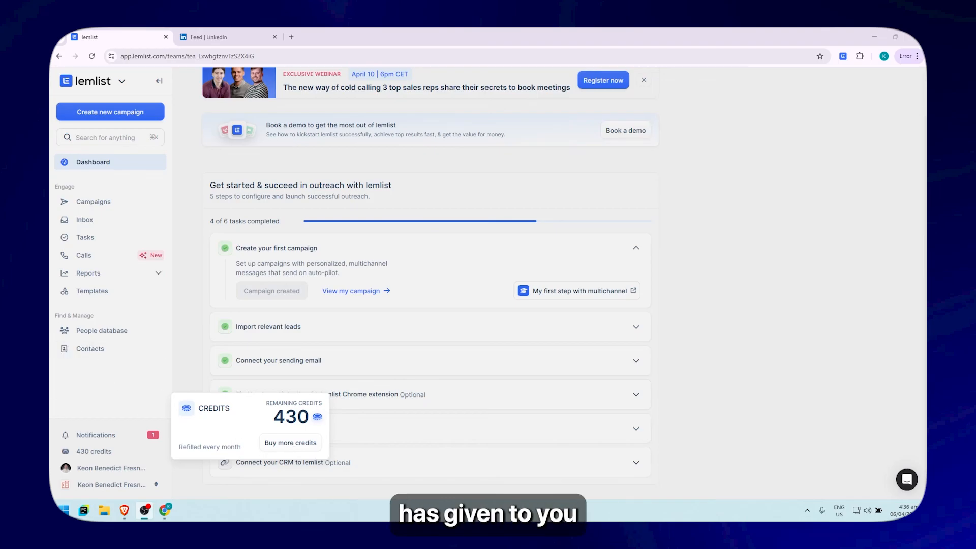
left_click(134, 447)
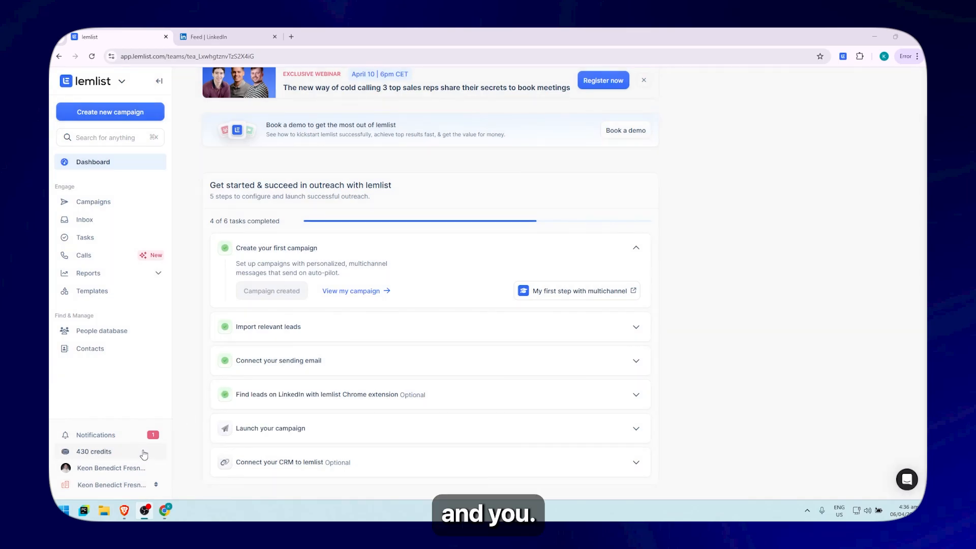
left_click(135, 452)
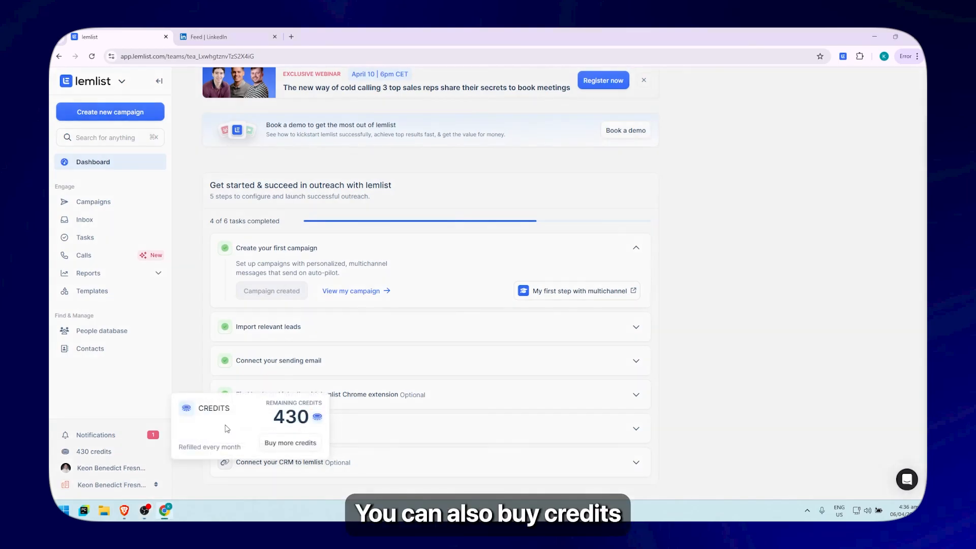
left_click(295, 445)
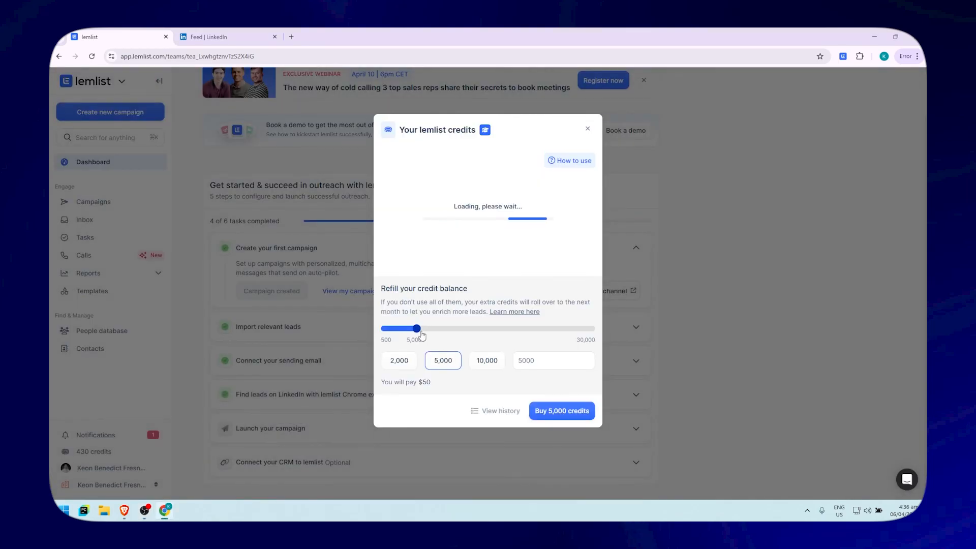
left_click_drag(417, 328, 467, 330)
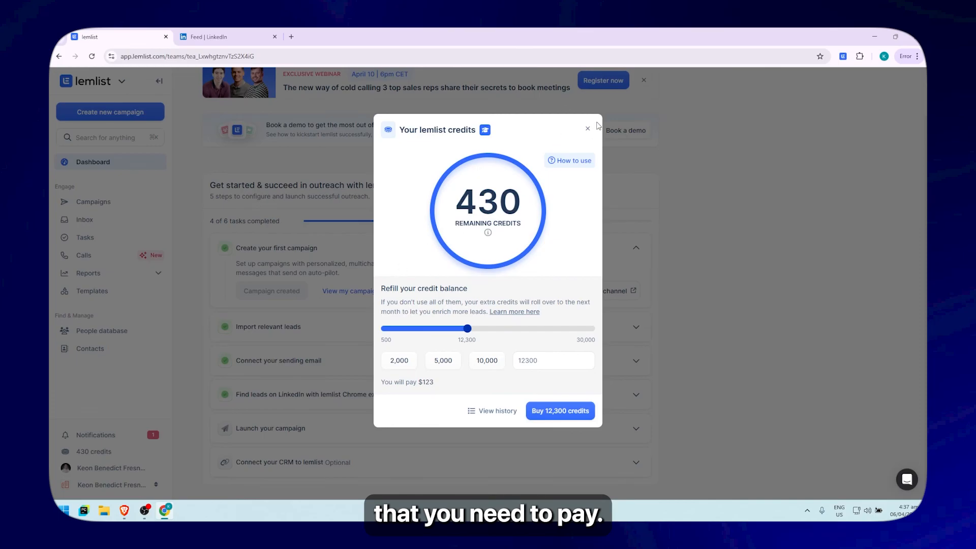
left_click(588, 128)
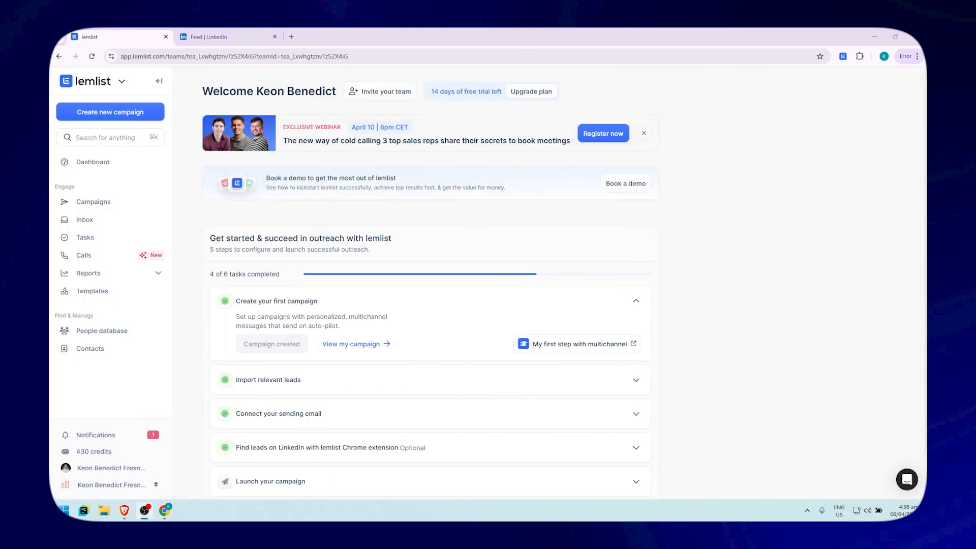